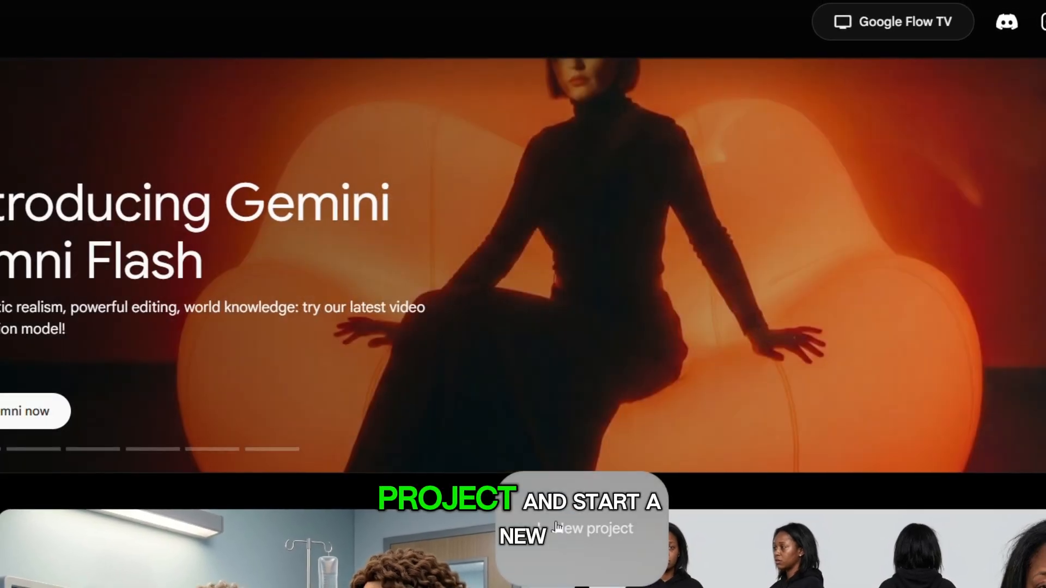
Start a new Flow project and dismiss the Gemini Omni pricing update announcement.
left_click(557, 526)
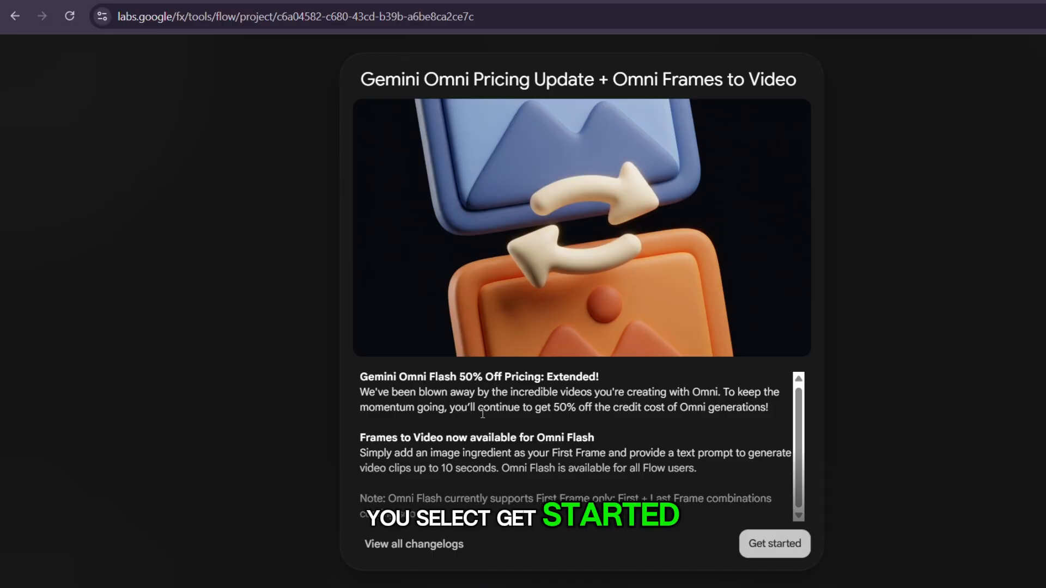
left_click(775, 545)
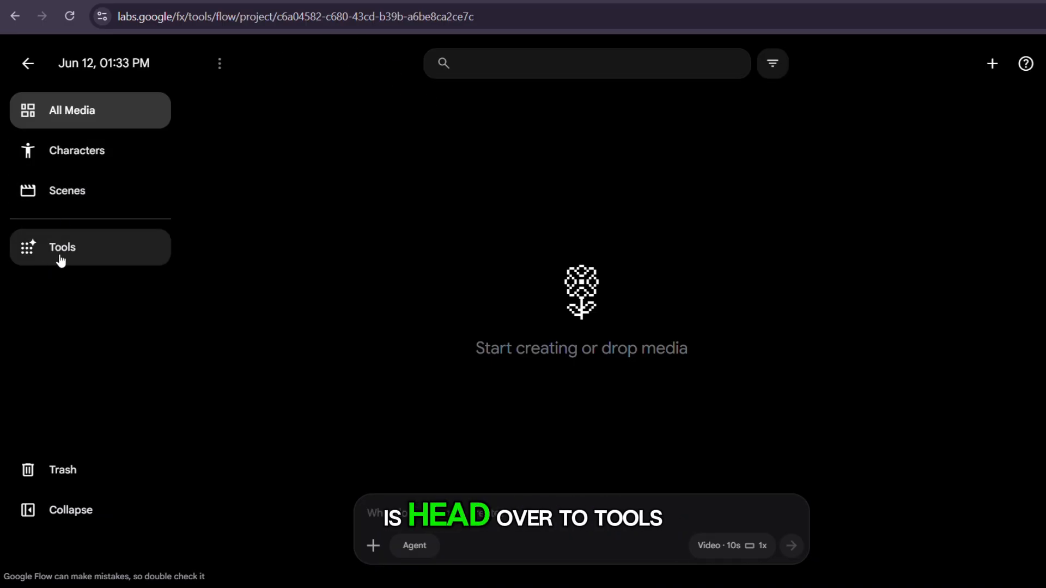
Find Google's Whisk in the project's collection of discoverable tools and open it.
left_click(79, 260)
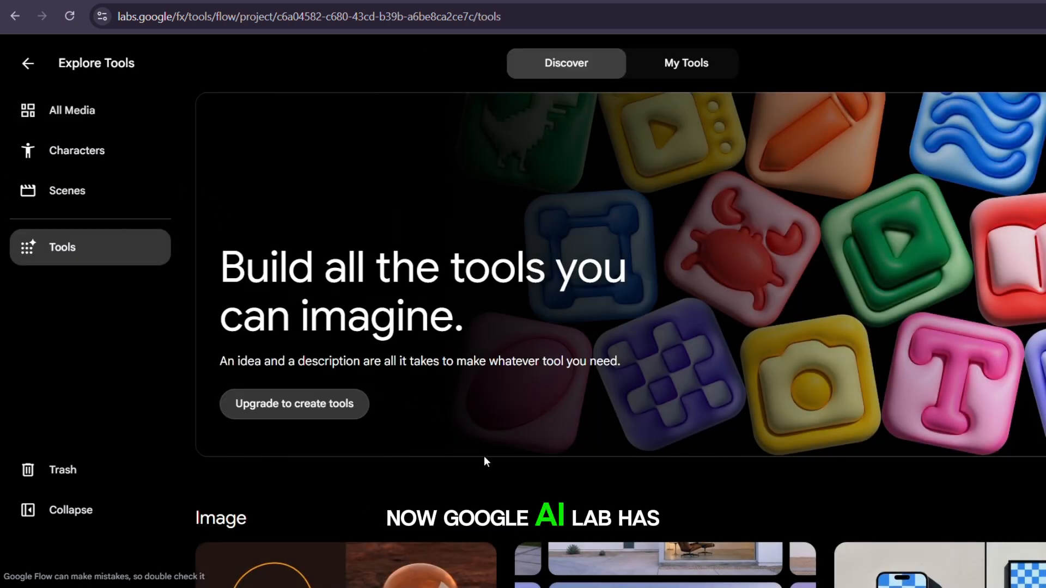
scroll(483, 456, "down", 3)
scroll(483, 456, "down", 10)
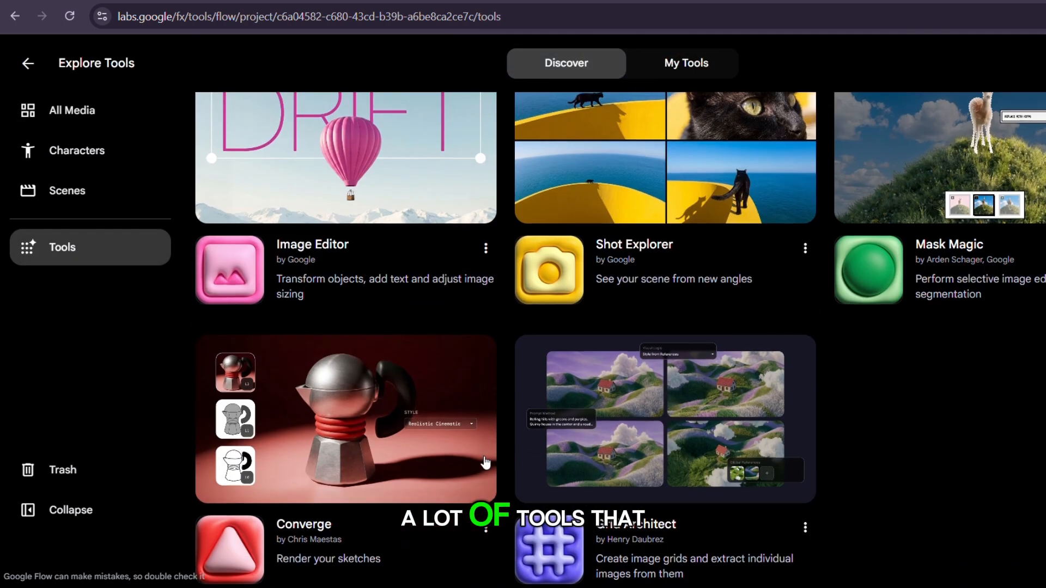
scroll(485, 461, "down", 12)
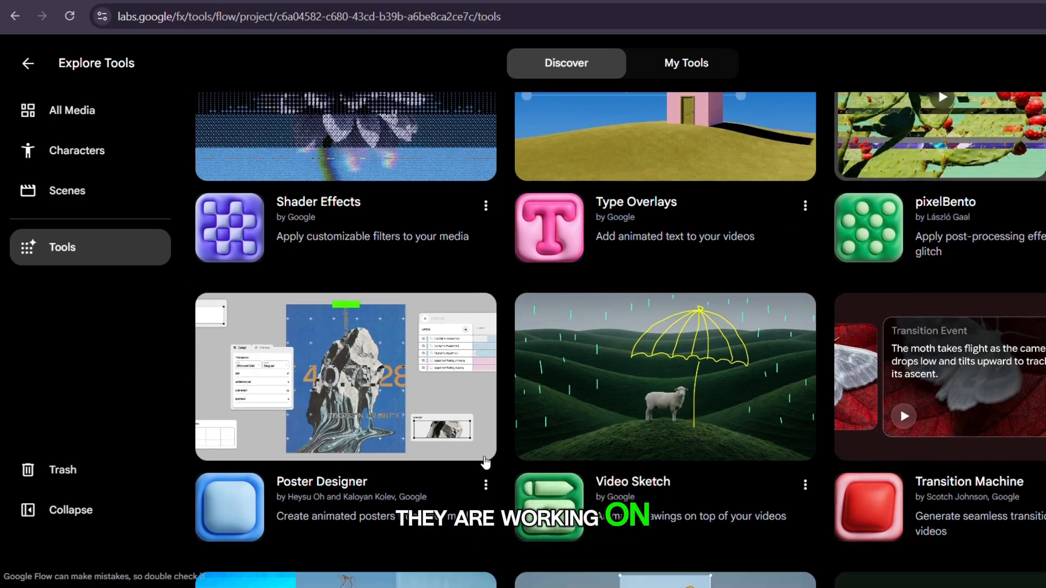
scroll(485, 462, "down", 14)
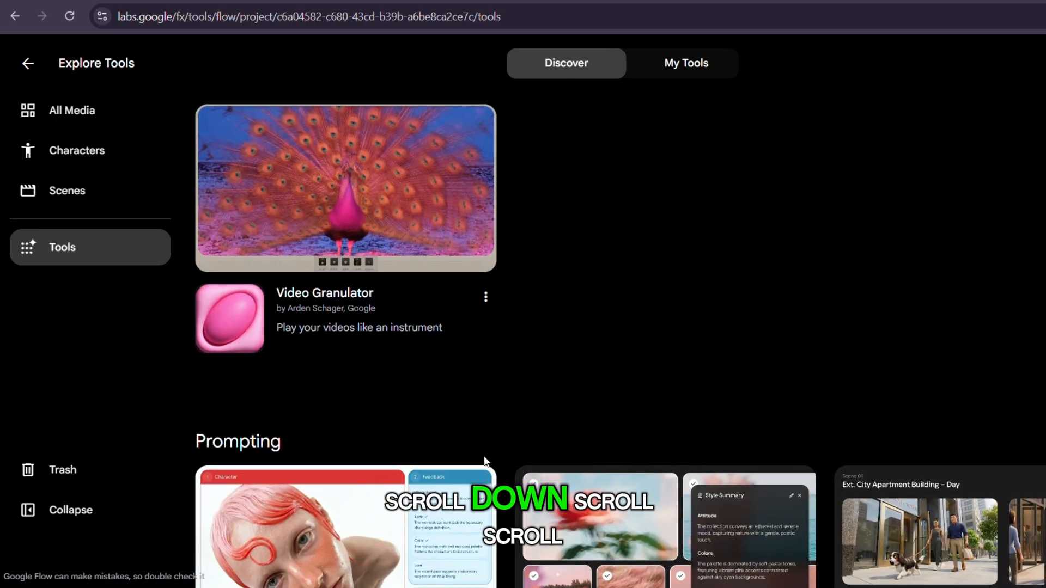
scroll(485, 462, "down", 3)
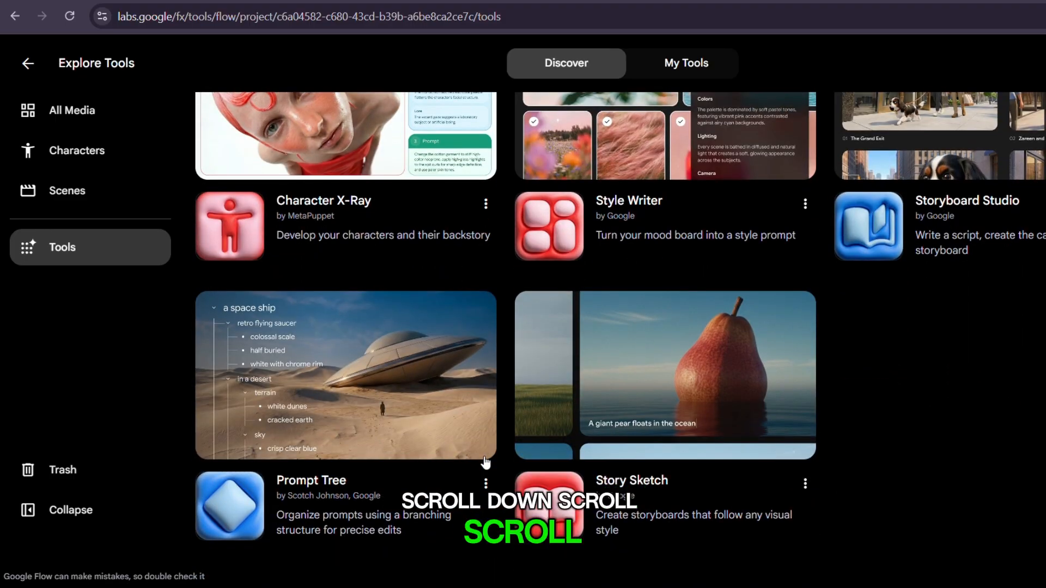
scroll(485, 463, "down", 14)
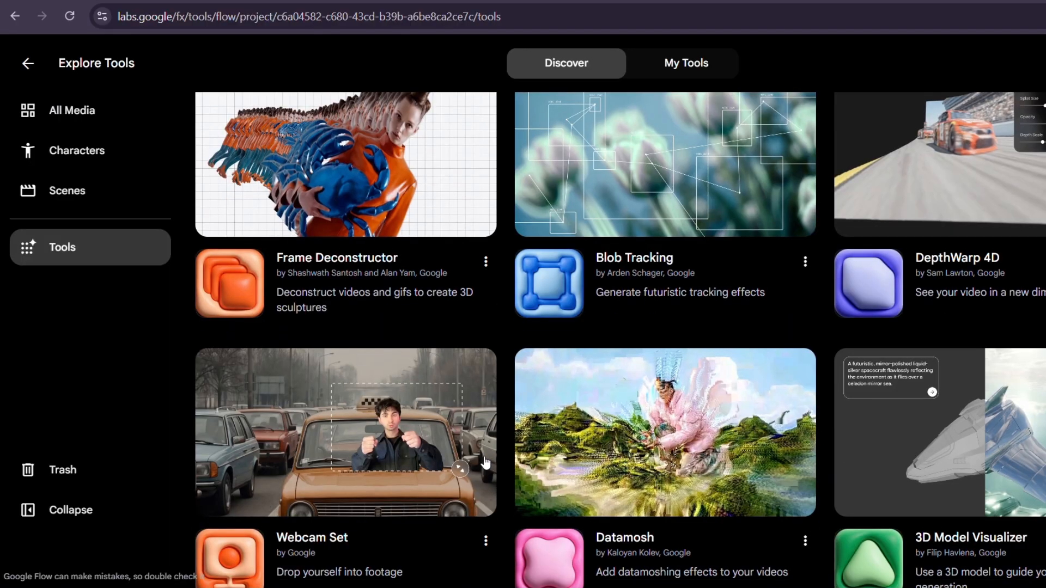
scroll(485, 463, "down", 10)
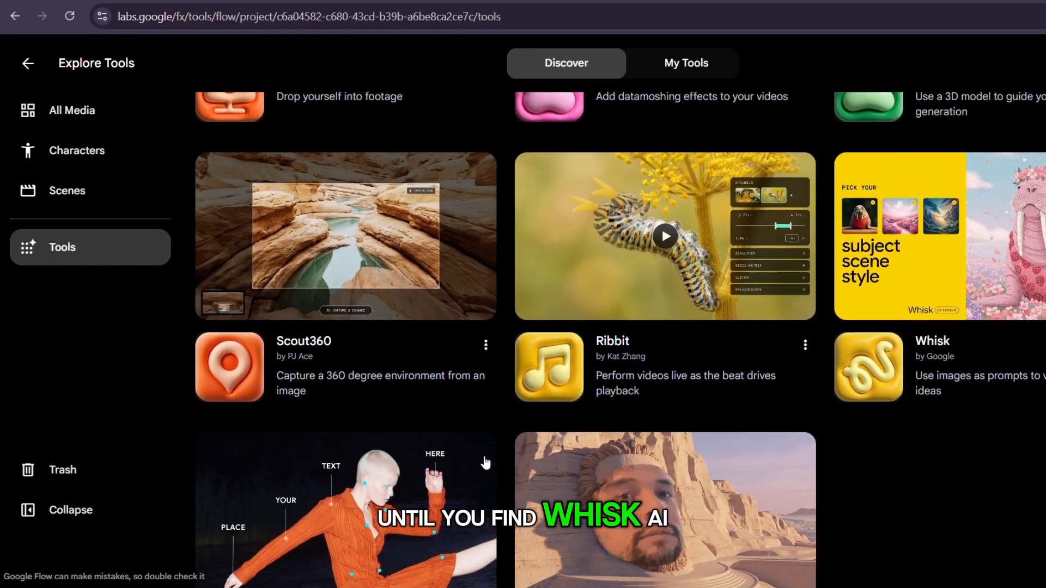
scroll(486, 462, "down", 3)
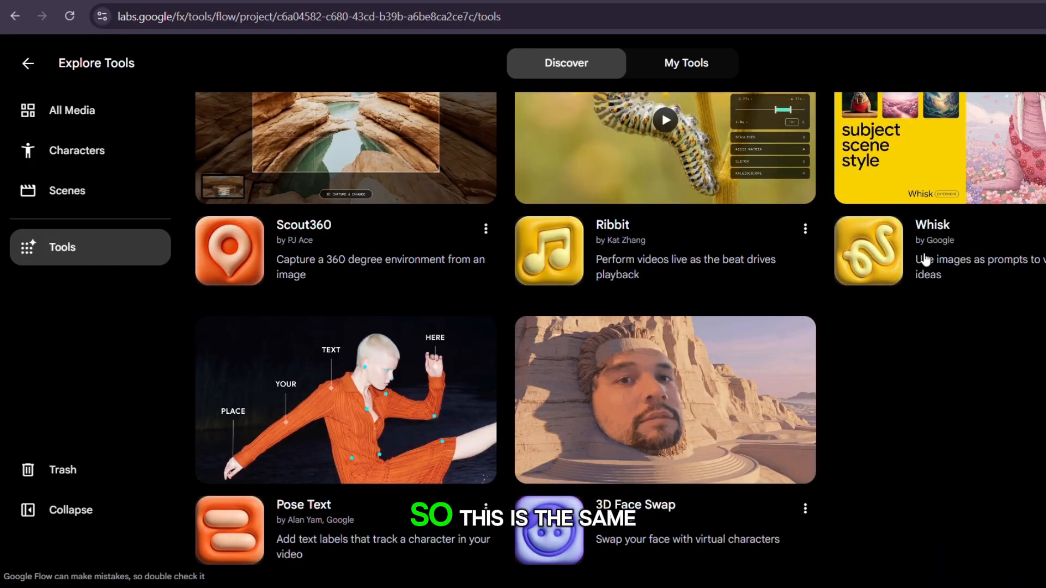
scroll(929, 210, "up", 3)
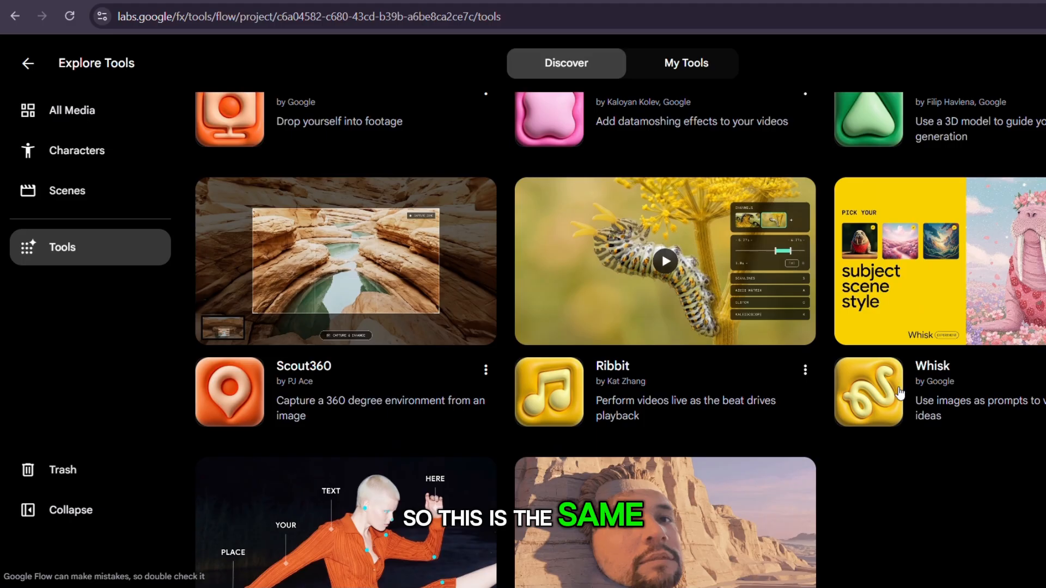
left_click(898, 391)
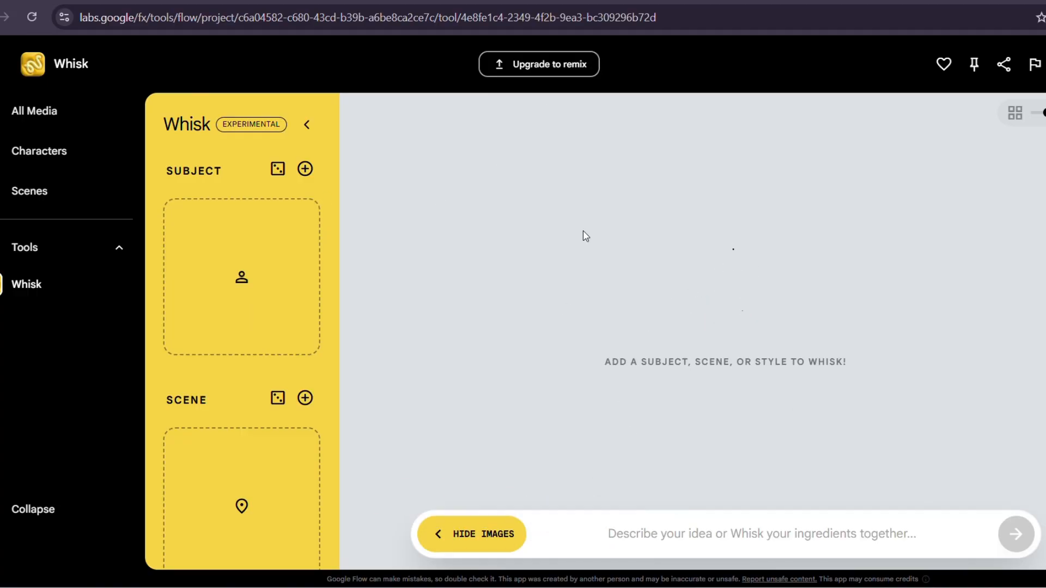
Collapse and re-expand Whisk's ingredient area and examine its Subject, Scene and Style slots.
left_click(308, 125)
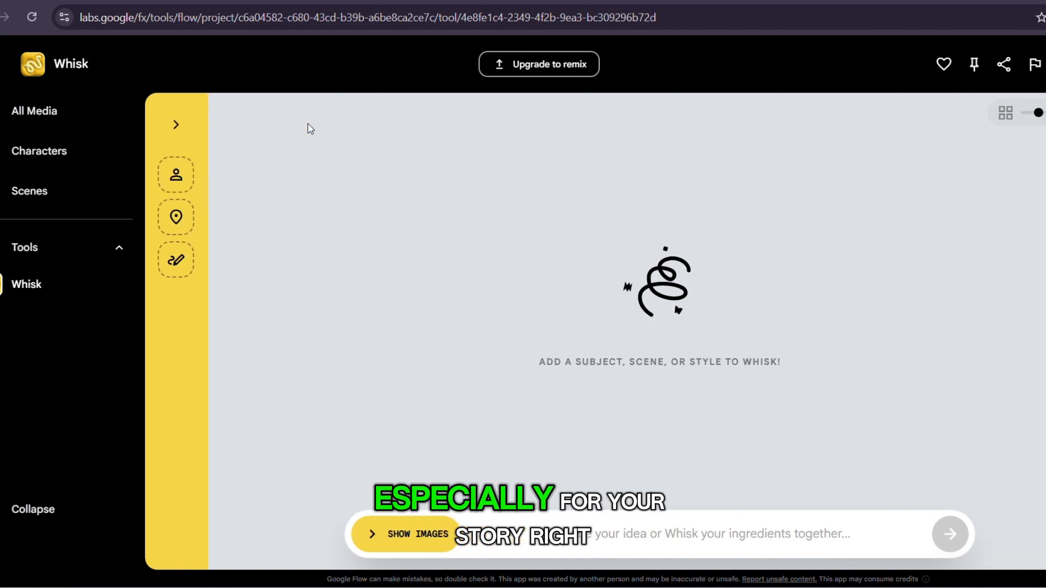
left_click(172, 131)
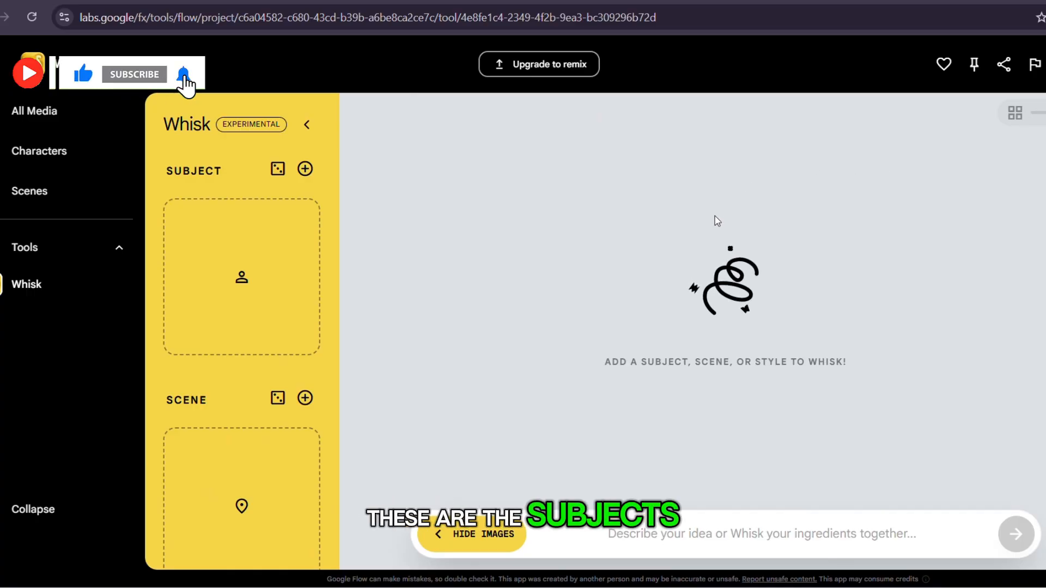
mouse_move(282, 287)
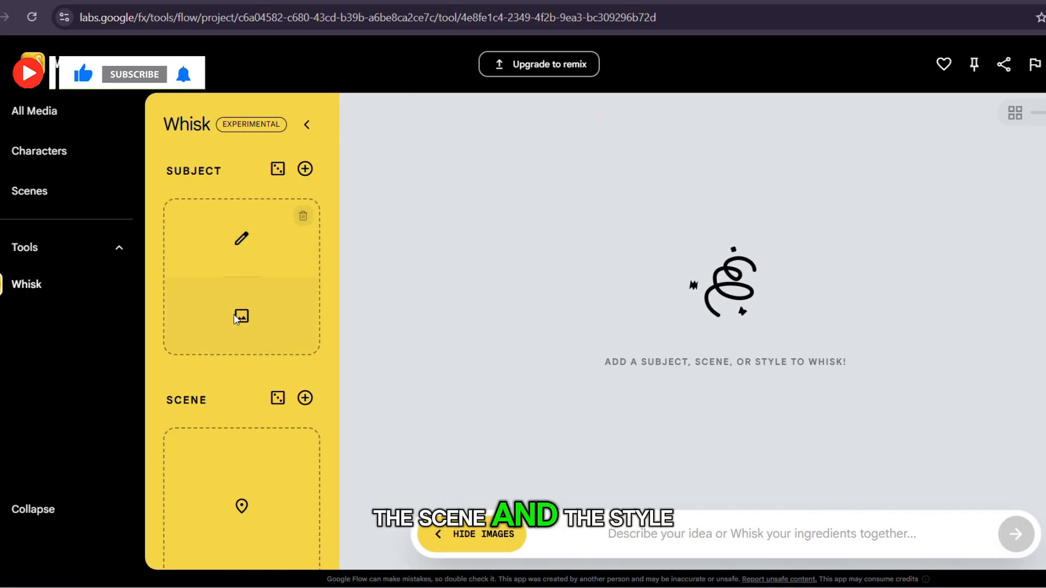
scroll(234, 316, "down", 4)
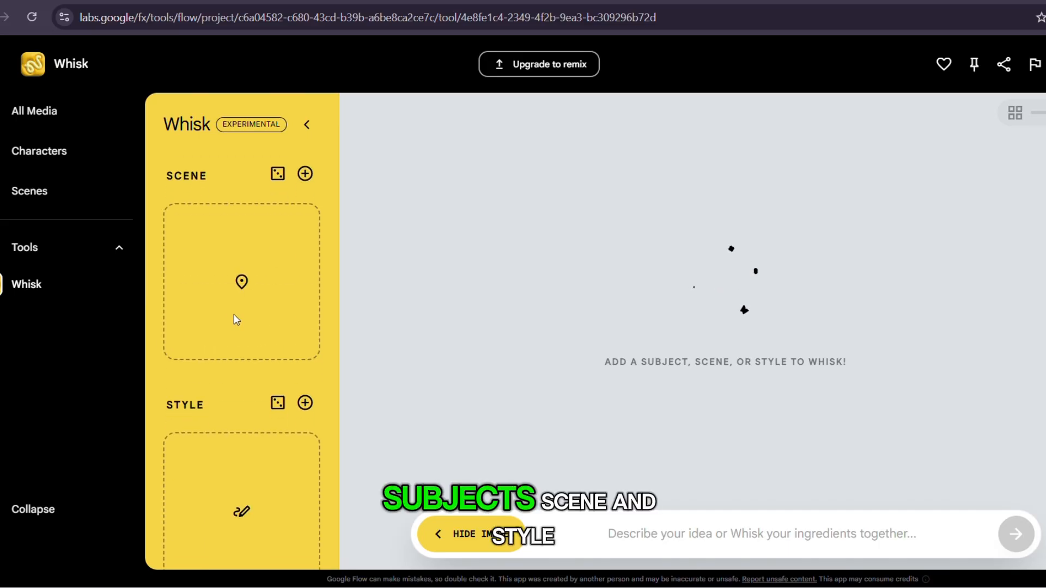
scroll(236, 320, "up", 5)
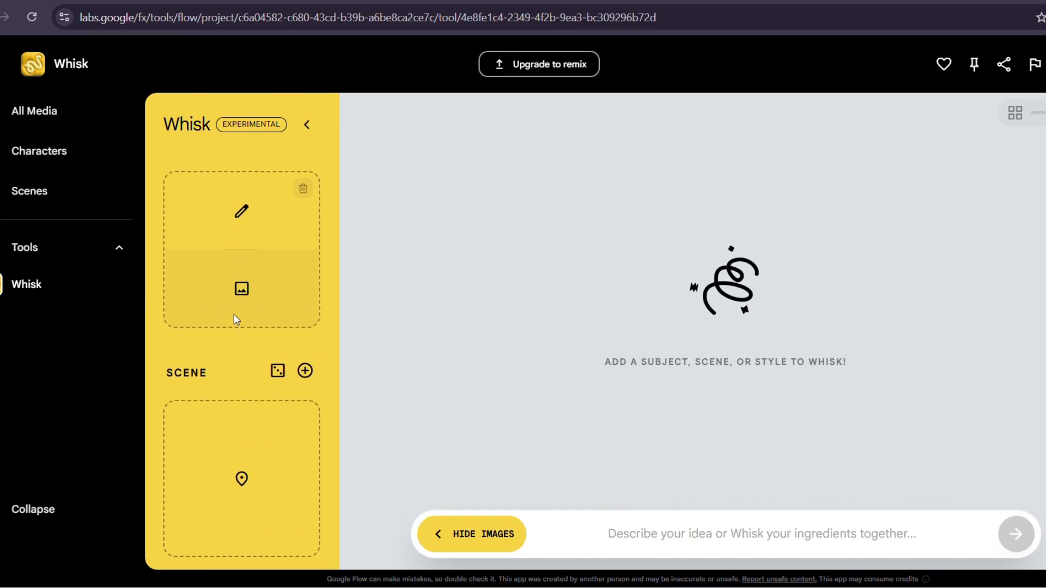
scroll(236, 319, "up", 1)
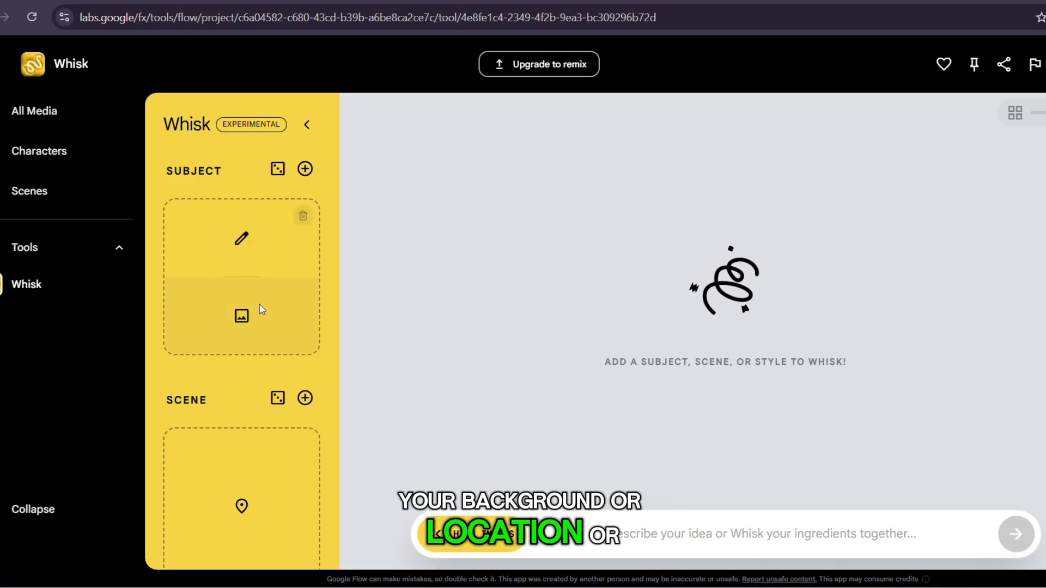
scroll(256, 430, "down", 3)
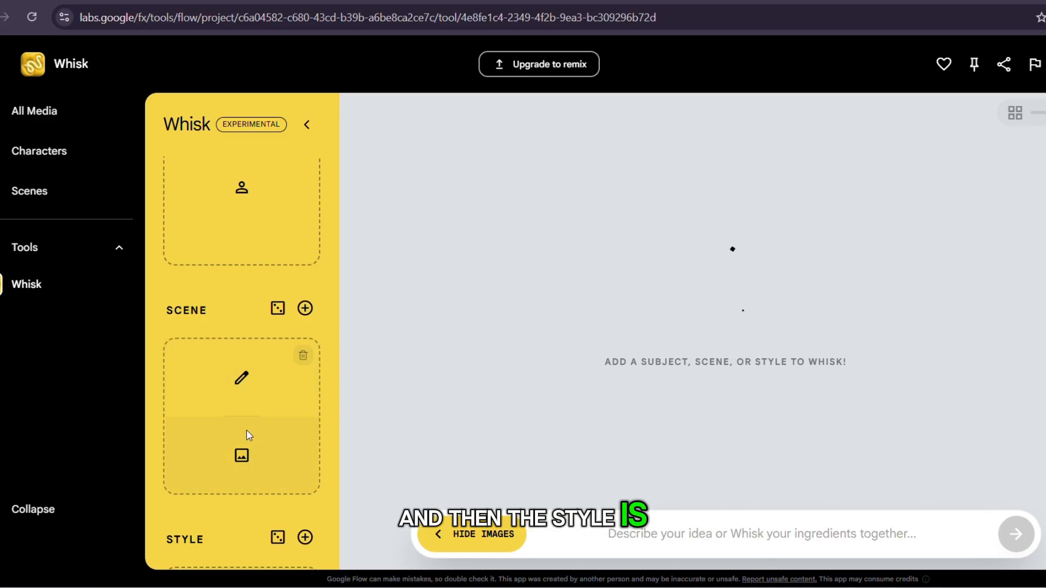
scroll(246, 429, "down", 6)
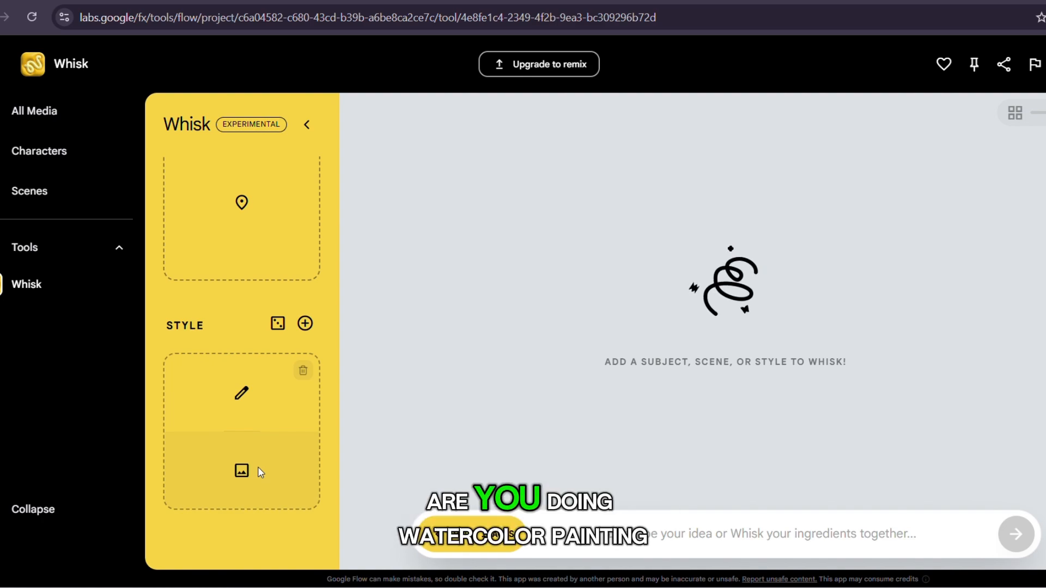
scroll(257, 466, "up", 5)
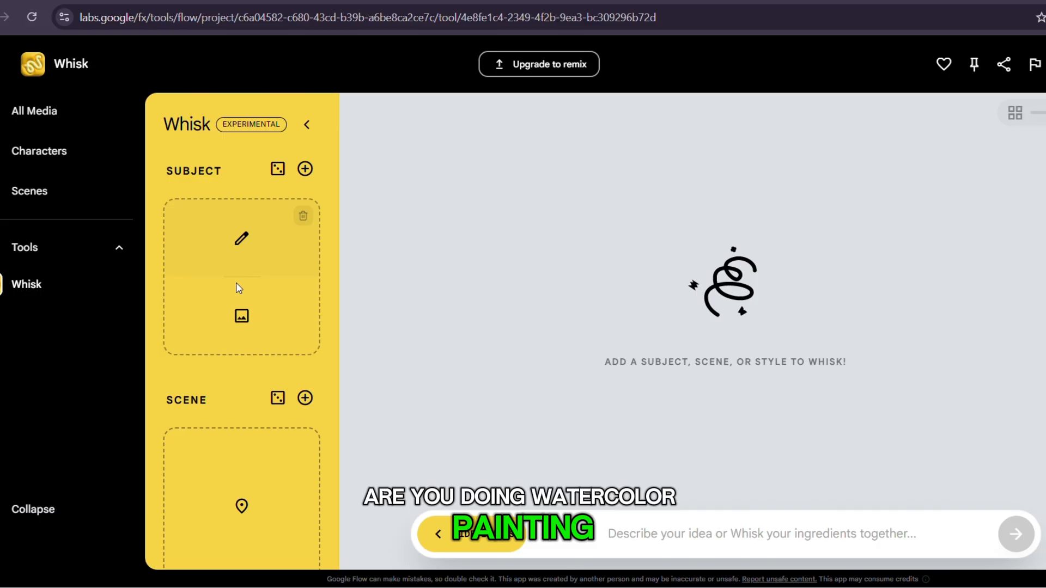
Inspect the Subject ingredient's text prompt form and its media upload option, closing both without adding anything.
left_click(240, 242)
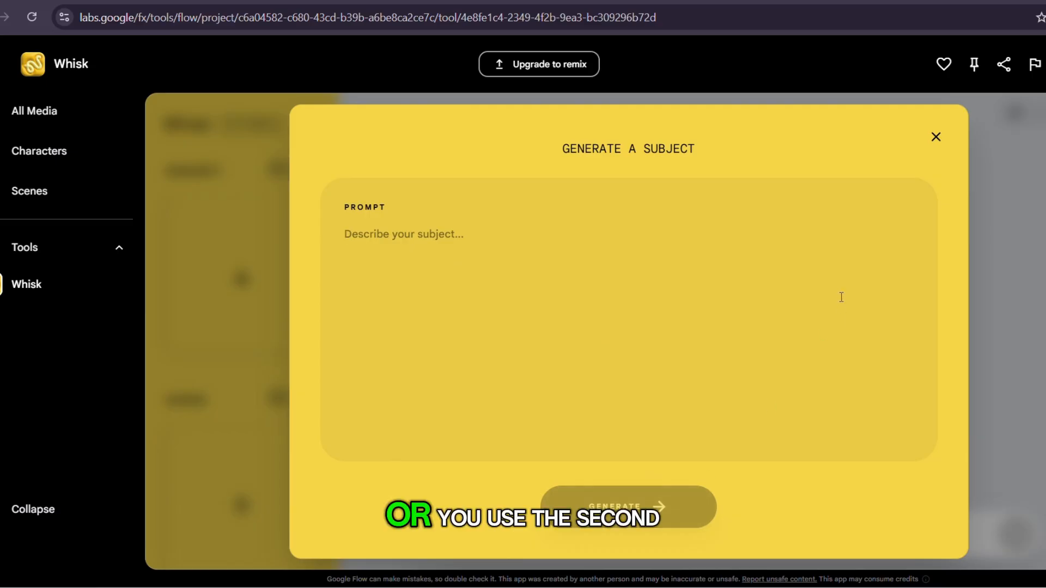
left_click(936, 137)
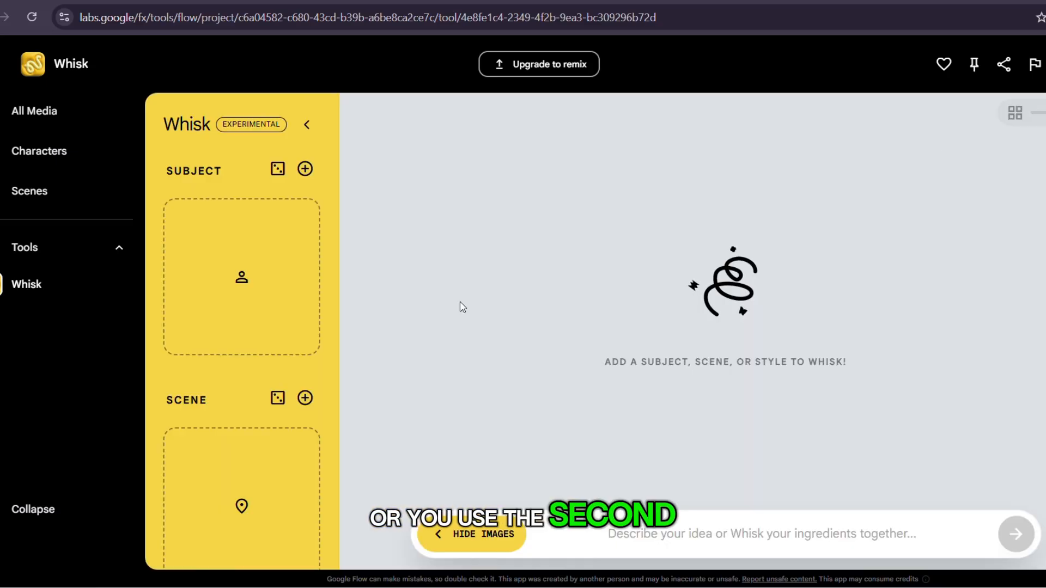
mouse_move(275, 312)
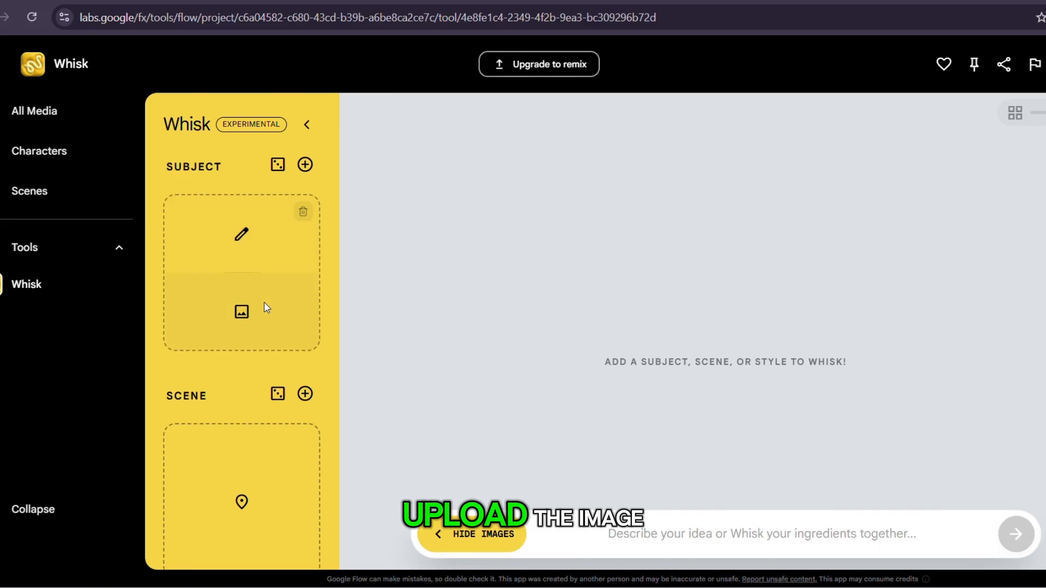
scroll(265, 307, "down", 1)
scroll(266, 308, "up", 1)
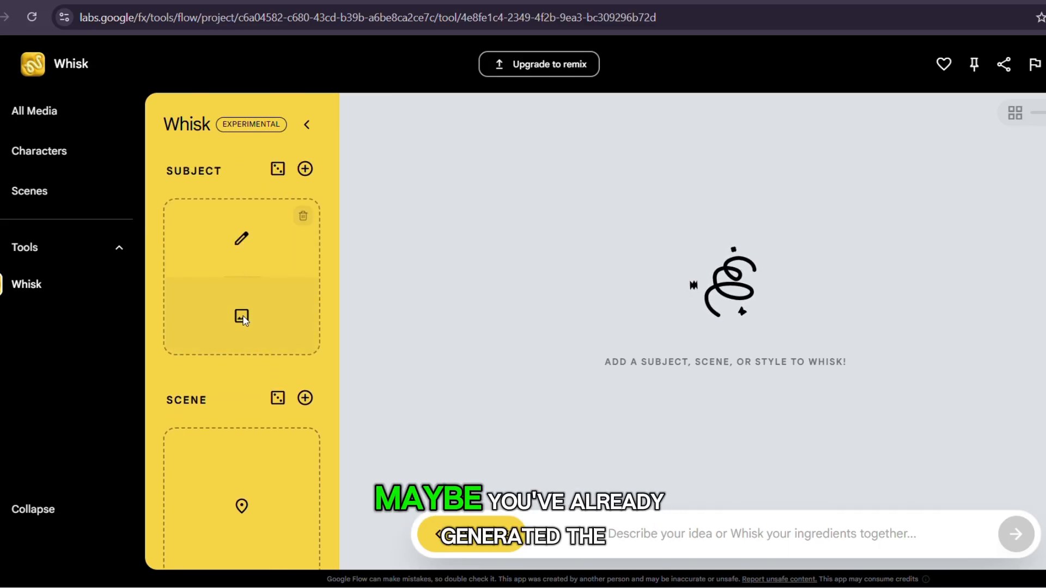
left_click(241, 317)
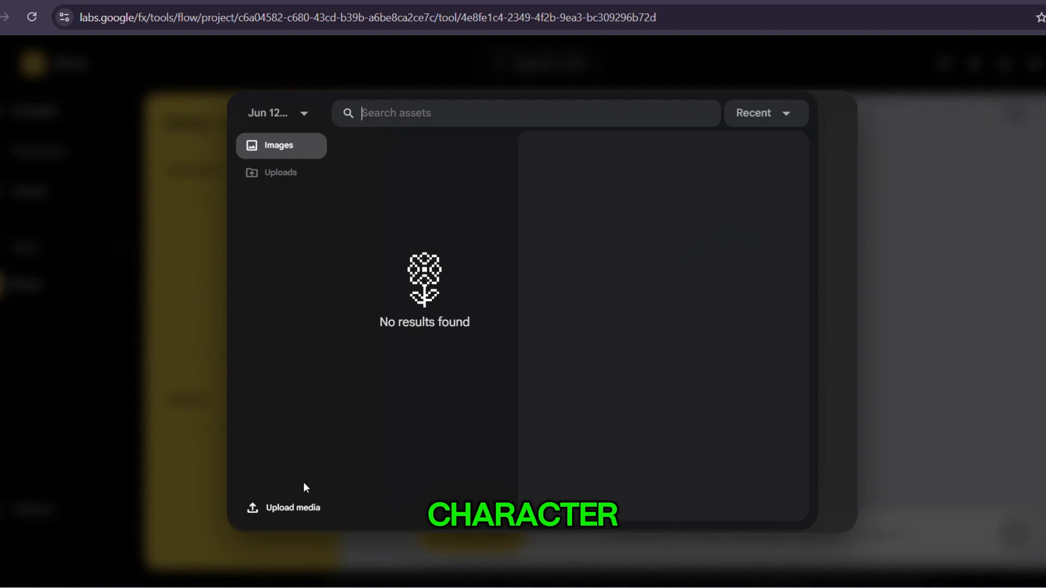
left_click(274, 508)
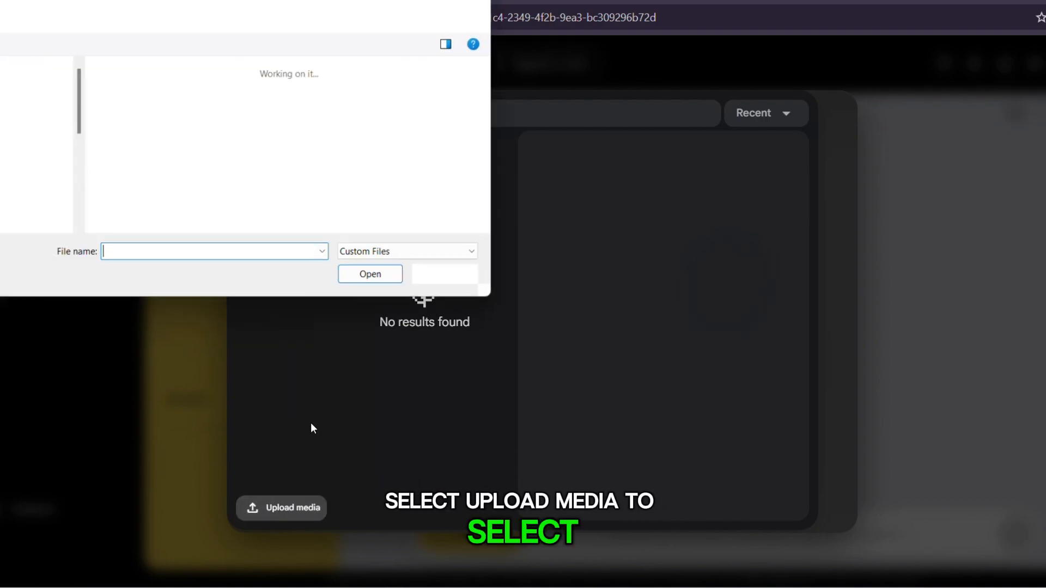
left_click(445, 274)
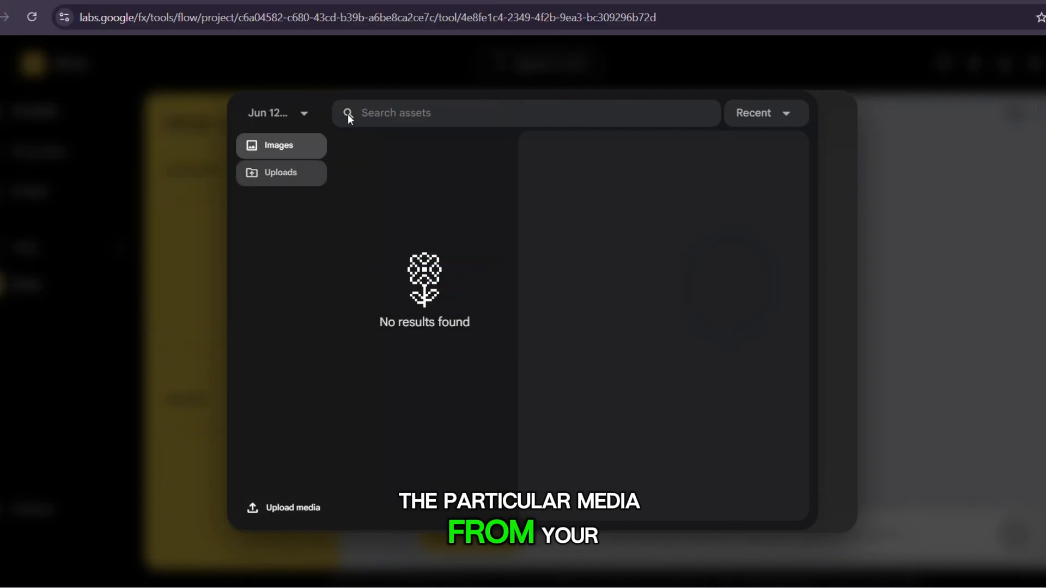
left_click(945, 146)
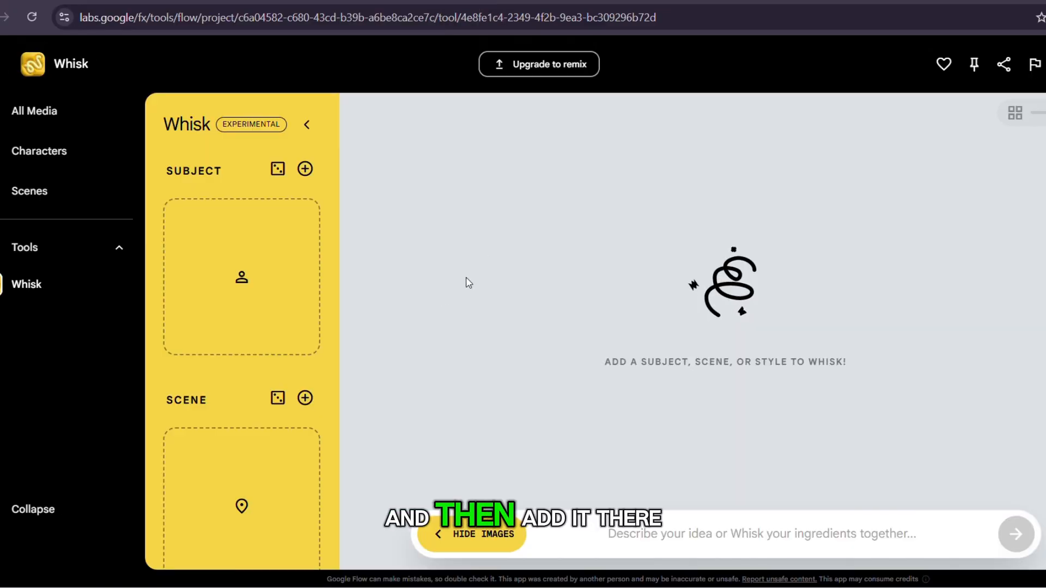
View the prompt form for generating the Scene ingredient and close it without entering a description.
mouse_move(217, 247)
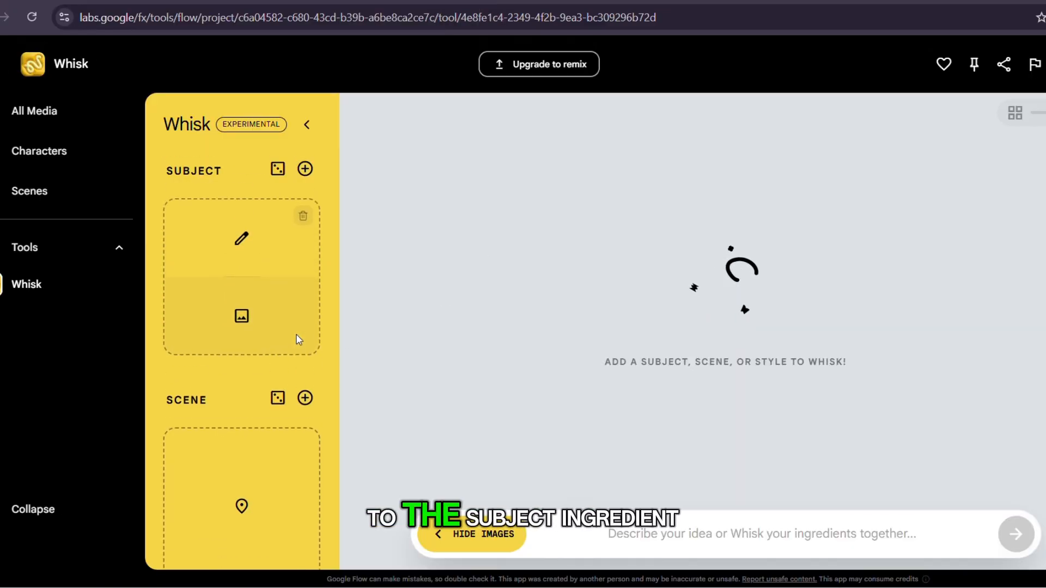
scroll(298, 340, "down", 1)
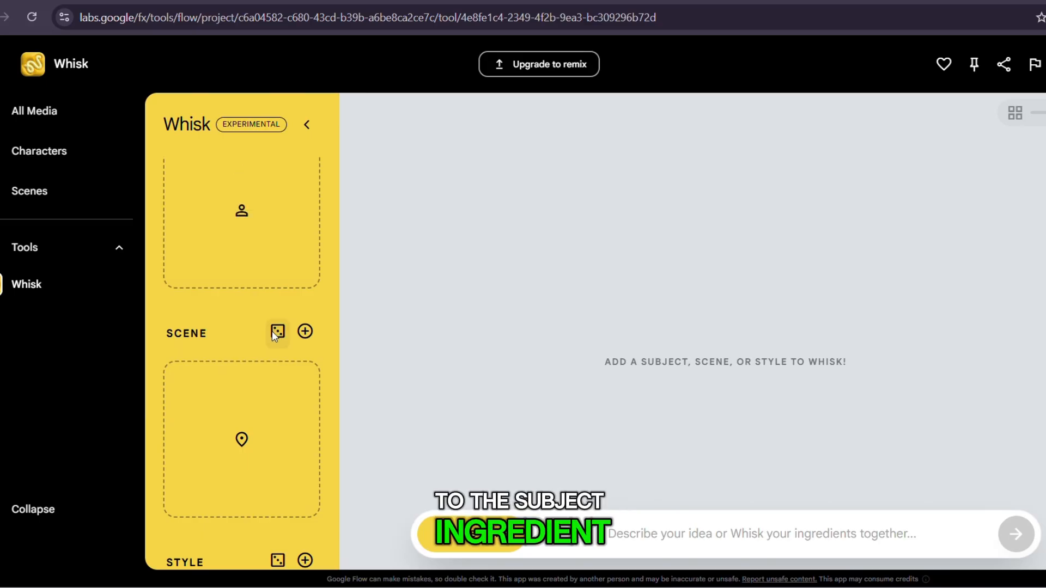
mouse_move(244, 430)
scroll(251, 443, "down", 1)
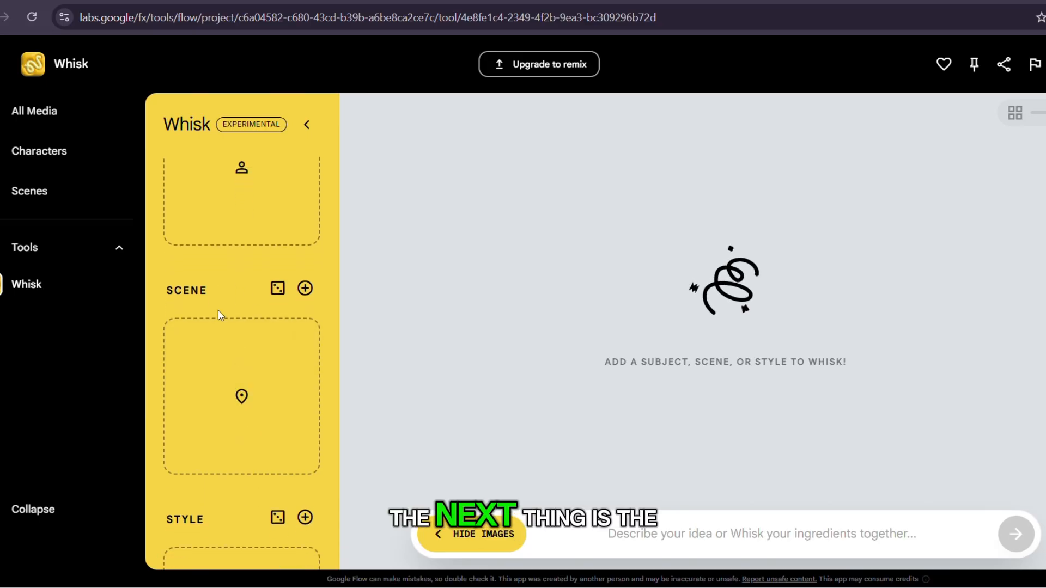
scroll(247, 373, "down", 1)
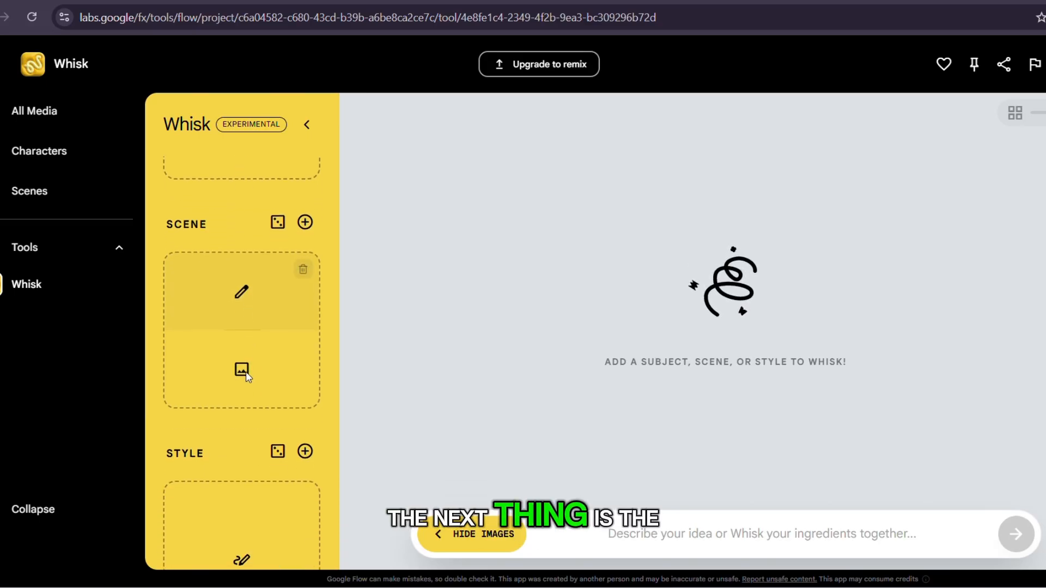
left_click(241, 292)
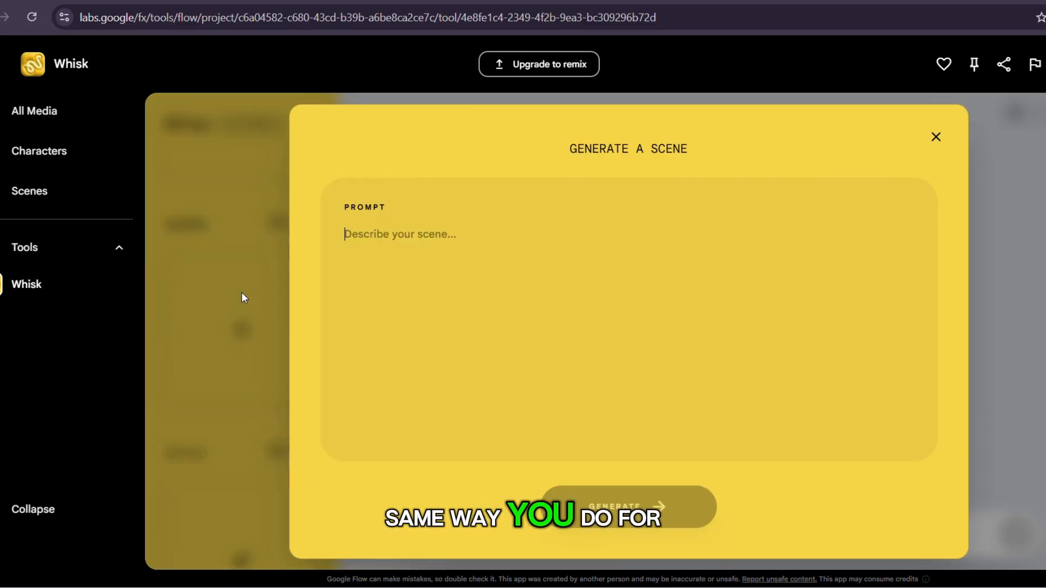
left_click(936, 138)
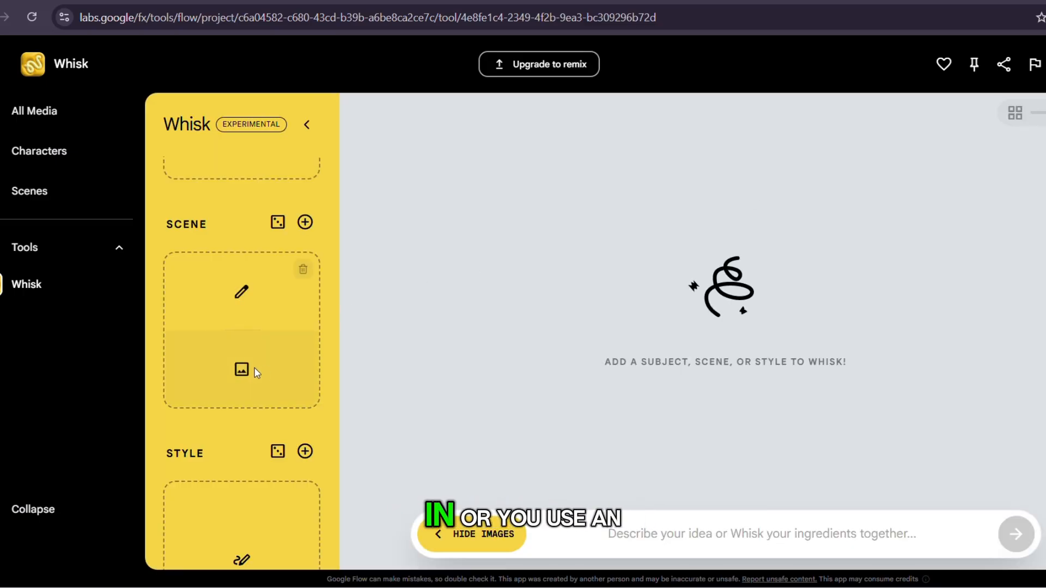
Inspect the Style ingredient's text prompt form and its media picker, closing both without adding anything.
scroll(244, 376, "down", 3)
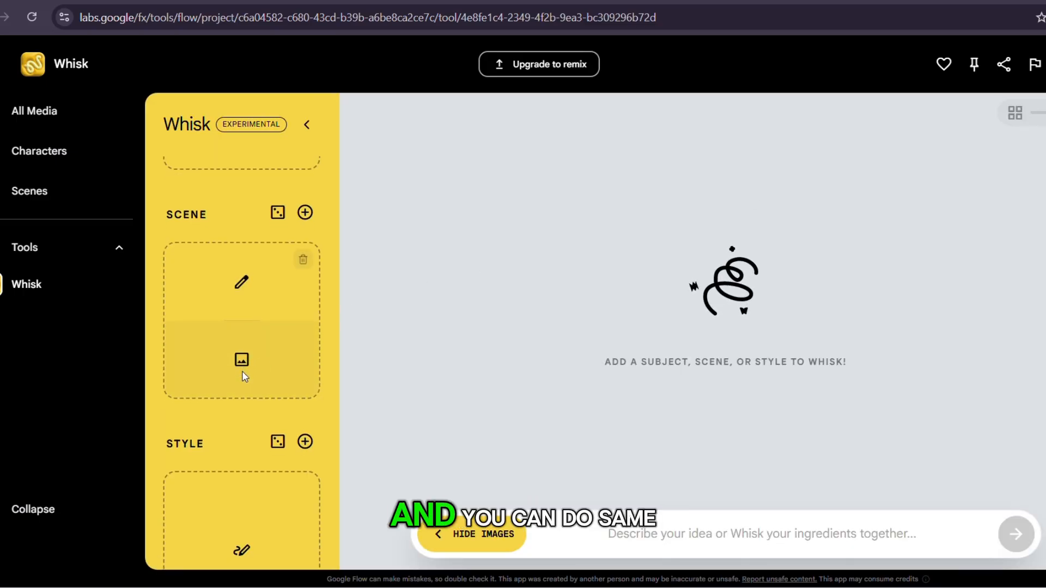
mouse_move(224, 452)
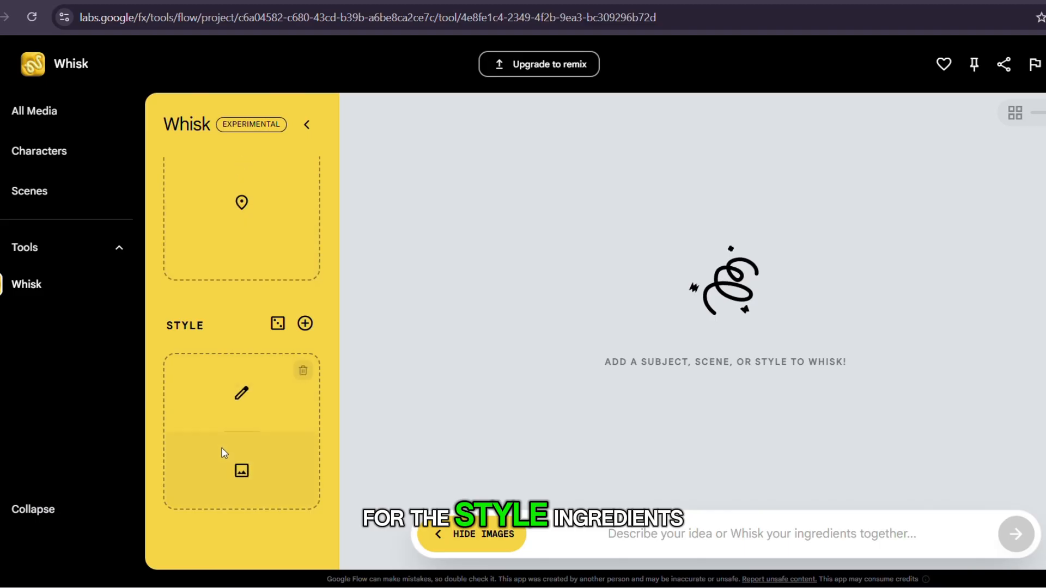
left_click(242, 392)
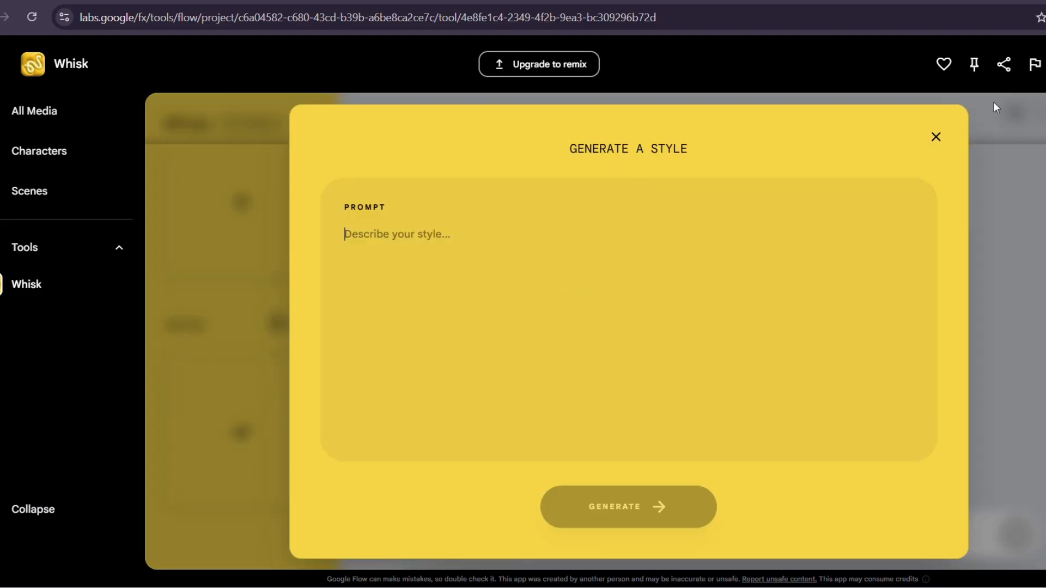
left_click(937, 138)
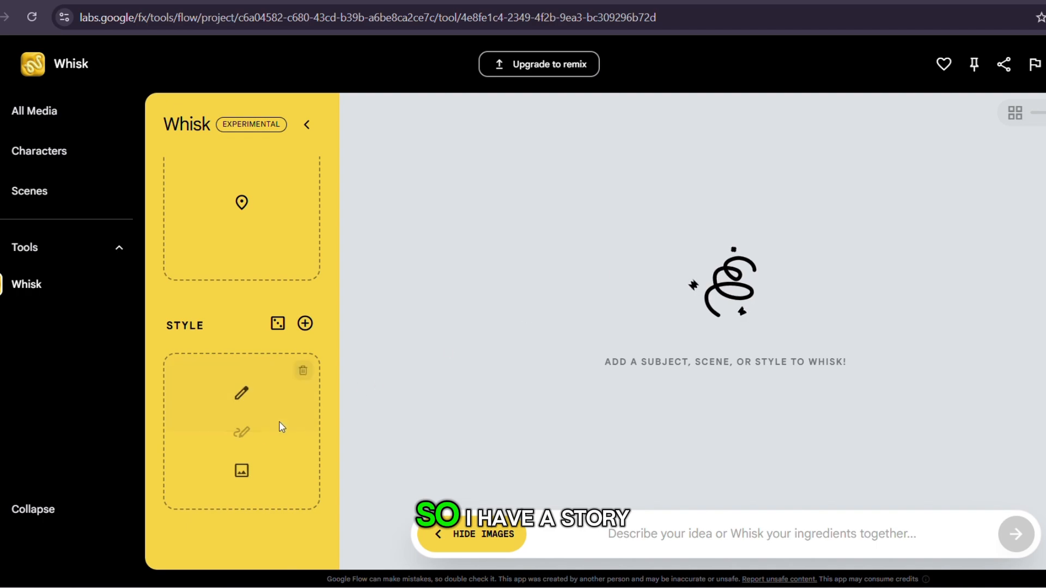
left_click(240, 470)
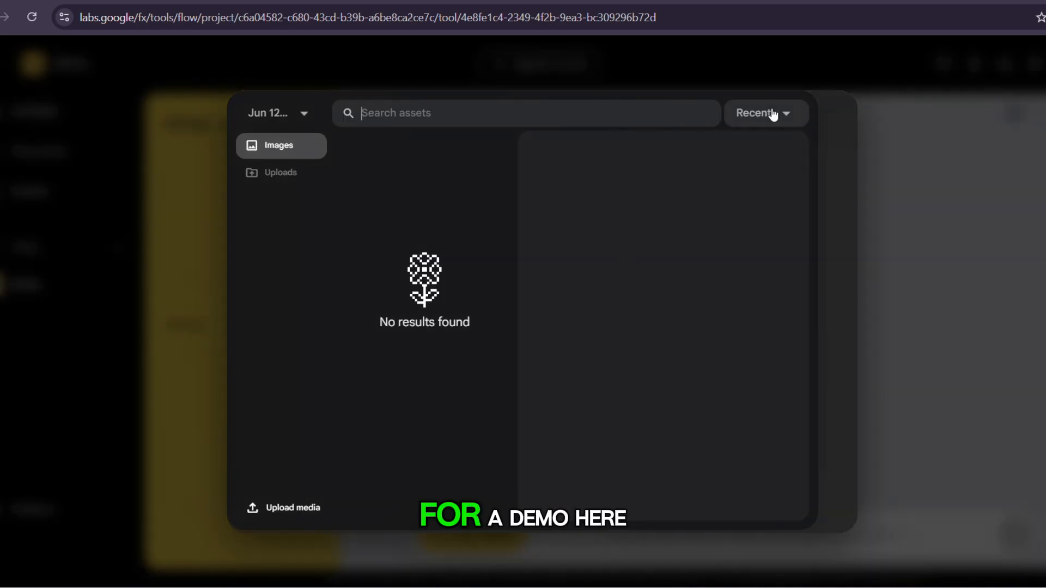
left_click(925, 143)
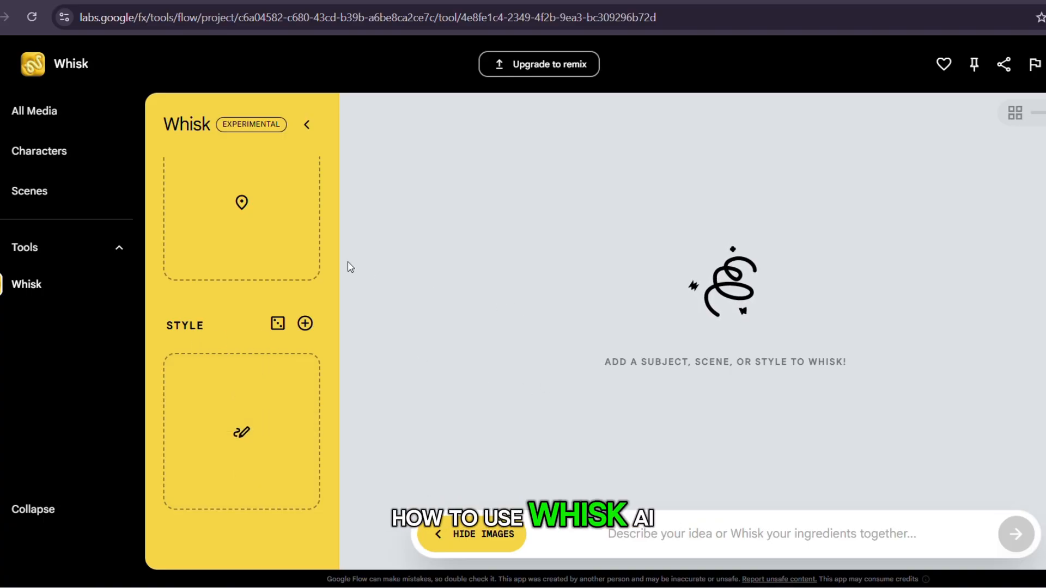
scroll(255, 242, "up", 5)
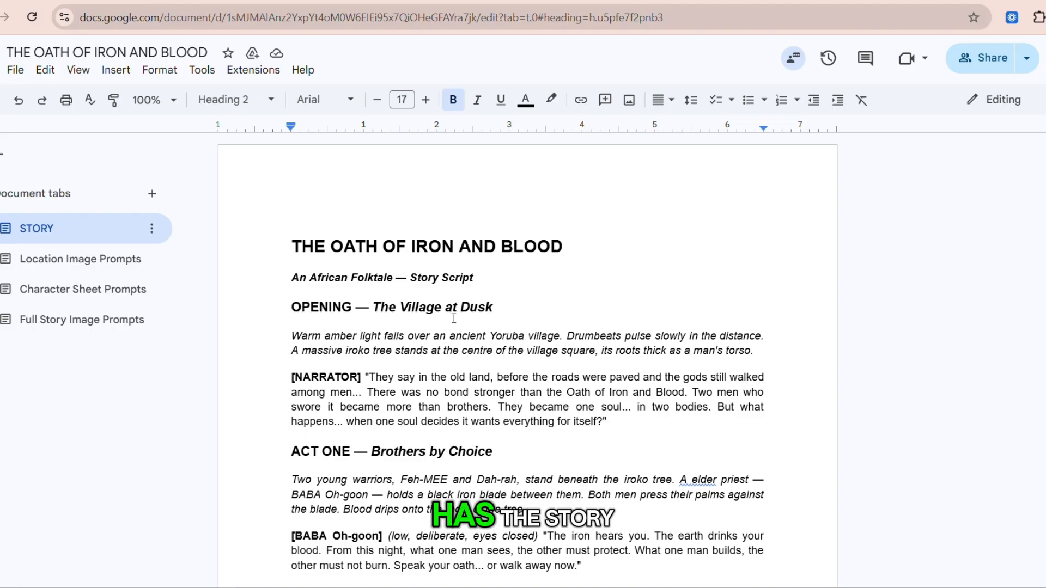
In the Google Docs document THE OATH OF IRON AND BLOOD, look through the story, the location image prompts and the character sheet prompts.
scroll(437, 331, "down", 1)
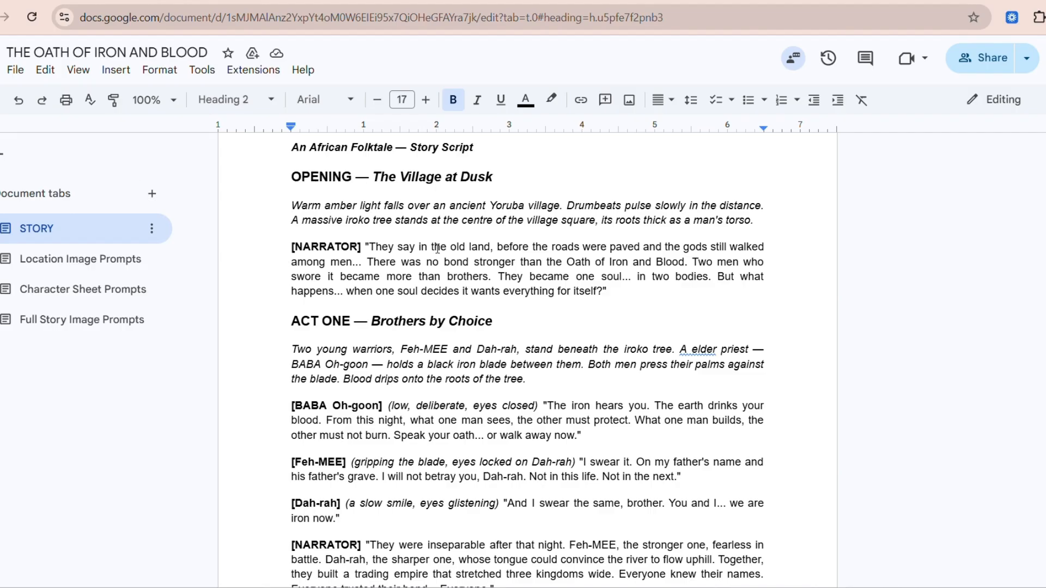
scroll(437, 249, "down", 15)
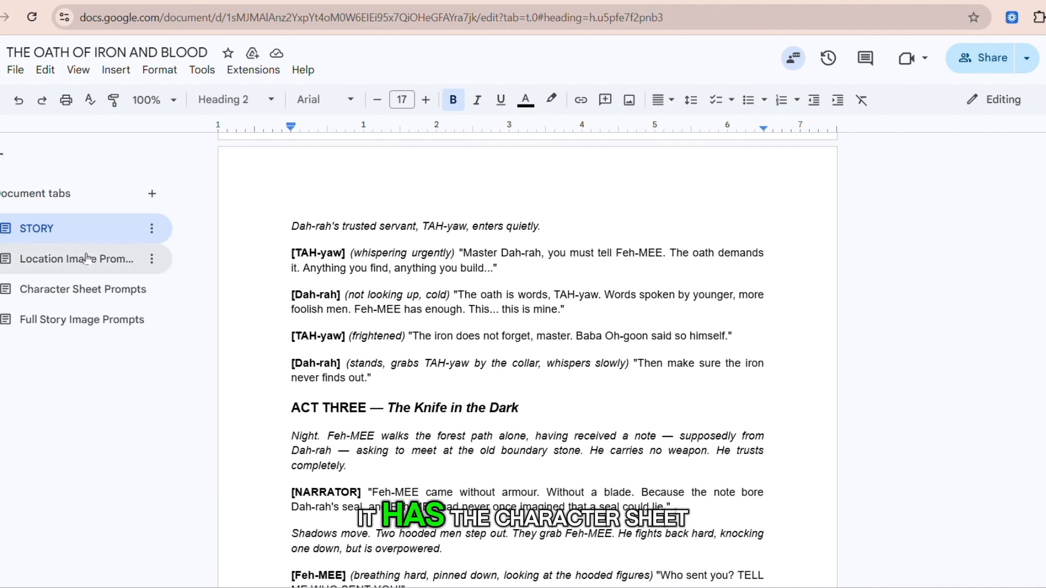
left_click(86, 258)
scroll(407, 229, "down", 10)
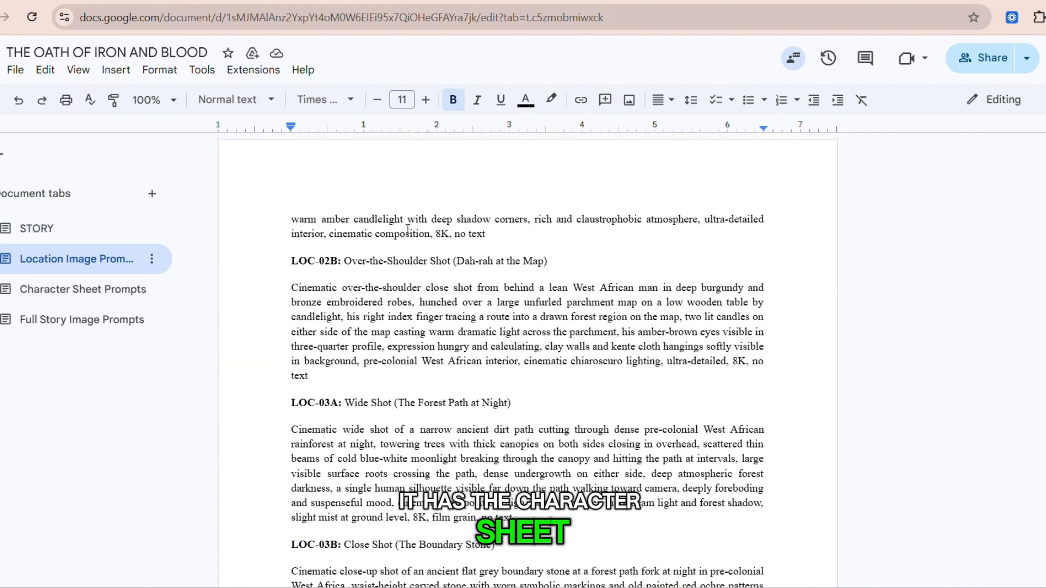
left_click(71, 288)
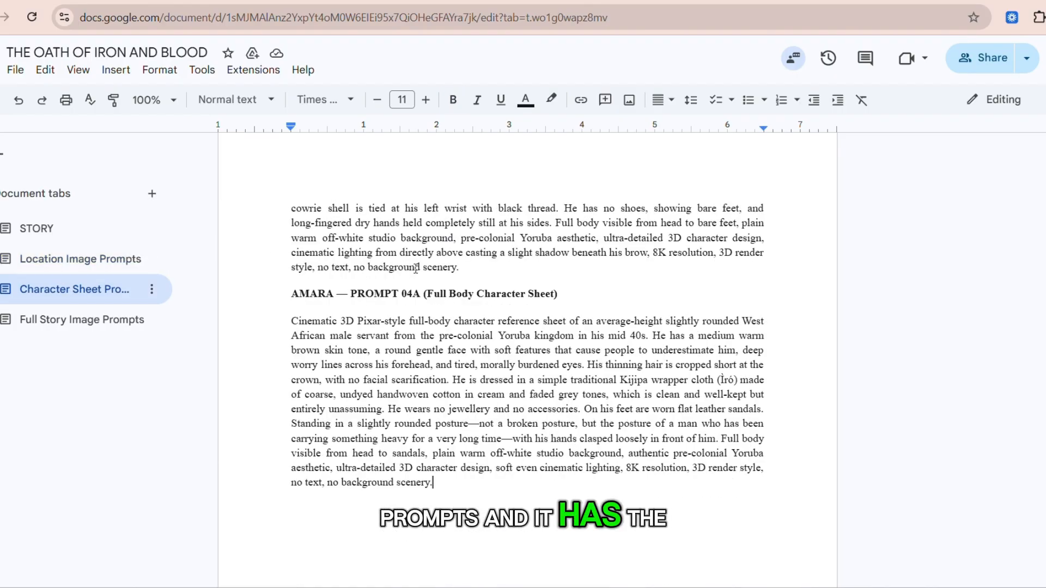
scroll(416, 268, "up", 15)
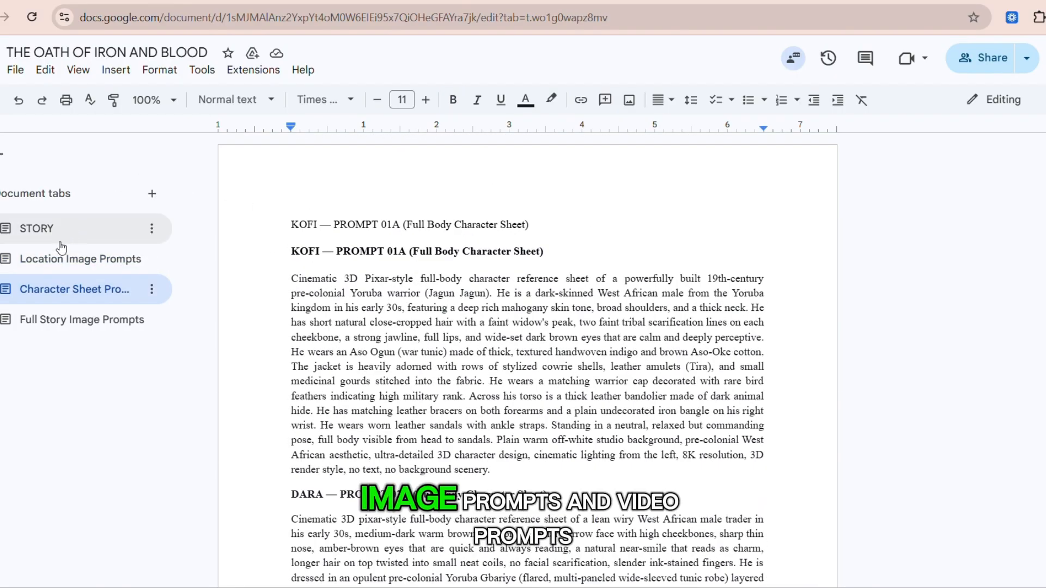
Examine the document's Full Story Image Prompts, including the image and image-to-video prompts for each scene angle.
left_click(60, 321)
scroll(519, 334, "down", 6)
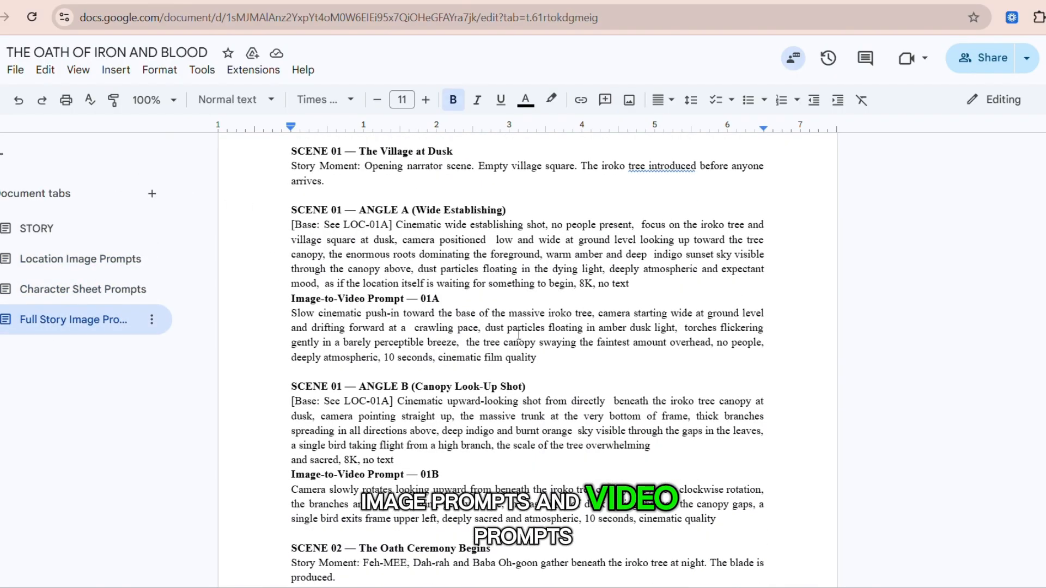
scroll(519, 334, "up", 6)
scroll(518, 334, "down", 3)
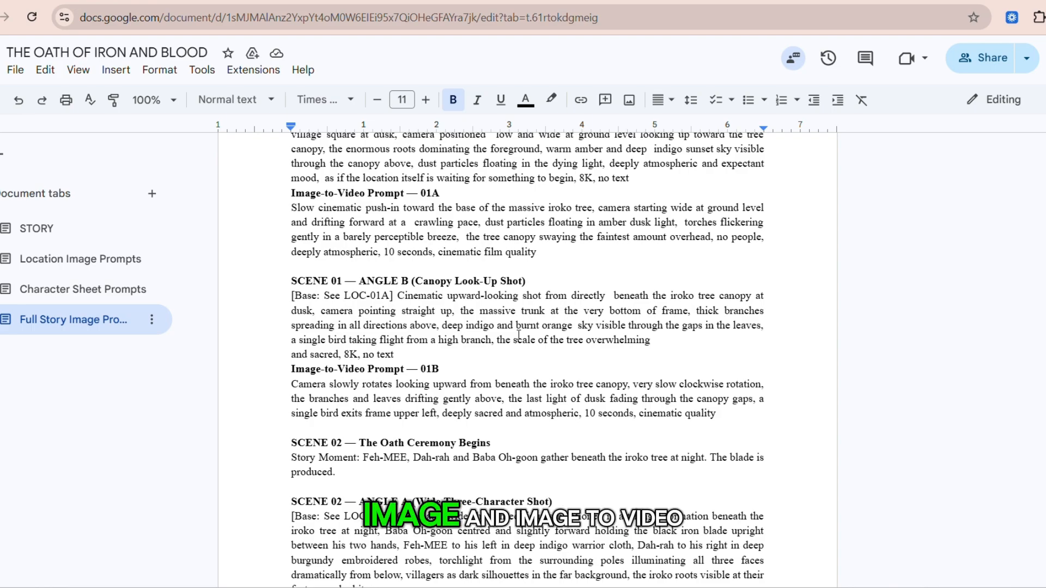
scroll(518, 334, "down", 12)
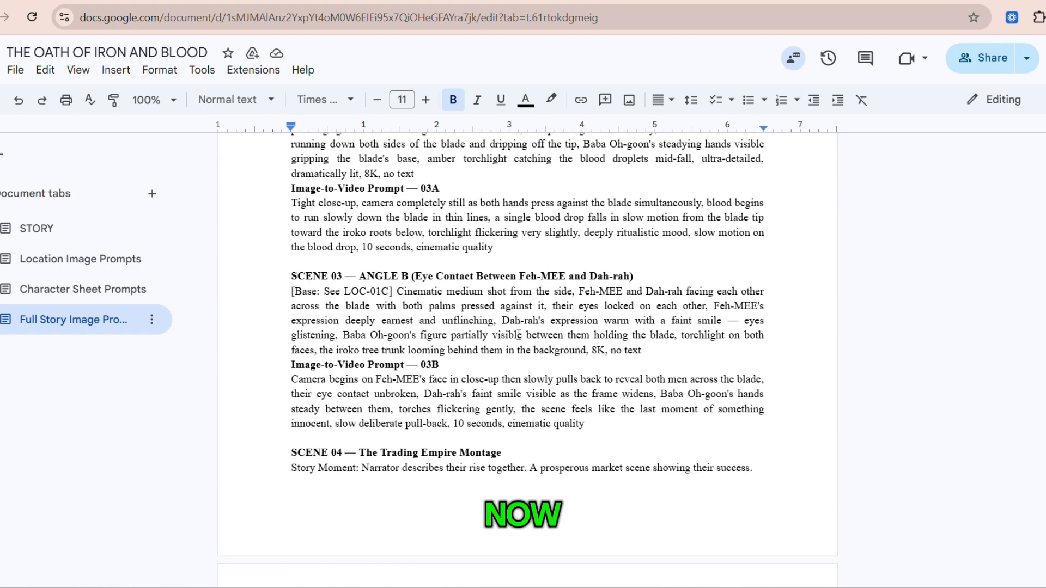
scroll(519, 335, "up", 20)
scroll(519, 335, "up", 1)
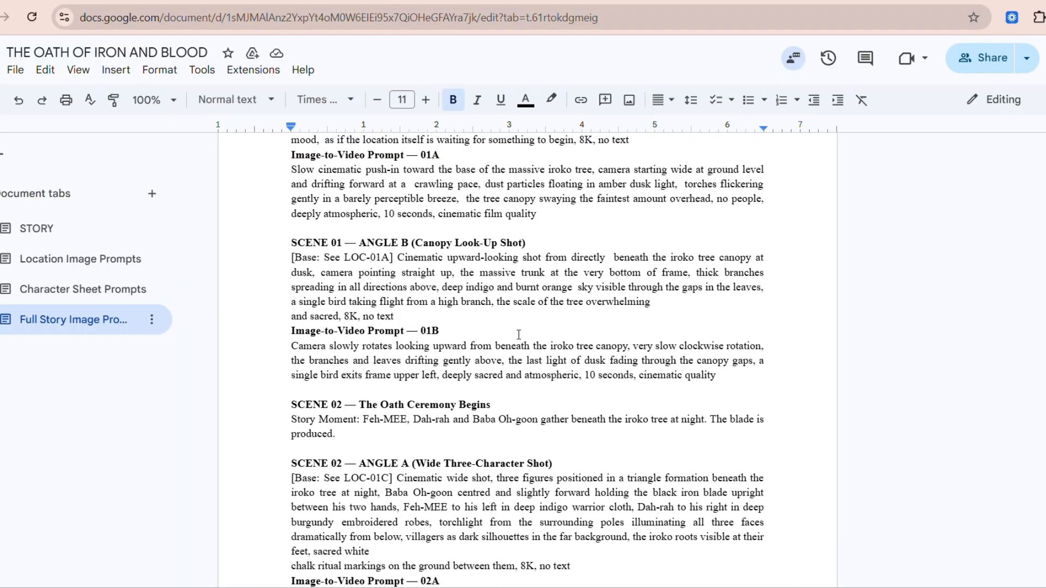
scroll(518, 336, "down", 1)
scroll(519, 335, "down", 1)
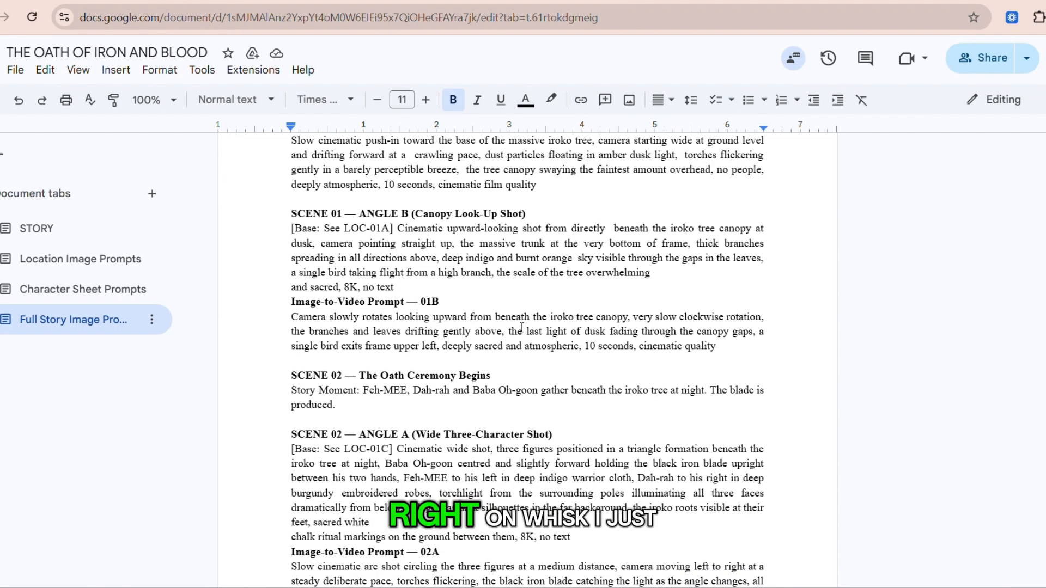
Return to the Flow project's All Media view and set generation to images in 9:16 format with x2 outputs.
left_click(784, 586)
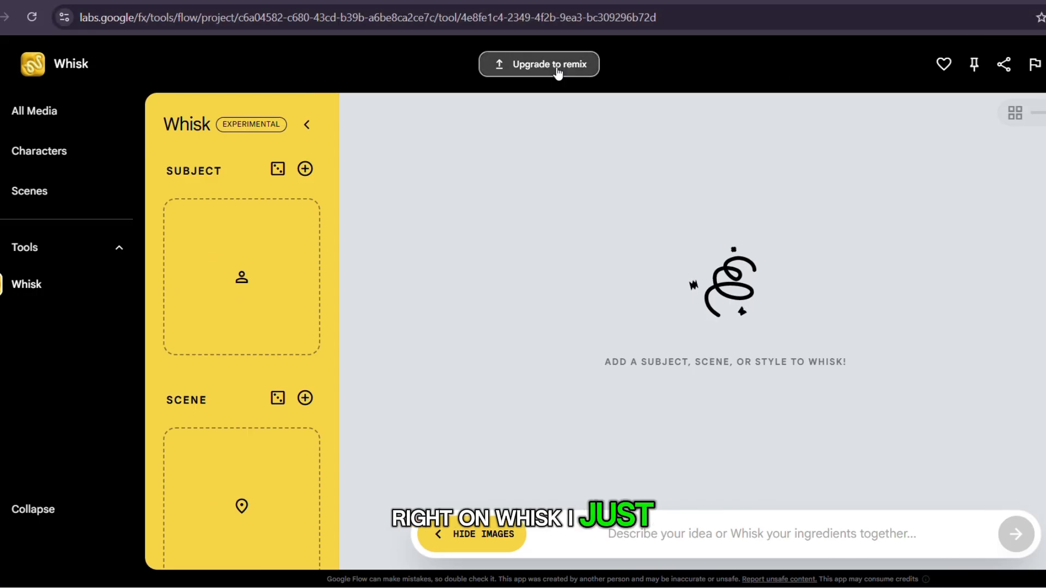
left_click(44, 114)
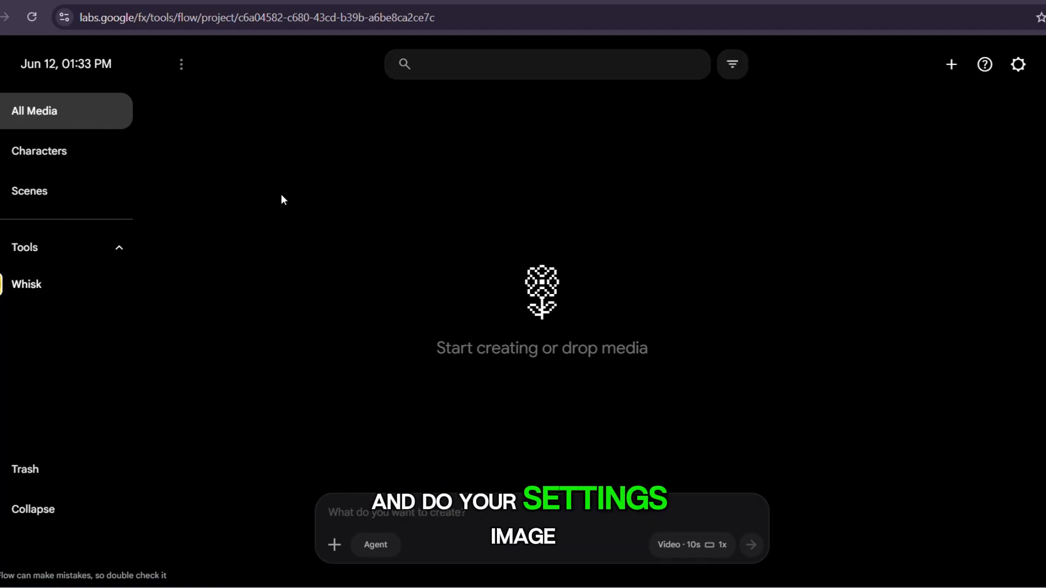
left_click(686, 548)
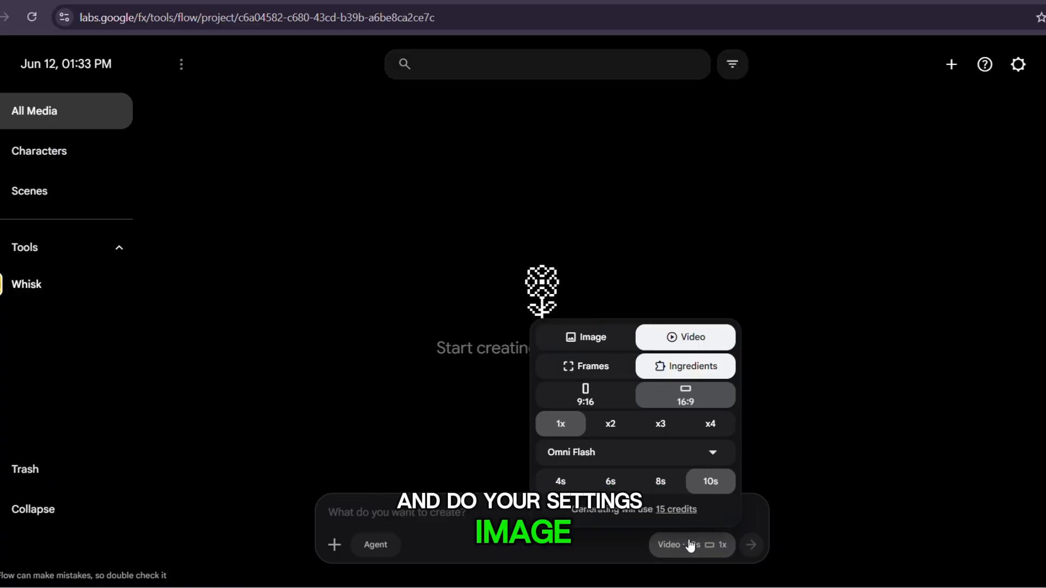
left_click(604, 335)
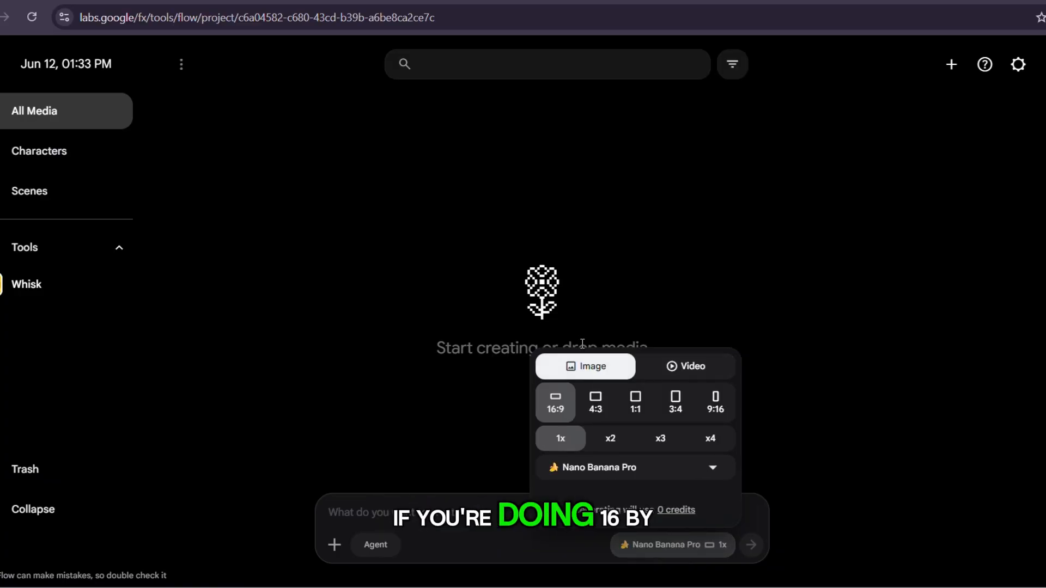
left_click(711, 407)
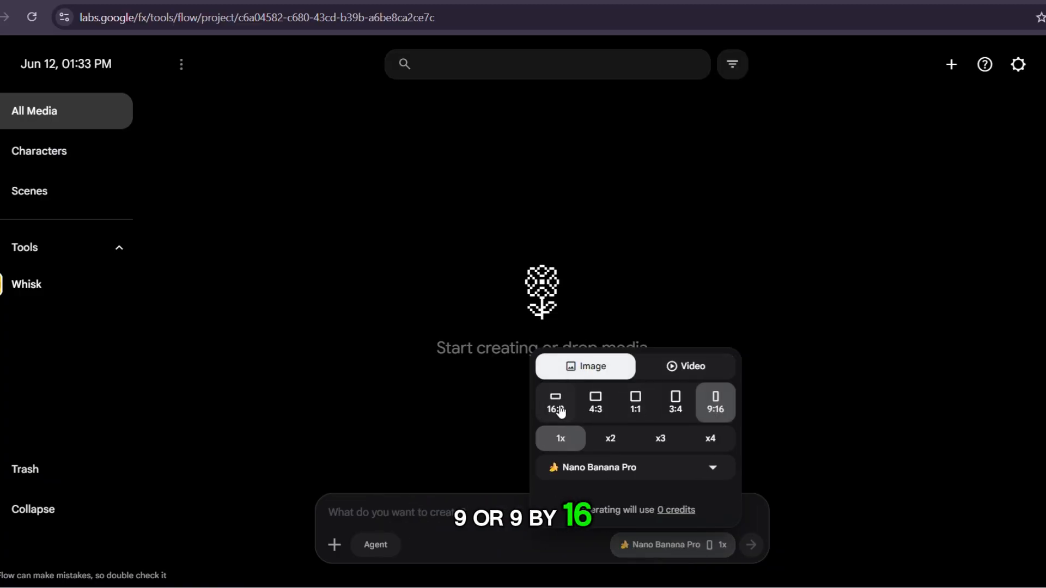
left_click(726, 405)
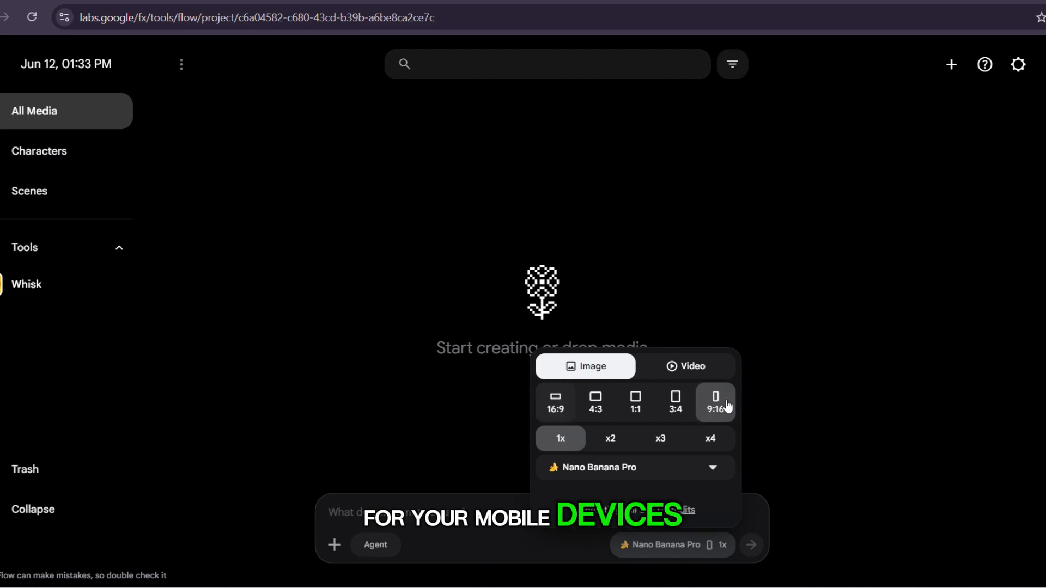
left_click(610, 439)
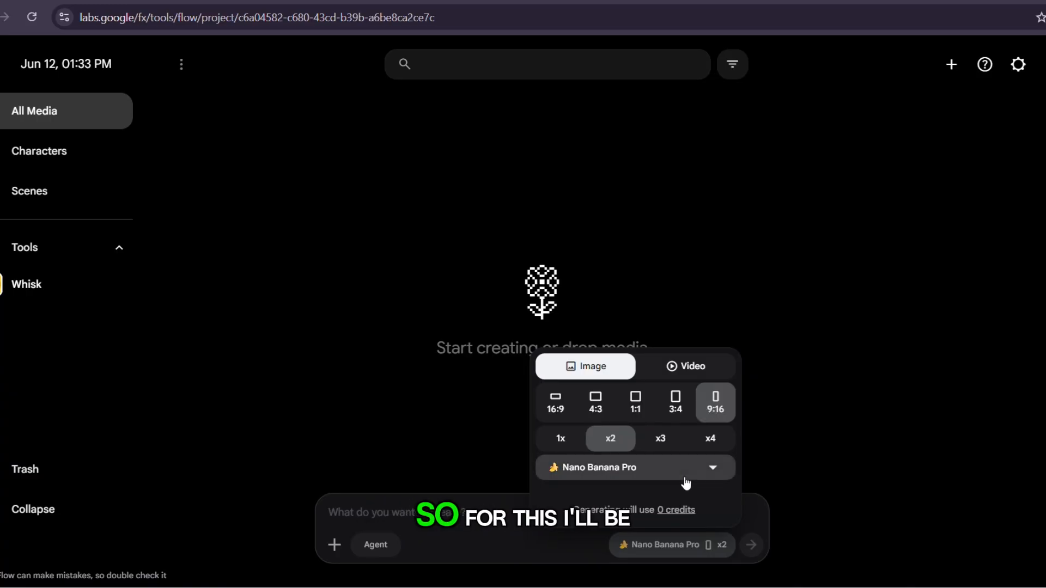
Switch the image model to Nano Banana 2 and back to Nano Banana Pro, and close the generation settings.
left_click(712, 477)
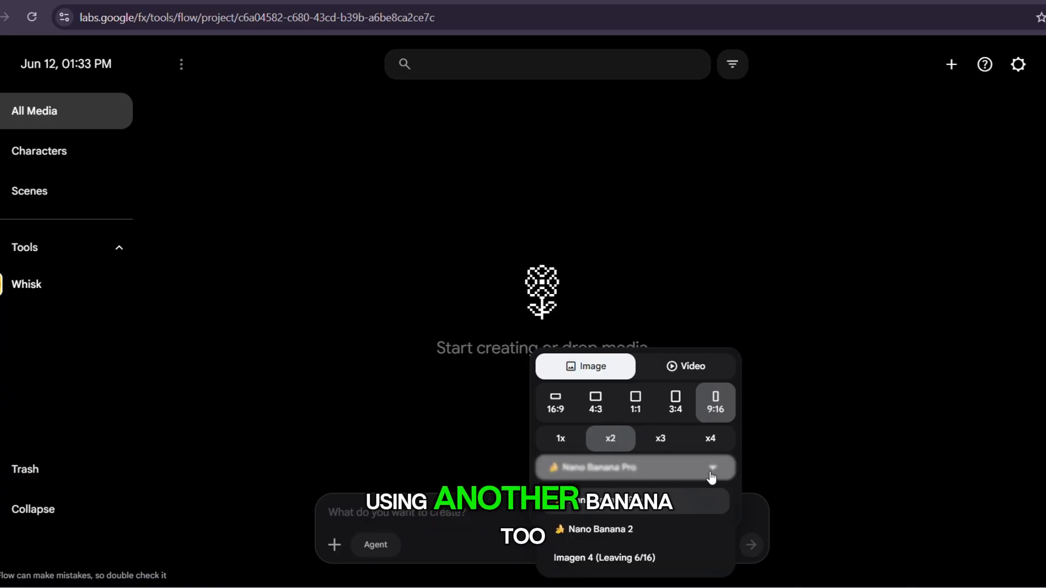
left_click(615, 530)
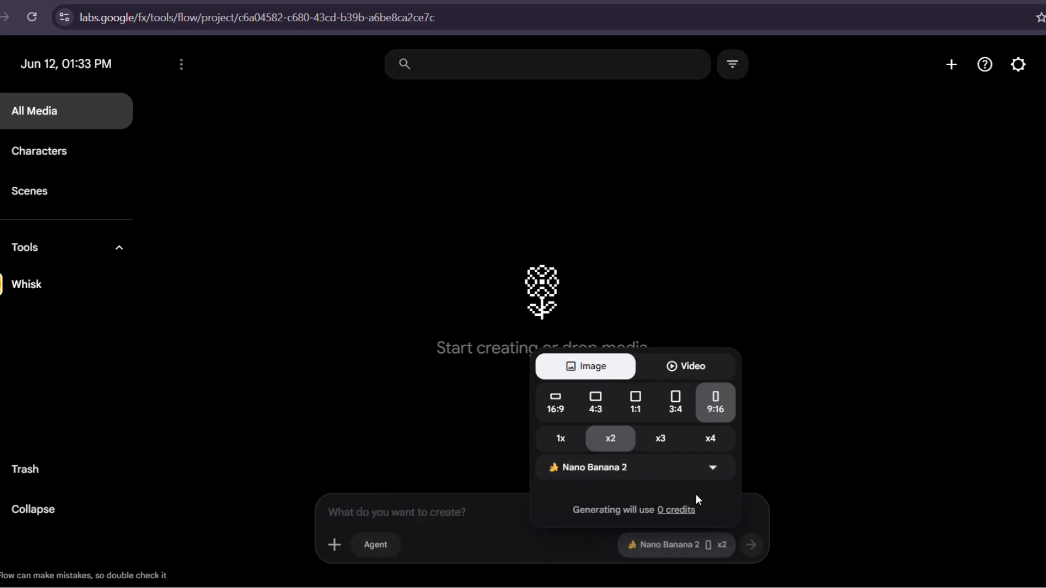
left_click(714, 465)
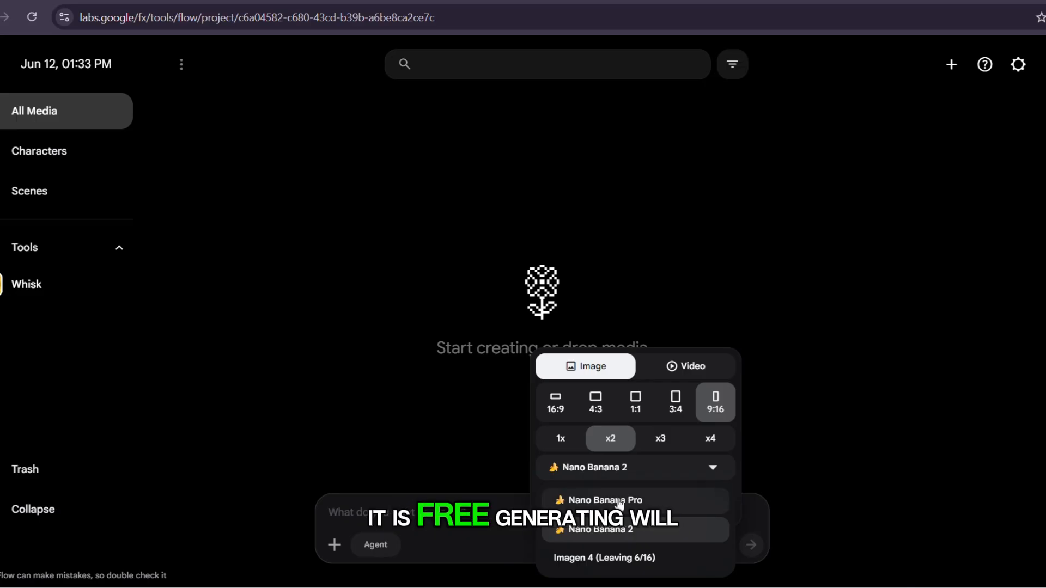
left_click(685, 501)
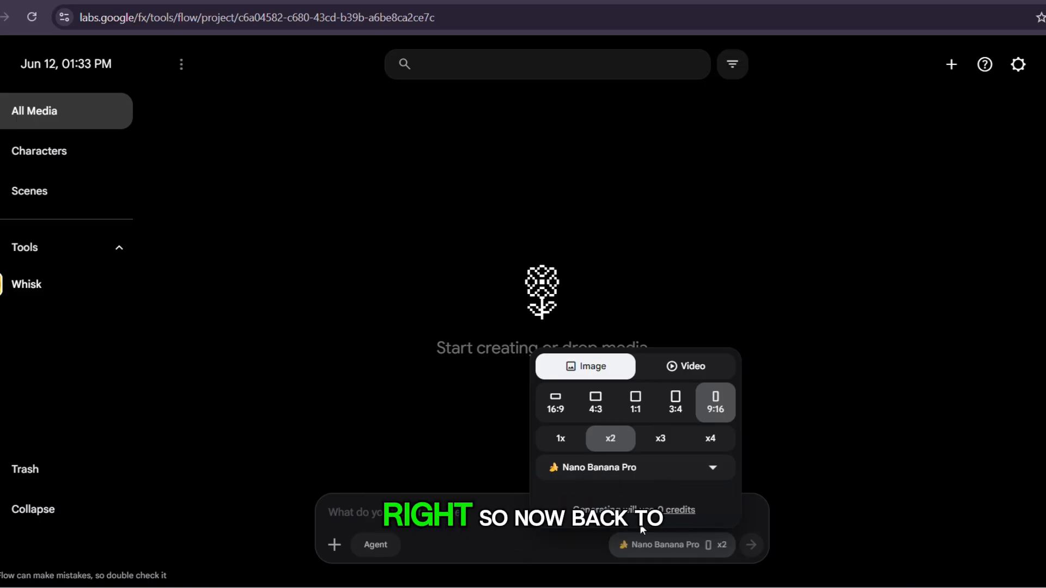
left_click(414, 514)
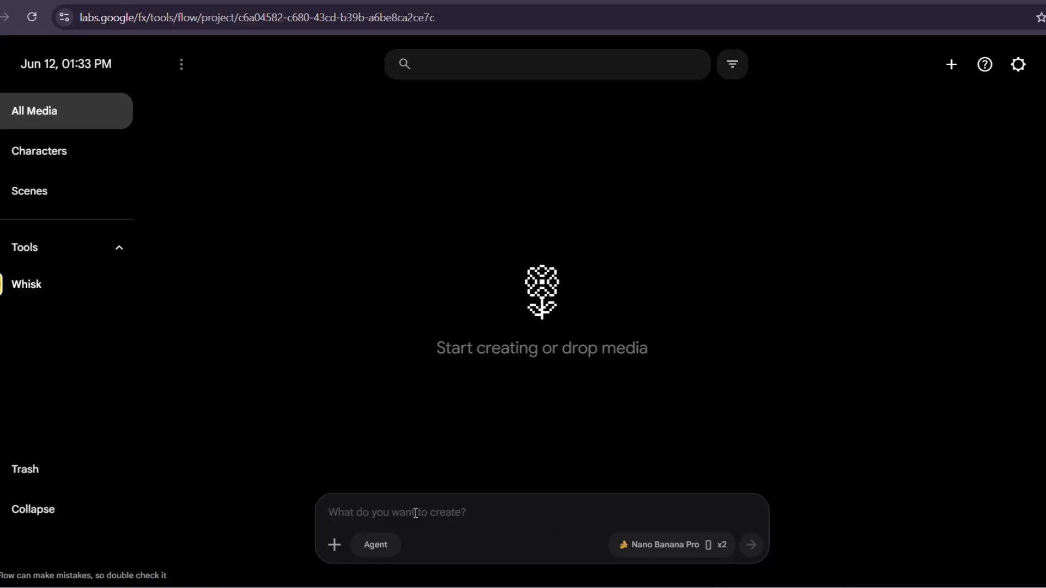
Reopen Whisk, paste the KOFI PROMPT 01A full-body character sheet description as the idea and generate the images.
left_click(32, 283)
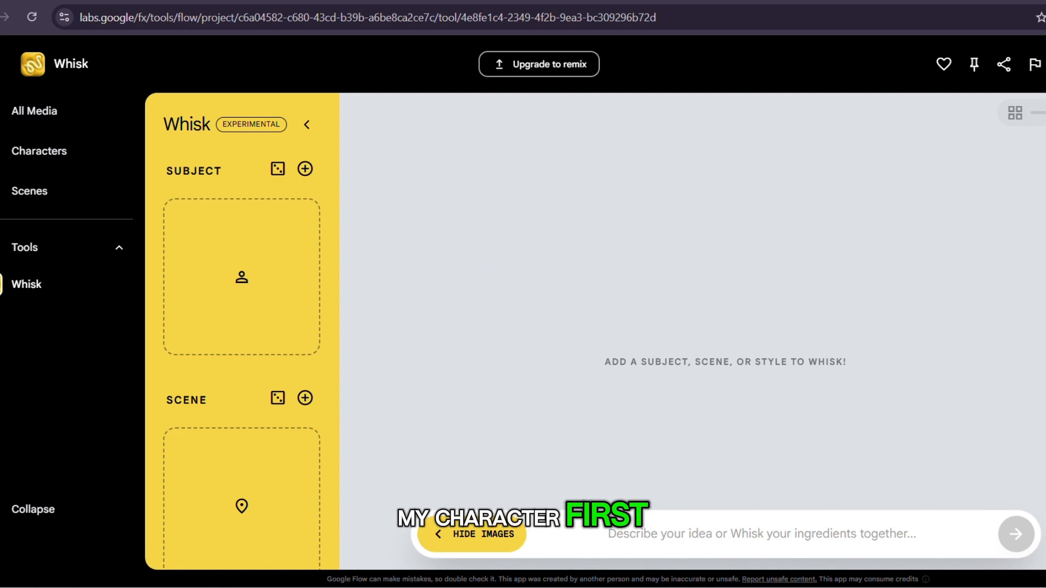
key("ctrl+v")
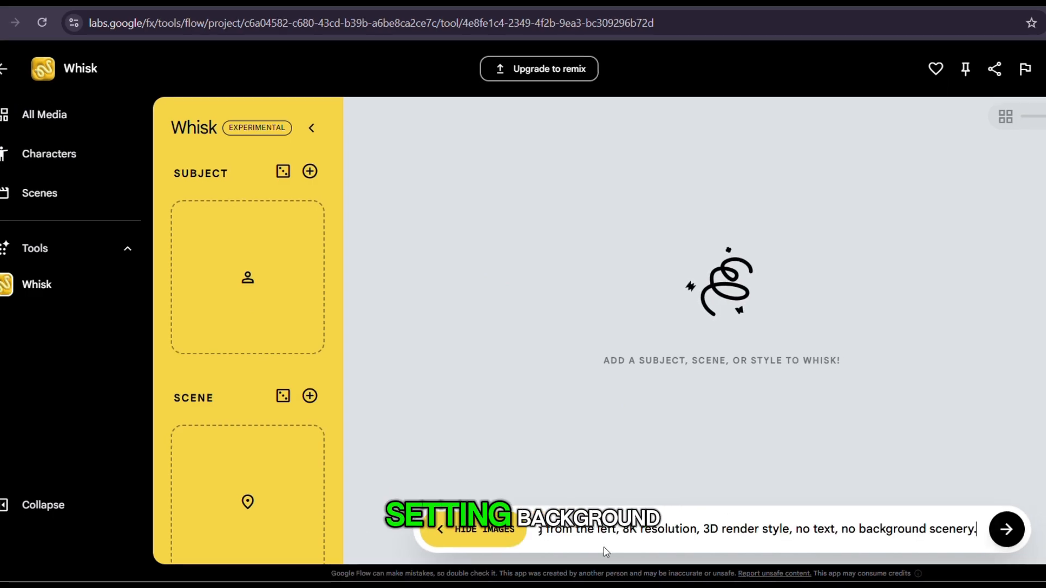
key("Return")
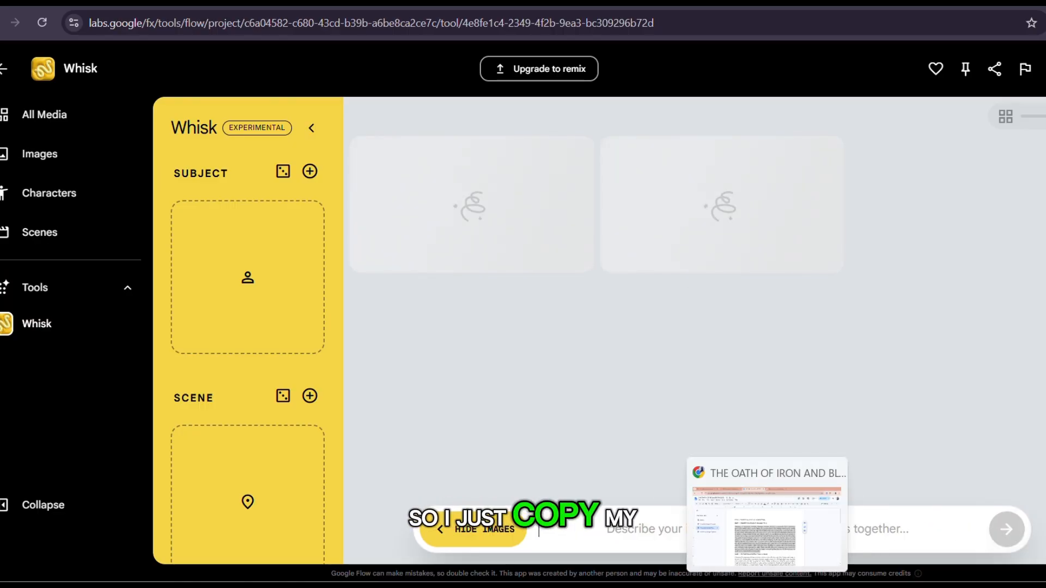
Copy the DARA PROMPT 02A full-body character sheet description from the Google Docs document and return to Whisk.
left_click(767, 525)
scroll(287, 284, "down", 4)
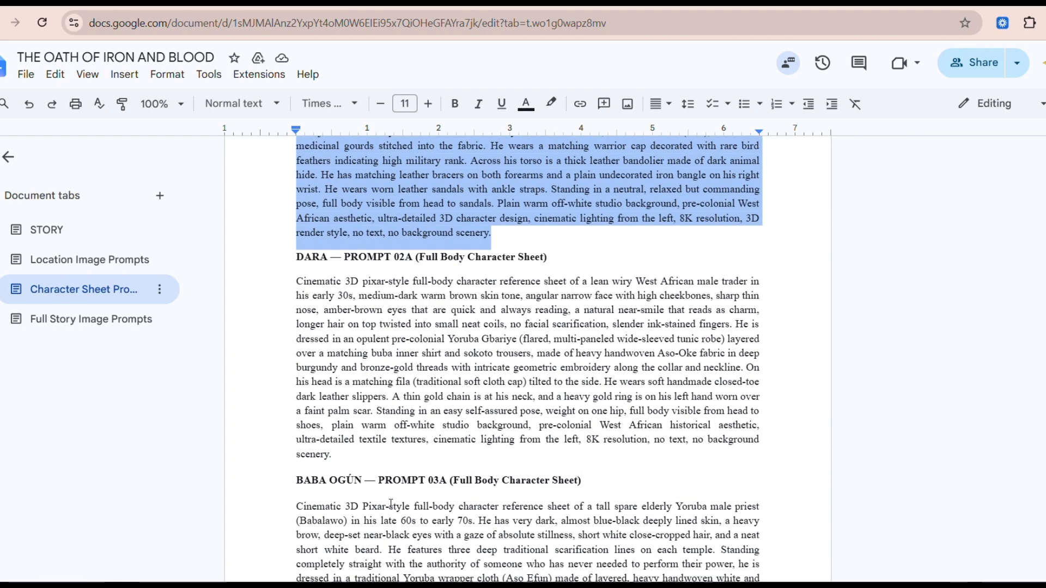
left_click_drag(287, 284, 338, 449)
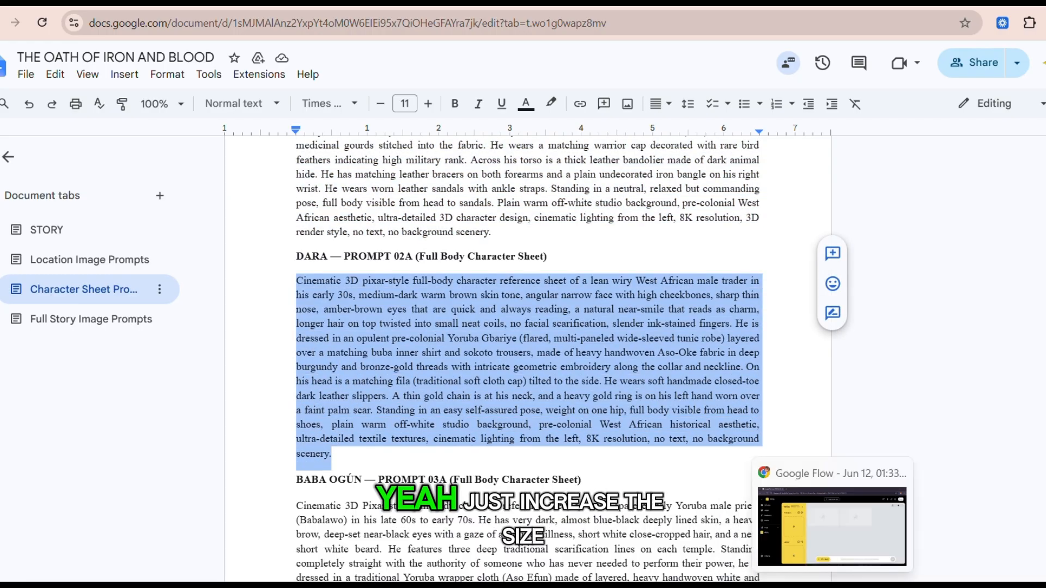
left_click(833, 523)
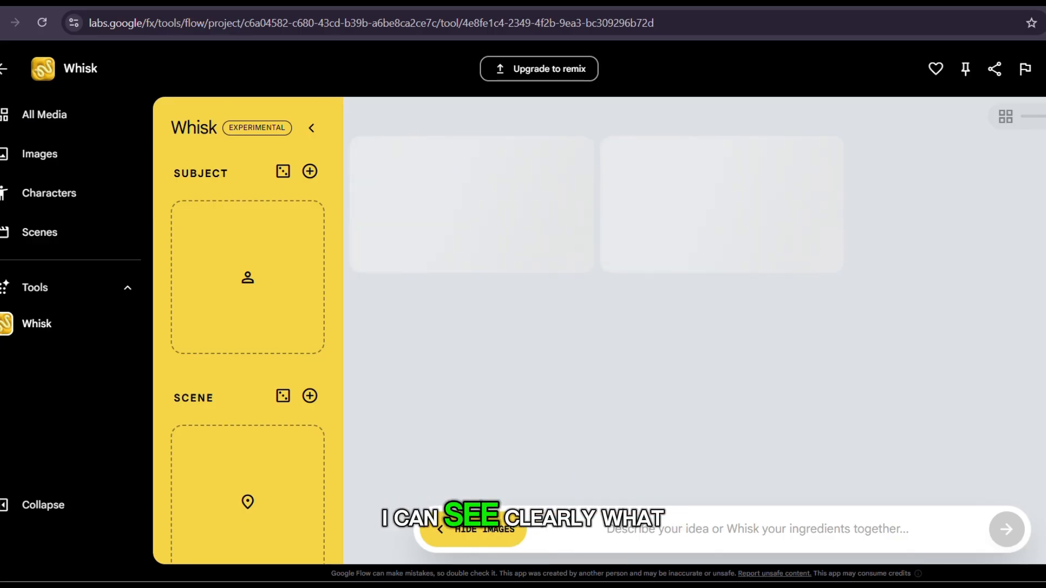
Enlarge the result thumbnails, paste the DARA PROMPT 02A description as the idea and generate the images.
mouse_move(1045, 117)
left_mouse_down()
mouse_move(1030, 120)
mouse_move(1039, 121)
left_mouse_up()
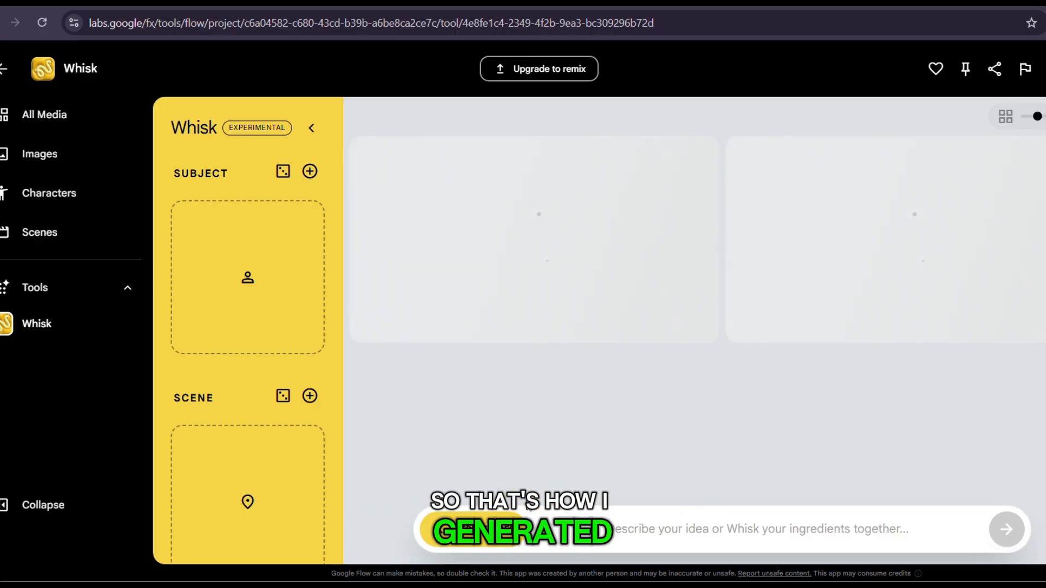
left_click(566, 528)
key("ctrl+v")
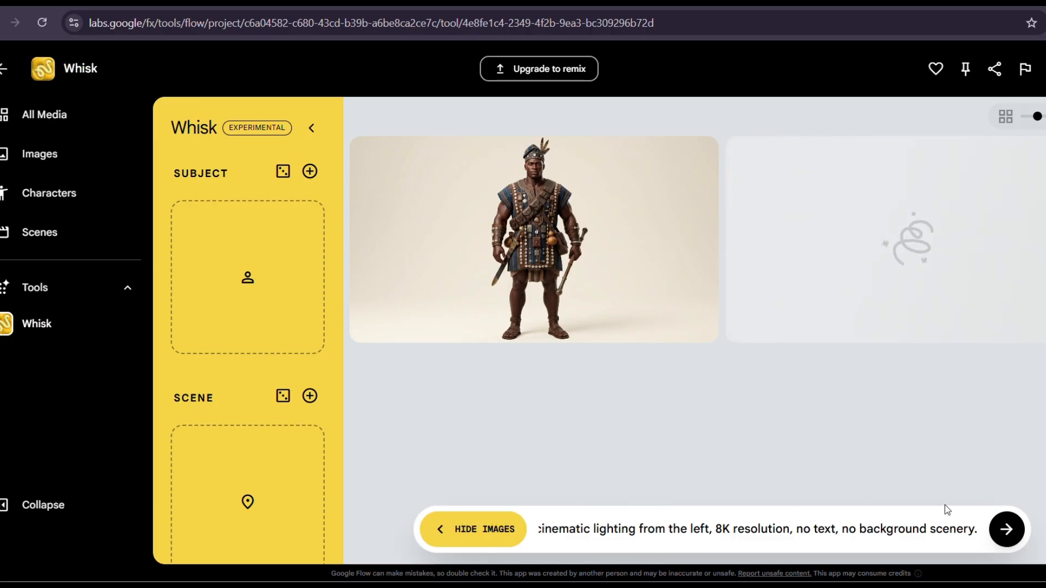
left_click(1009, 531)
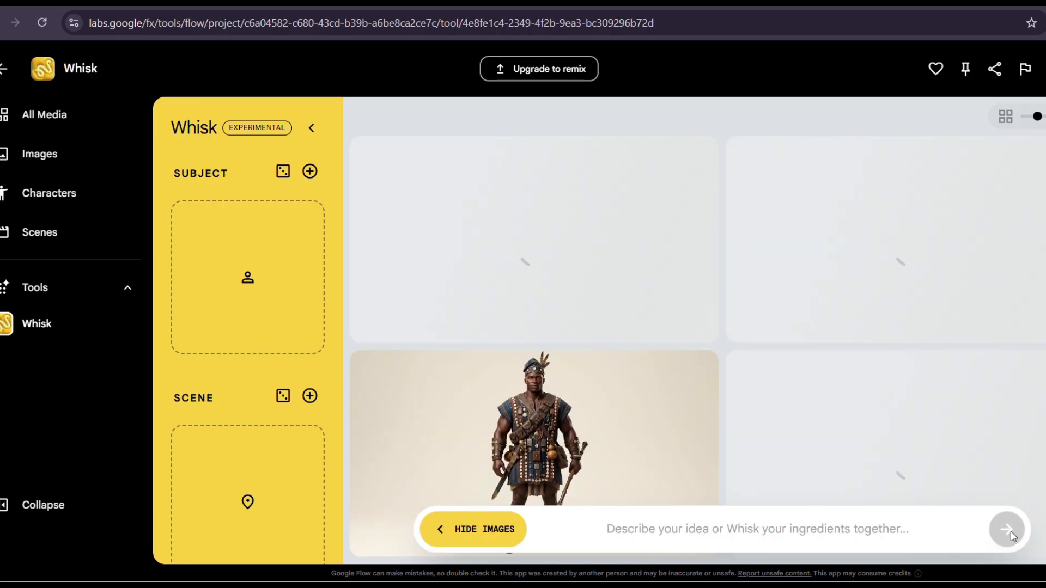
Copy the BABA OGÚN PROMPT 03A full-body character sheet description from the Google Docs document.
scroll(759, 493, "down", 2)
left_click(763, 529)
left_click(765, 520)
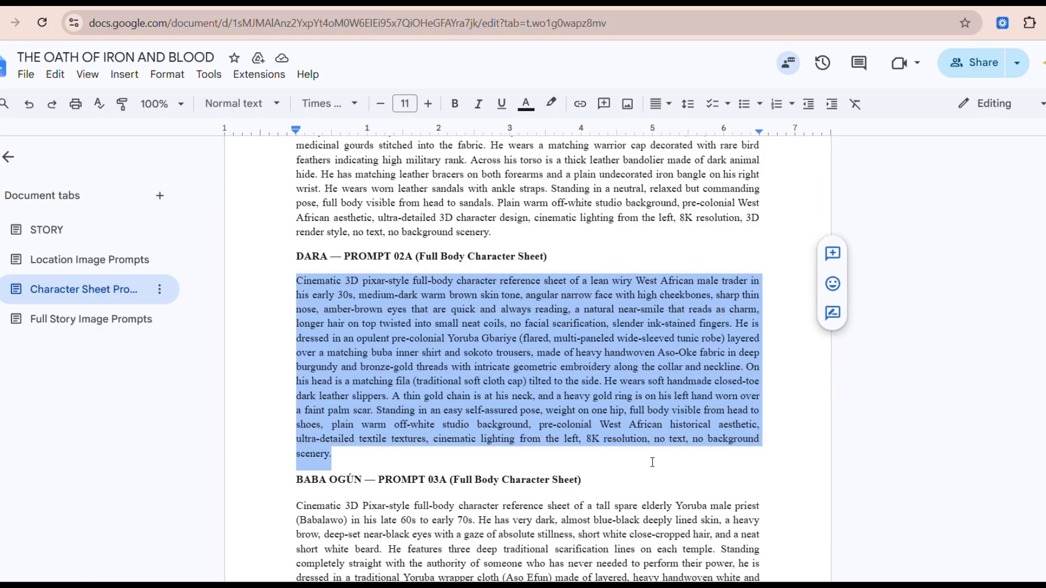
scroll(651, 460, "down", 3)
scroll(299, 326, "down", 2)
left_click_drag(287, 230, 473, 560)
key("ctrl+c")
Return to Whisk, paste the BABA OGÚN PROMPT 03A description as the idea and generate the images.
mouse_move(833, 585)
left_click(832, 526)
left_click(561, 539)
key("ctrl+v")
scroll(681, 340, "up", 3)
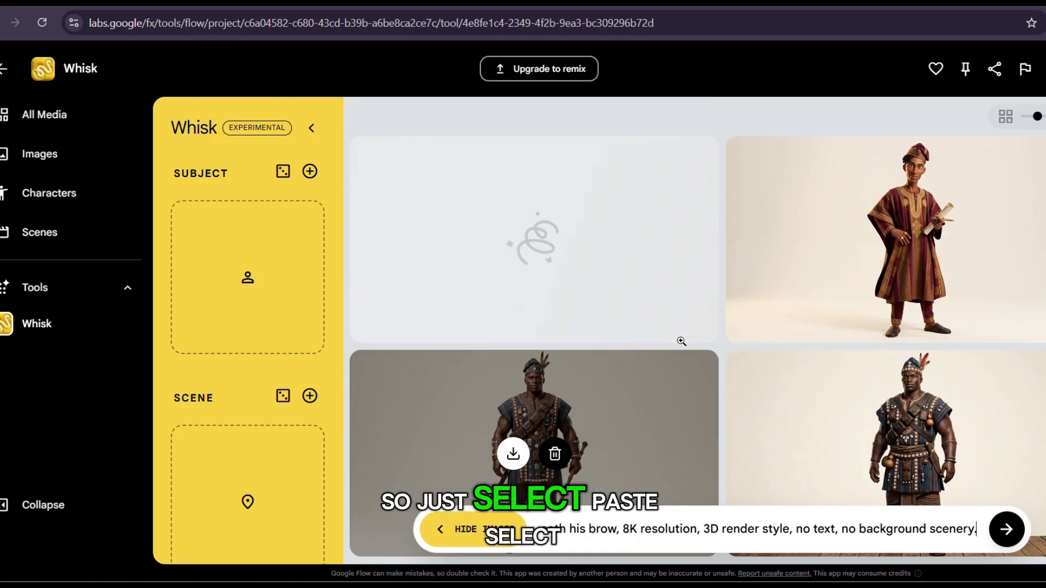
key("Return")
In the Google Docs document, change the character name in the PROMPT 04A heading to DAYO.
scroll(793, 275, "down", 3)
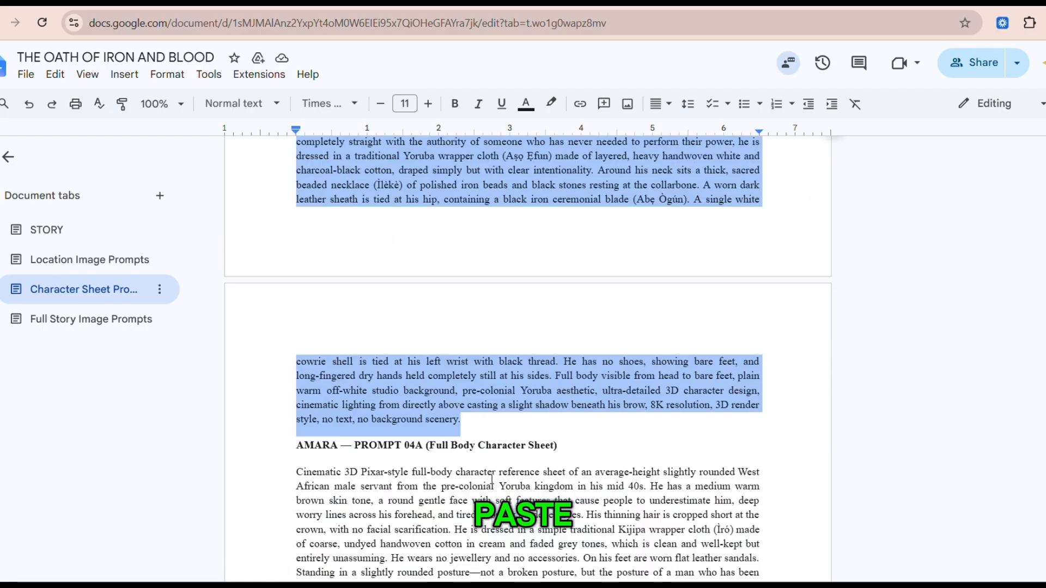
scroll(492, 479, "down", 5)
left_click(336, 196)
key("BackSpace")
key("BackSpace")
key("BackSpace")
key("BackSpace")
key("BackSpace")
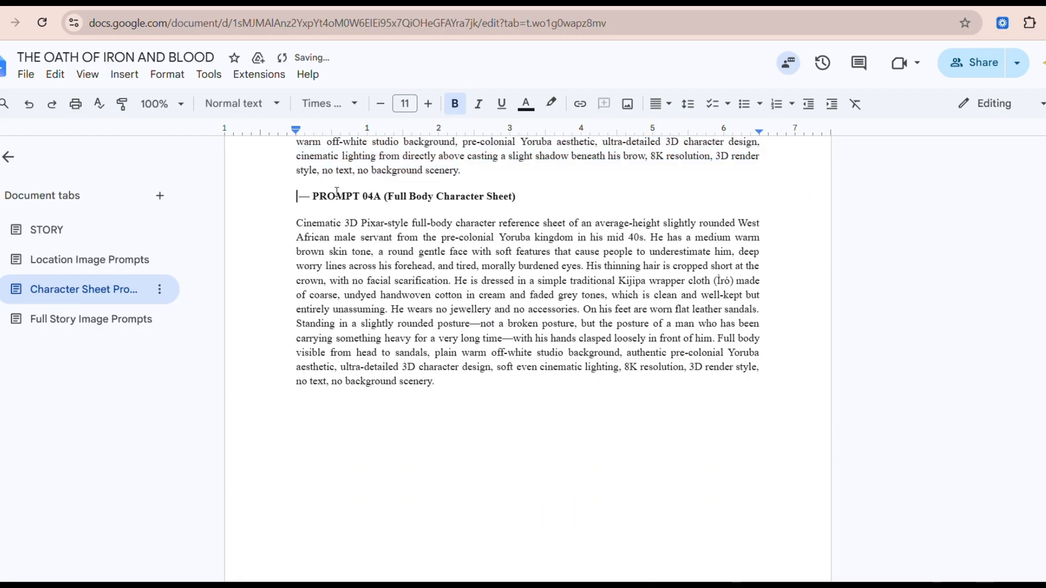
type("DAYO")
Copy the DAYO PROMPT 04A description into Whisk as the idea and generate the images.
left_click_drag(297, 223, 436, 379)
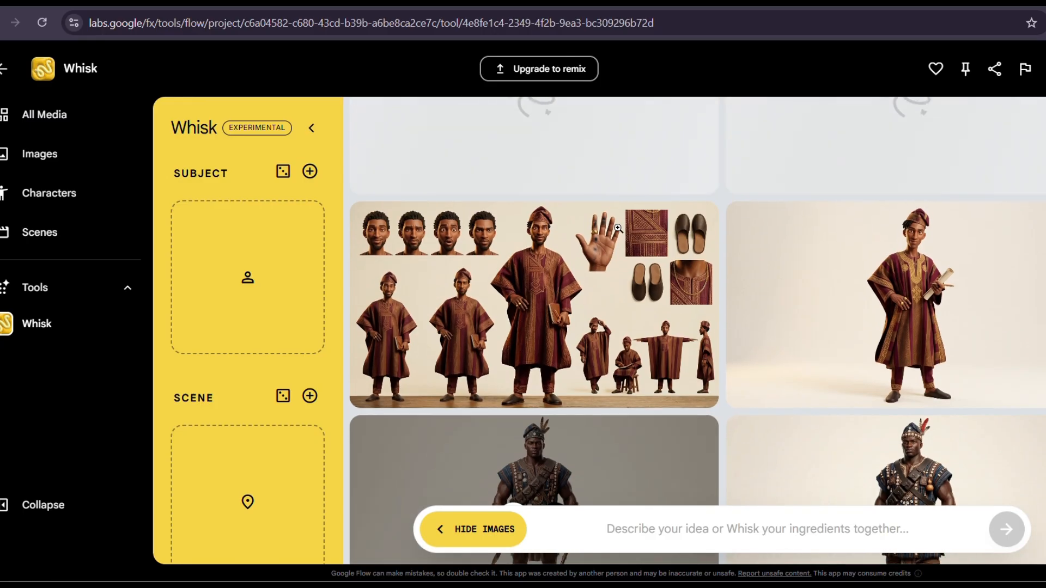
left_click(551, 527)
type("Cinematic 3D Pixar-style full-body character reference sheet of an average-height slightly rounded West African male servant from the pre-colonial Yoruba kingdom in his mid 40s. He has a medium warm brown skin tone, a round gentle face with soft features that cause people to underestimate him, deep worry lines across his forehead, and tired, morally burdened eyes. His thinning hair is cropped short at the crown, with no facial scarification. He is dressed in a simple traditional Kijipa wrapper cloth (Ìró) made of coarse, undyed handwoven cotton in cream and faded grey tones, which is clean and well-kept but entirely unassuming. He wears no jewellery and no accessories. On his feet are worn flat leather sandals. Standing in a slightly rounded posture—not a broken posture, but the posture of a man who has been carrying something heavy for a very long time—with his hands clasped loosely in front of him. Full body visible from head to sandals, plain warm off-white studio background, authentic pre-colonial Yoruba aesthetic, ultra-detailed 3D character design, soft even cinematic lighting, 8K resolution, 3D render style, no text, no background scenery.")
key("Return")
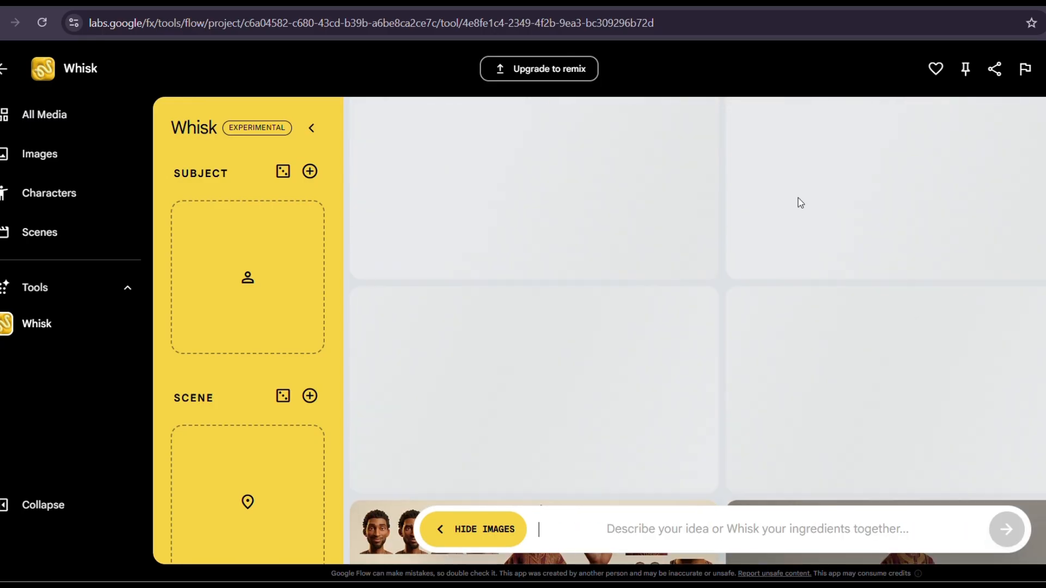
Open the multi-pose character sheet of the trader in burgundy to view its prompt, close it and review the other character images.
left_click(656, 288)
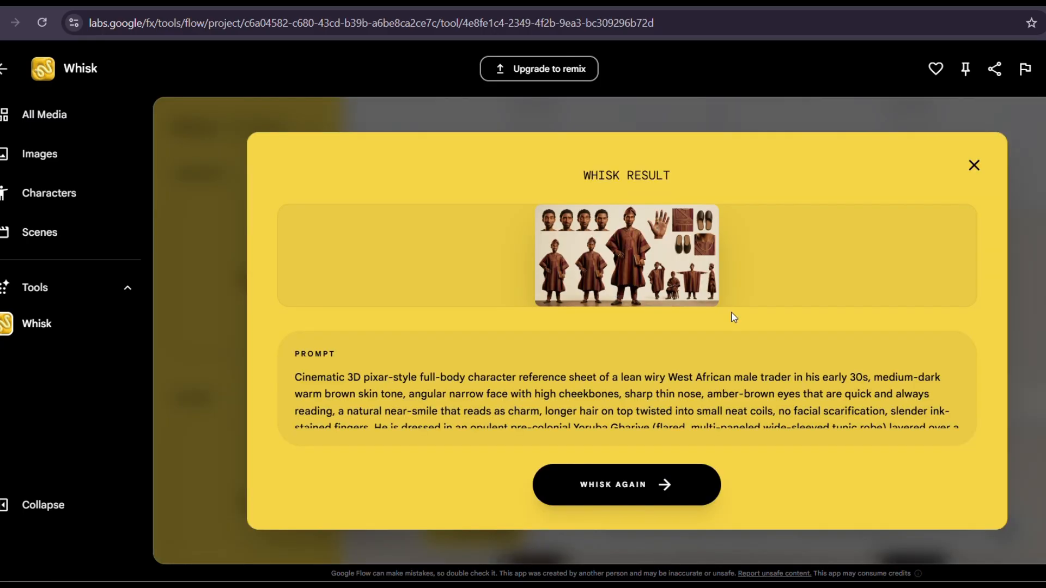
left_click(970, 179)
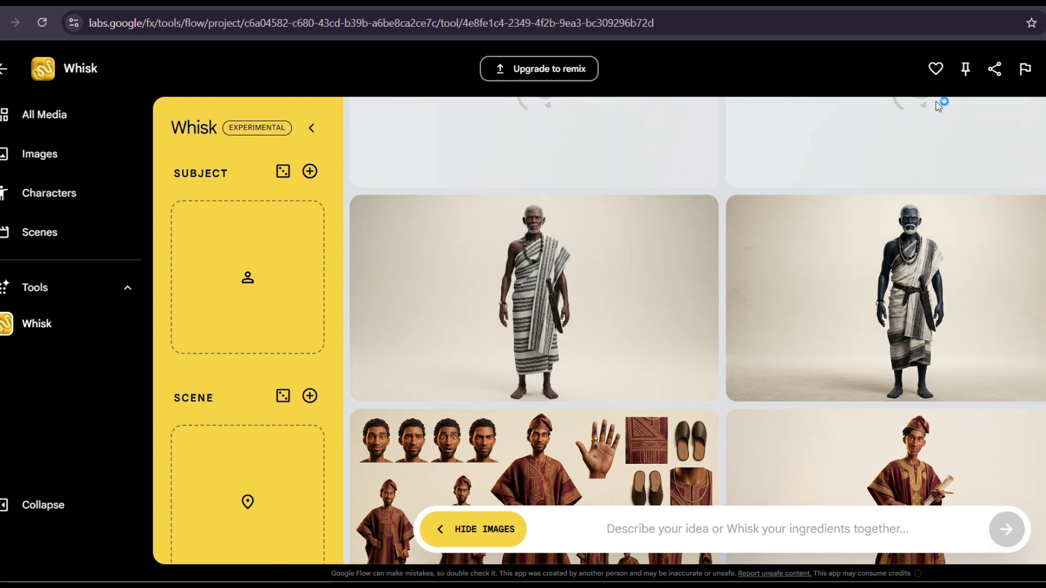
scroll(815, 189, "down", 7)
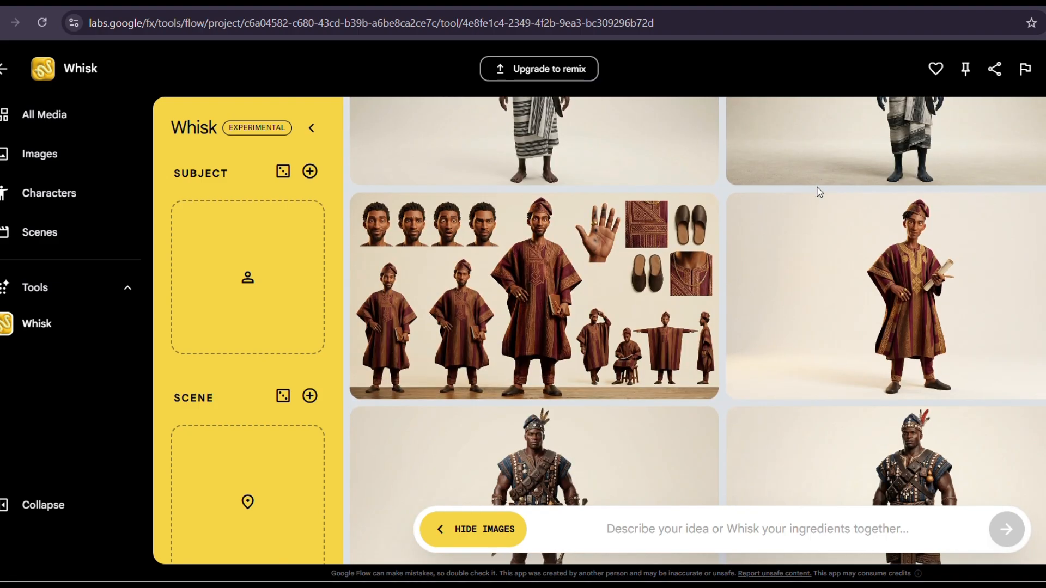
scroll(741, 282, "up", 5)
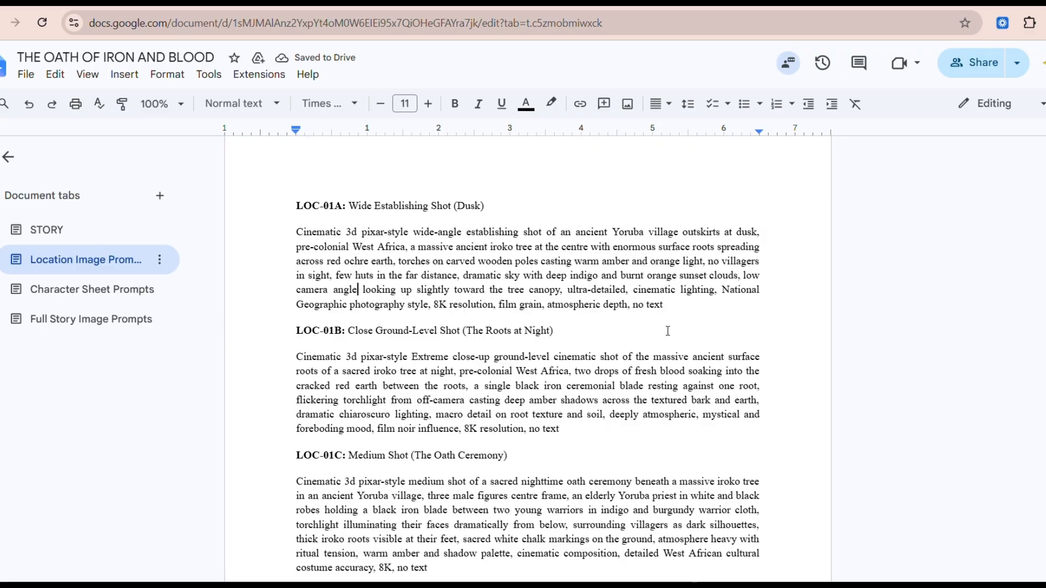
Copy the LOC-01A Wide Establishing Shot (Dusk) prompt from the Google Docs document into Whisk and generate the images.
left_click(831, 586)
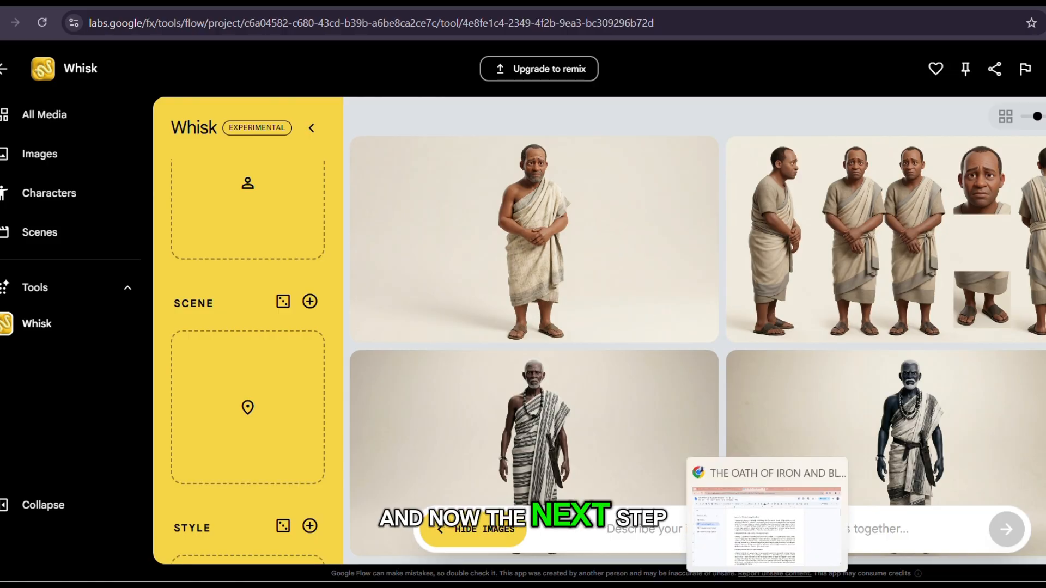
left_click(767, 586)
left_click_drag(666, 305, 269, 234)
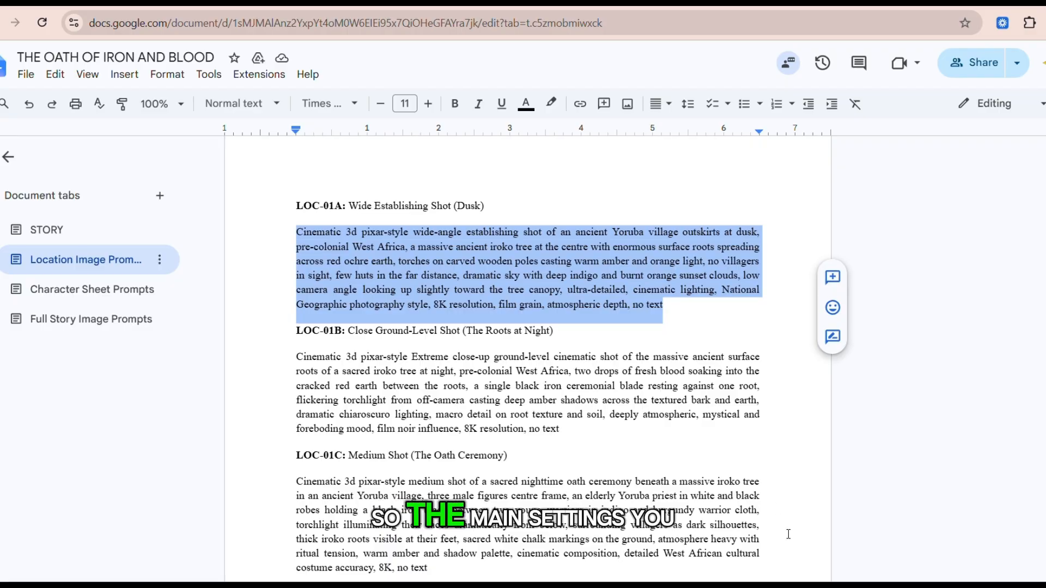
left_click(831, 586)
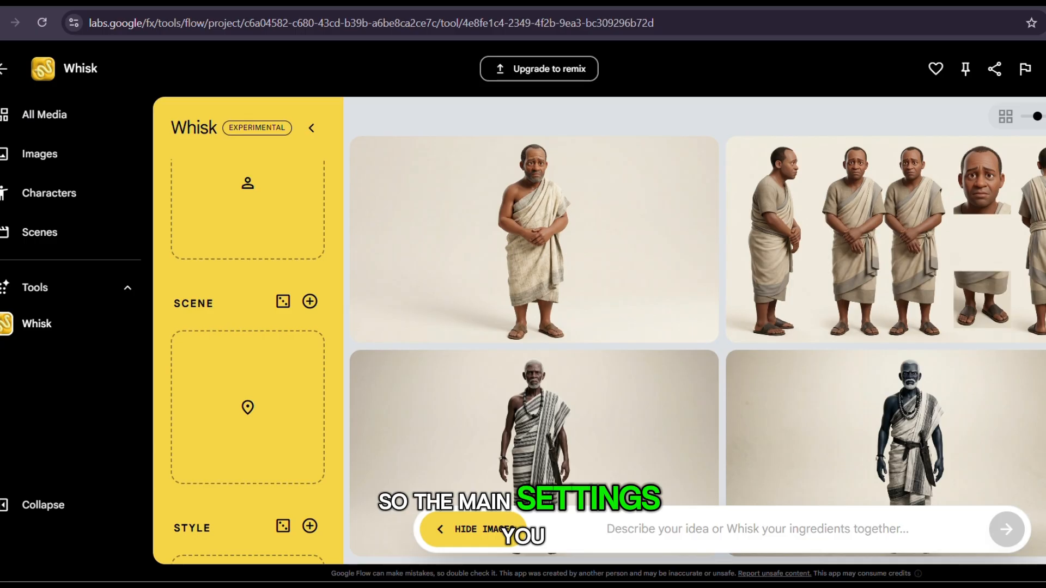
left_click(556, 524)
key("ctrl+v")
key("Return")
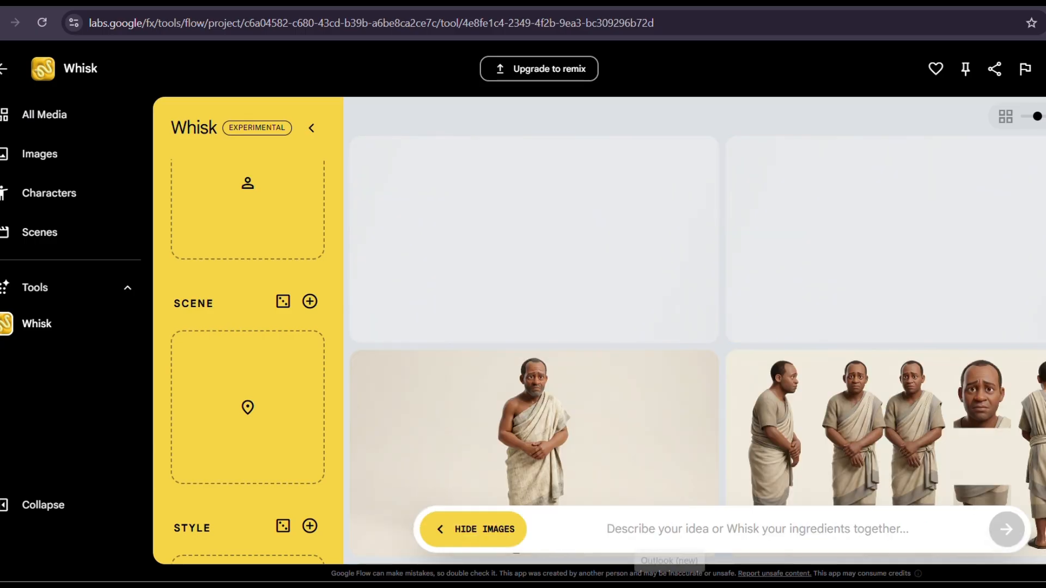
In the Google Docs document, add a comma after "pixar-style" in the LOC-01B prompt.
left_click(768, 512)
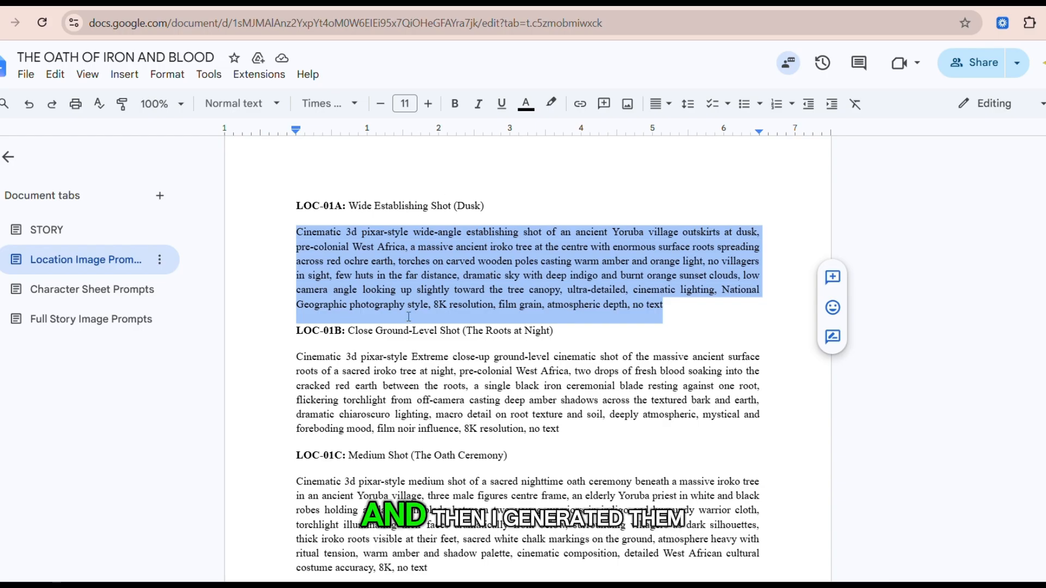
left_click(433, 371)
type(",")
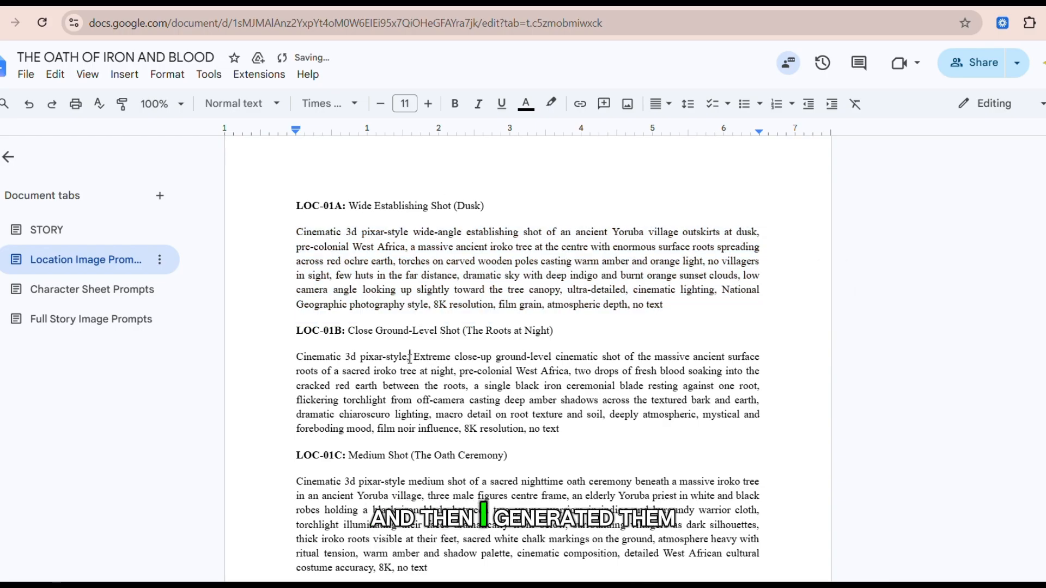
Copy the LOC-01B Close Ground-Level Shot (The Roots at Night) prompt and return to Whisk.
scroll(410, 359, "down", 1)
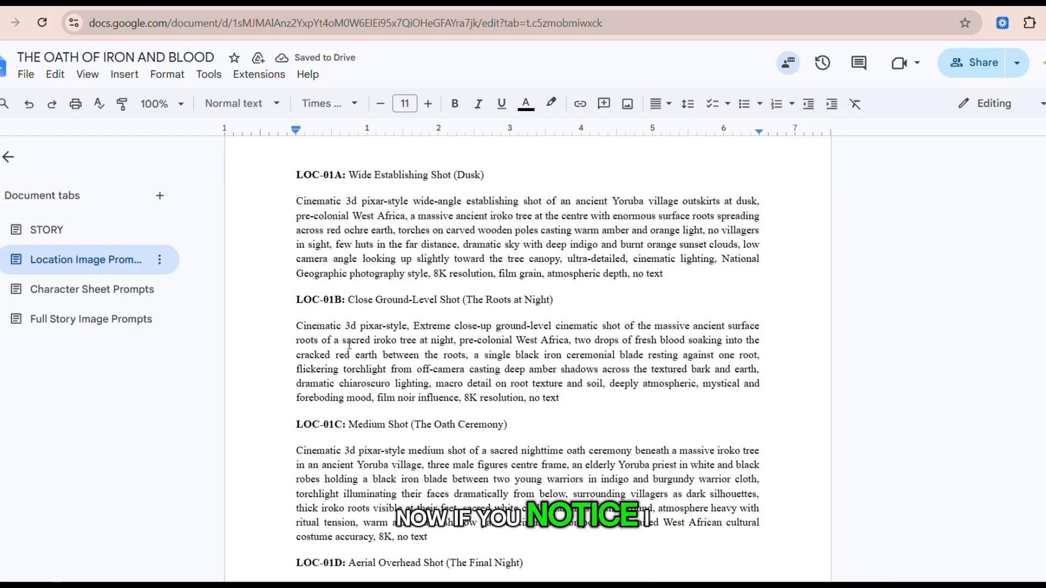
left_click_drag(297, 325, 575, 396)
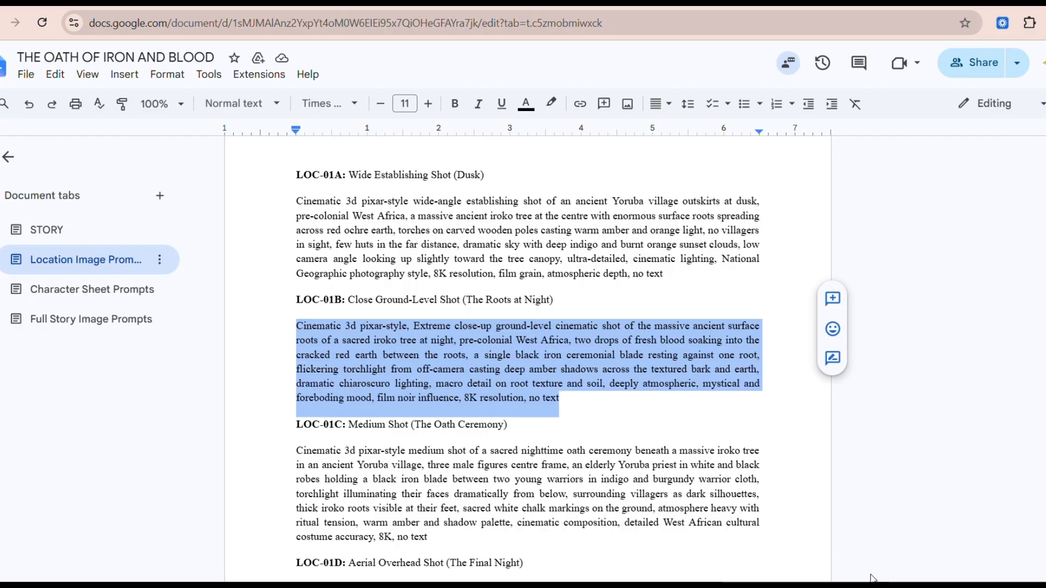
mouse_move(833, 586)
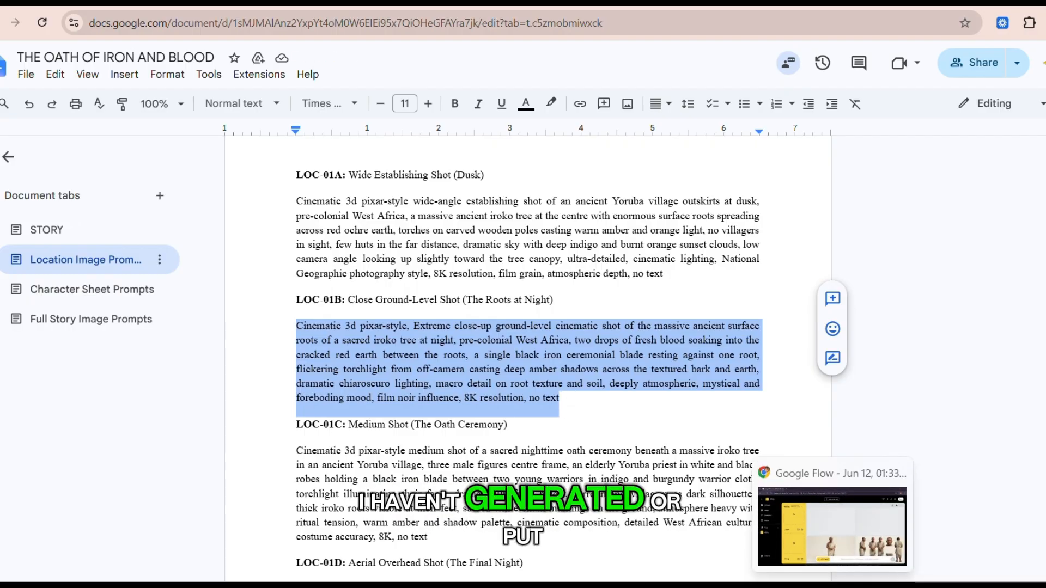
left_click(833, 586)
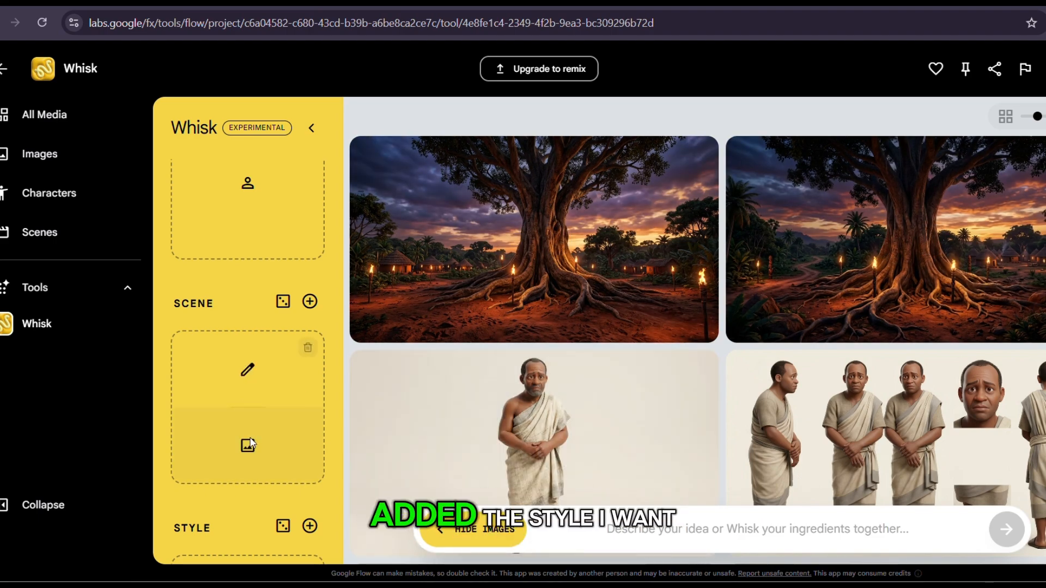
Add the ancient Yoruba village outskirts image as the scene reference and generate images from the pasted LOC-01B prompt.
left_click(250, 440)
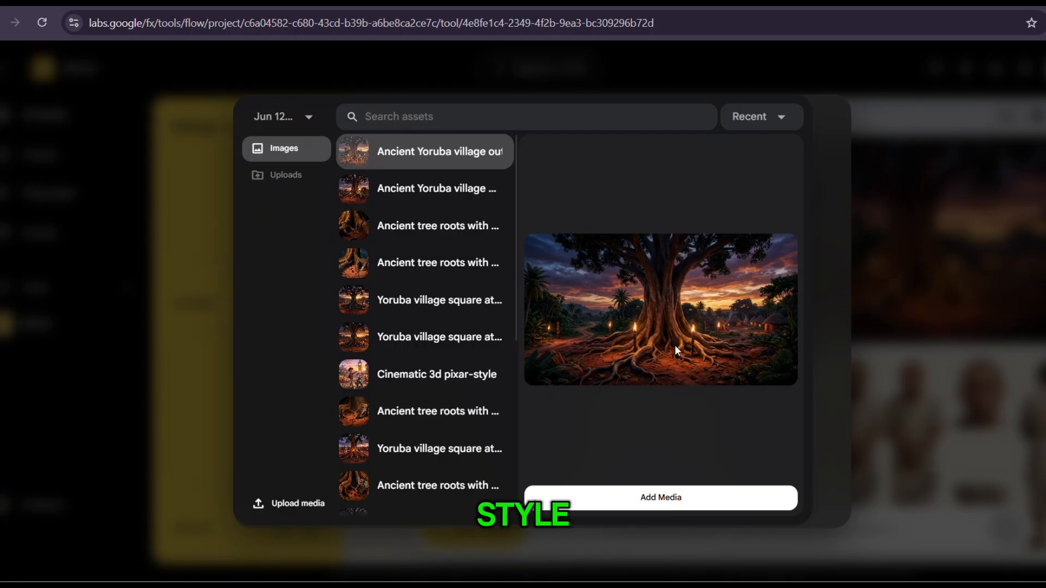
left_click(672, 499)
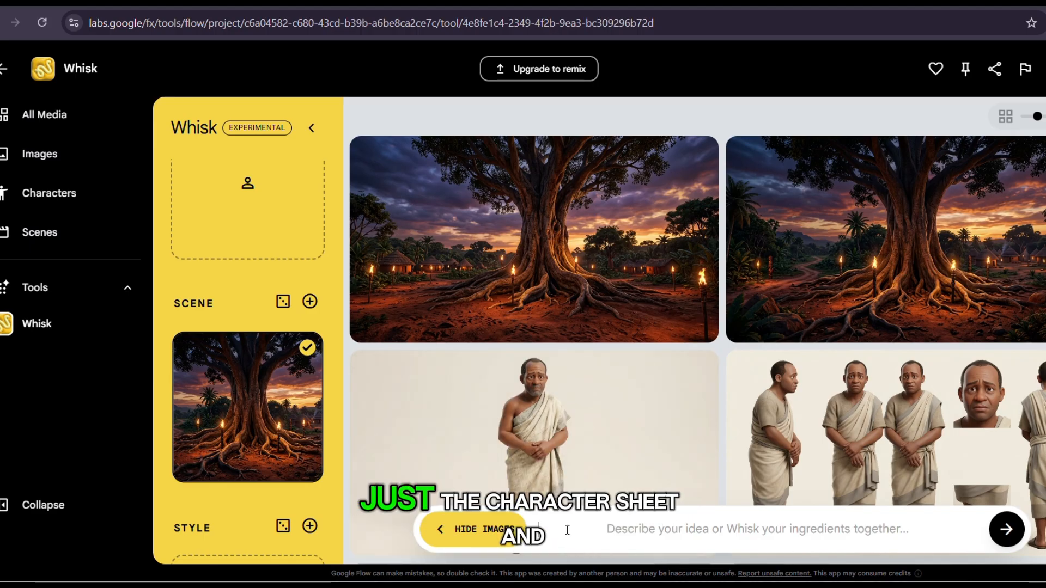
key("ctrl+v")
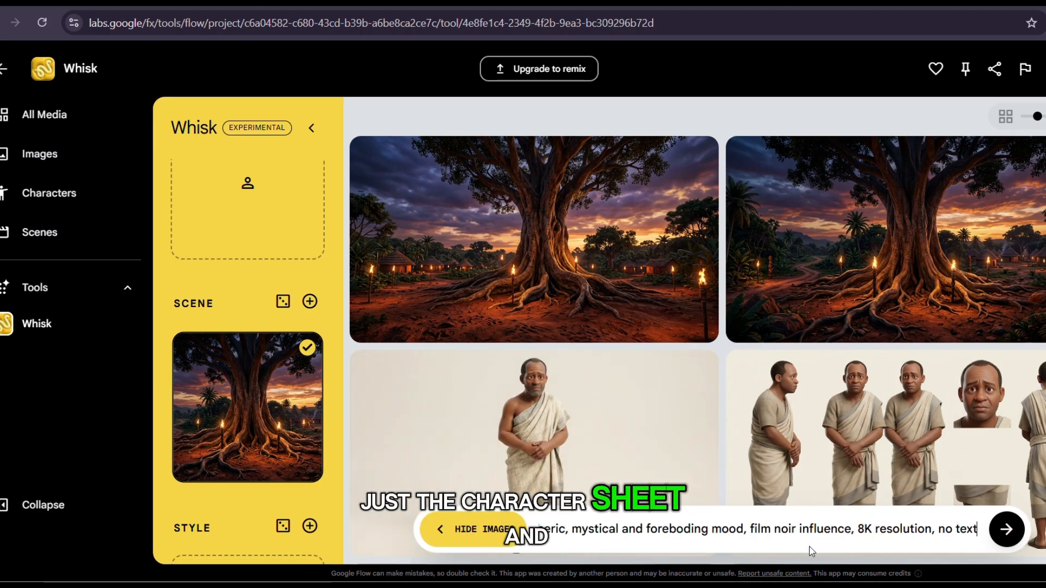
left_click(1007, 533)
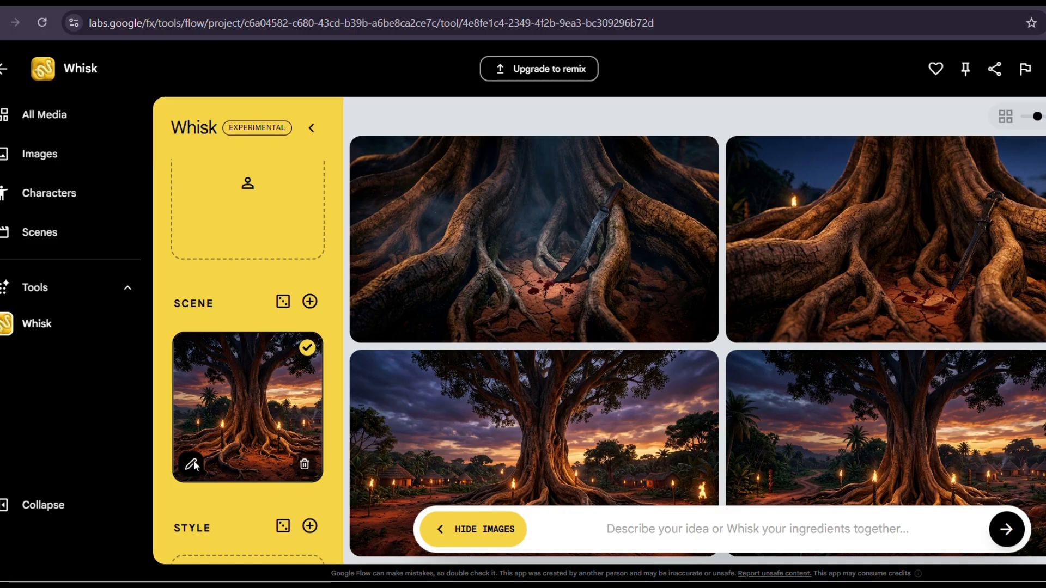
Open the scene reference for refining to view its image description, and close it.
left_click(192, 464)
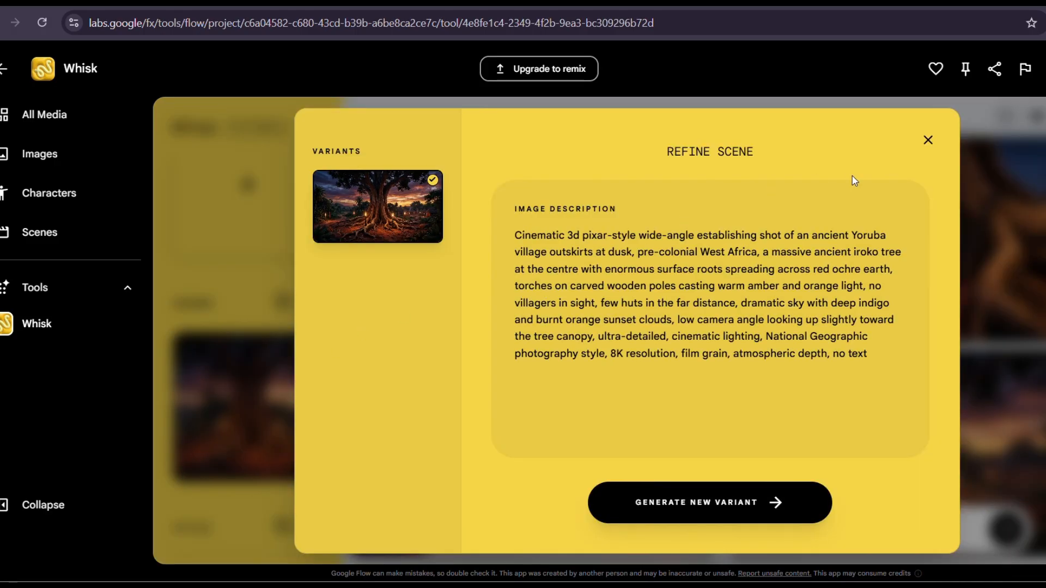
left_click(929, 141)
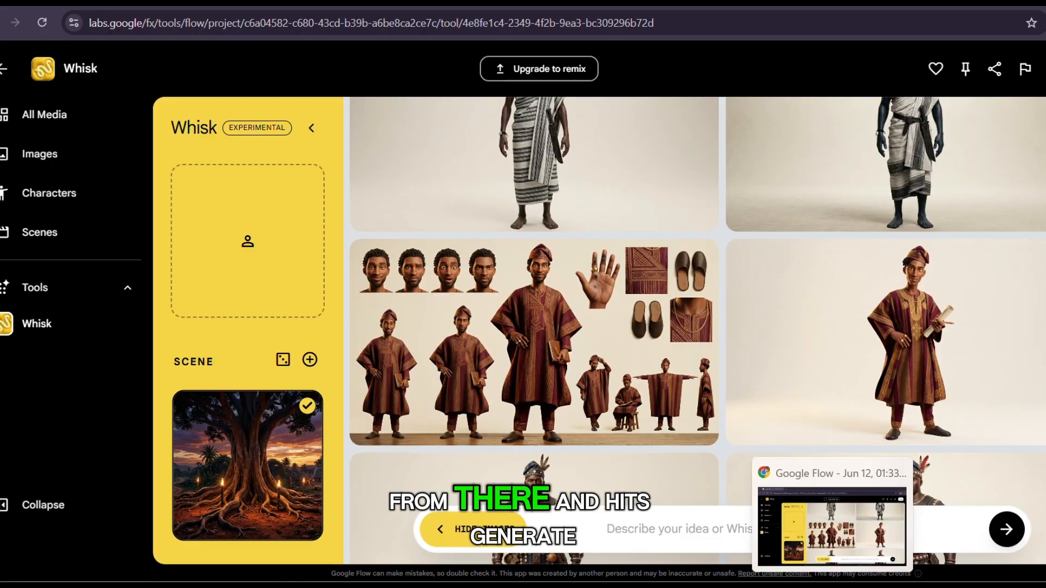
Review the generated character and location images in the Whisk results.
scroll(641, 282, "up", 15)
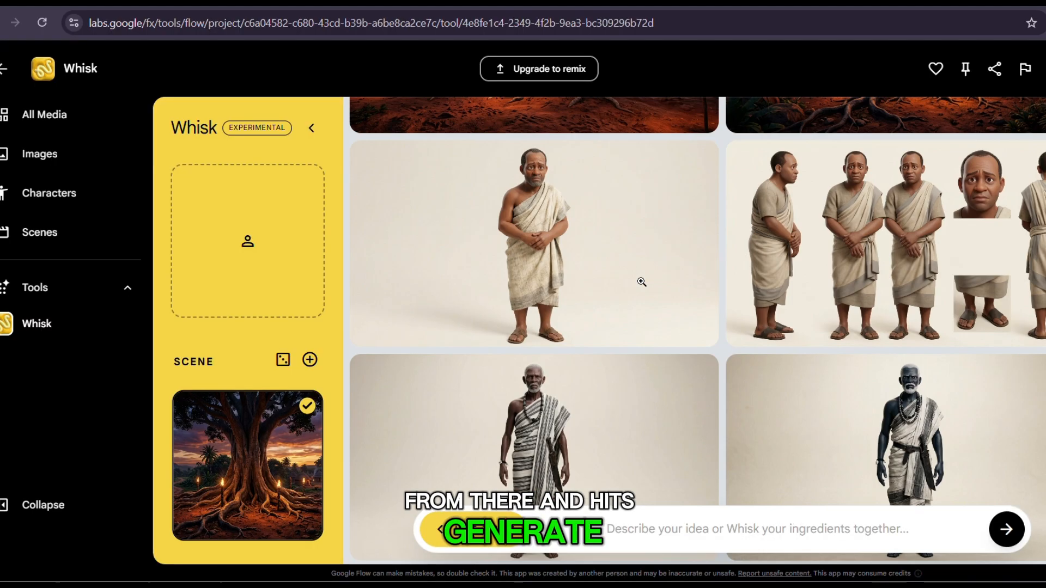
scroll(641, 281, "up", 1)
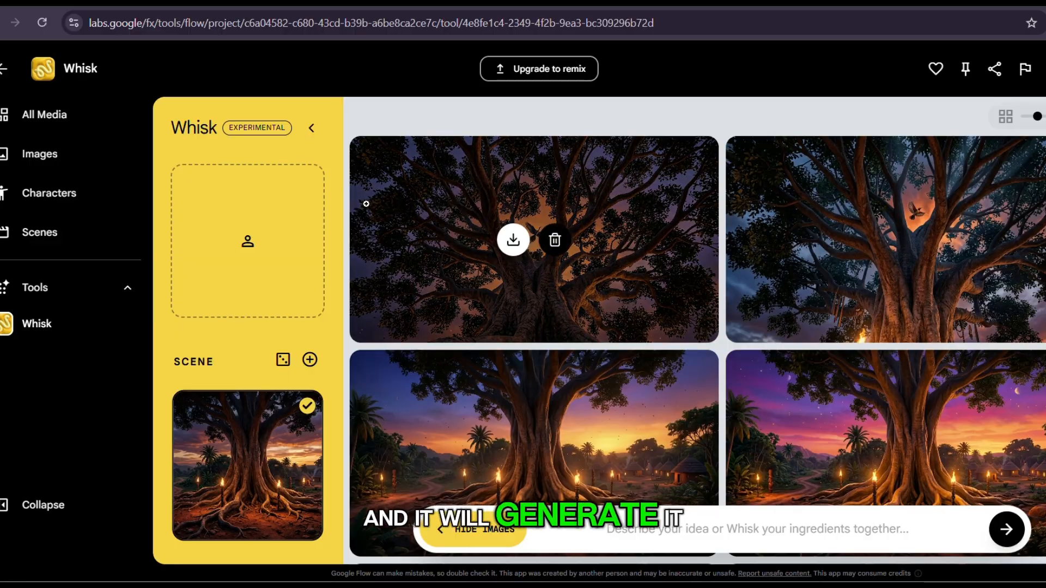
scroll(642, 385, "down", 5)
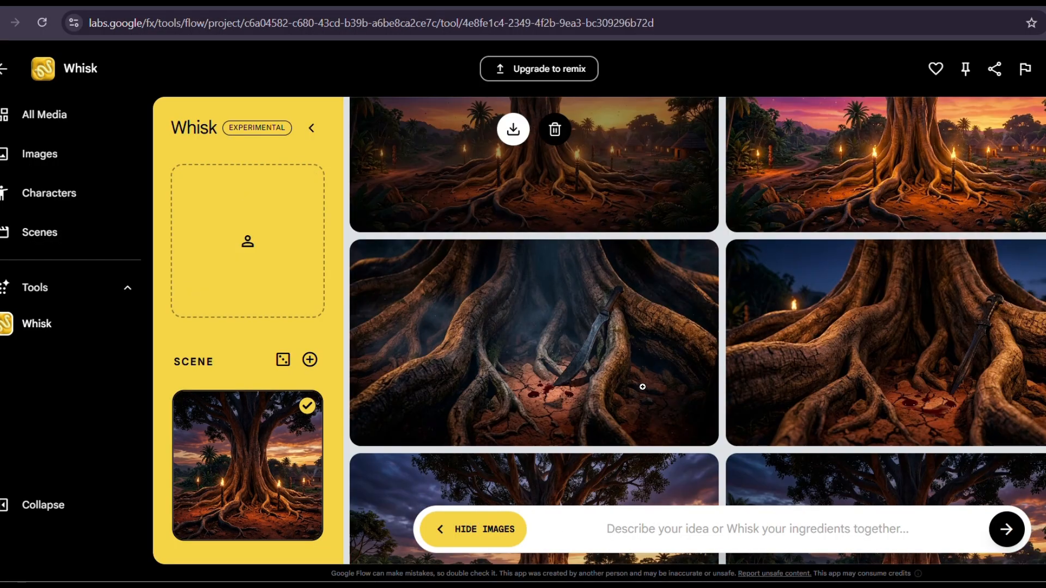
scroll(642, 387, "up", 5)
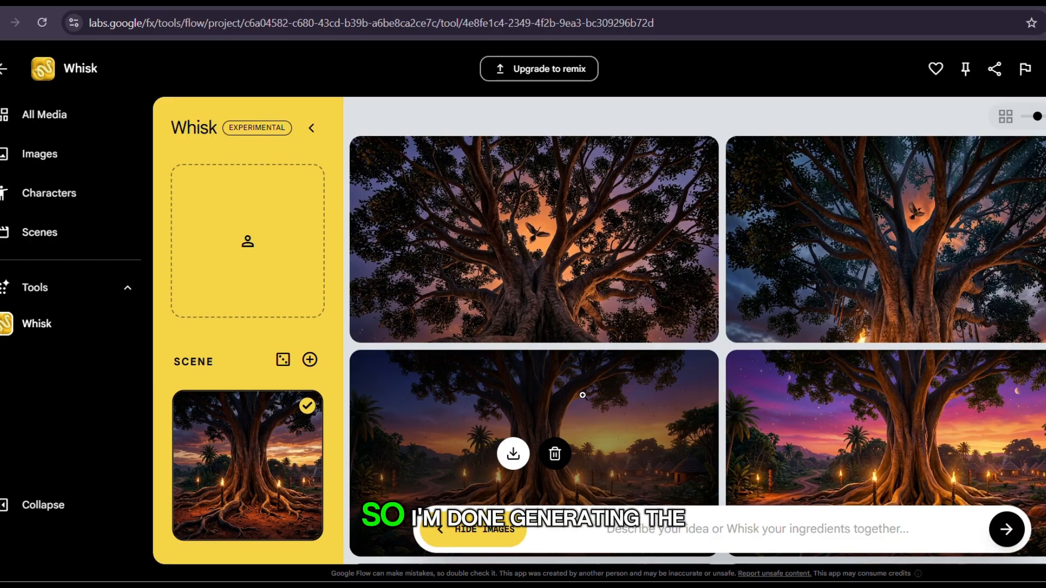
scroll(840, 402, "down", 3)
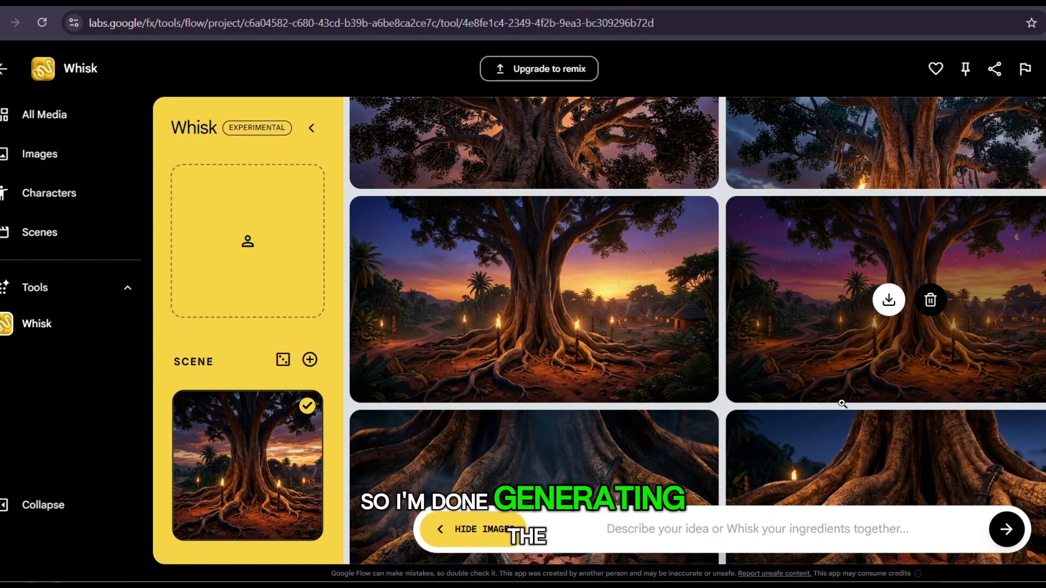
scroll(842, 404, "down", 8)
scroll(842, 403, "up", 4)
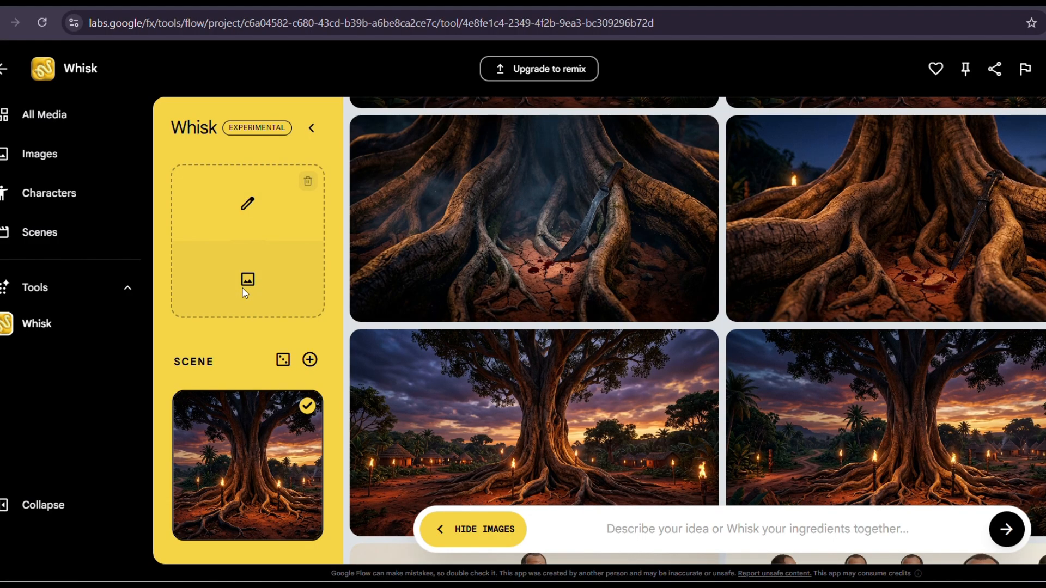
Preview the trader and warrior images, and add the West African male trader holding a scroll as the first subject reference.
left_click(244, 289)
scroll(398, 327, "down", 5)
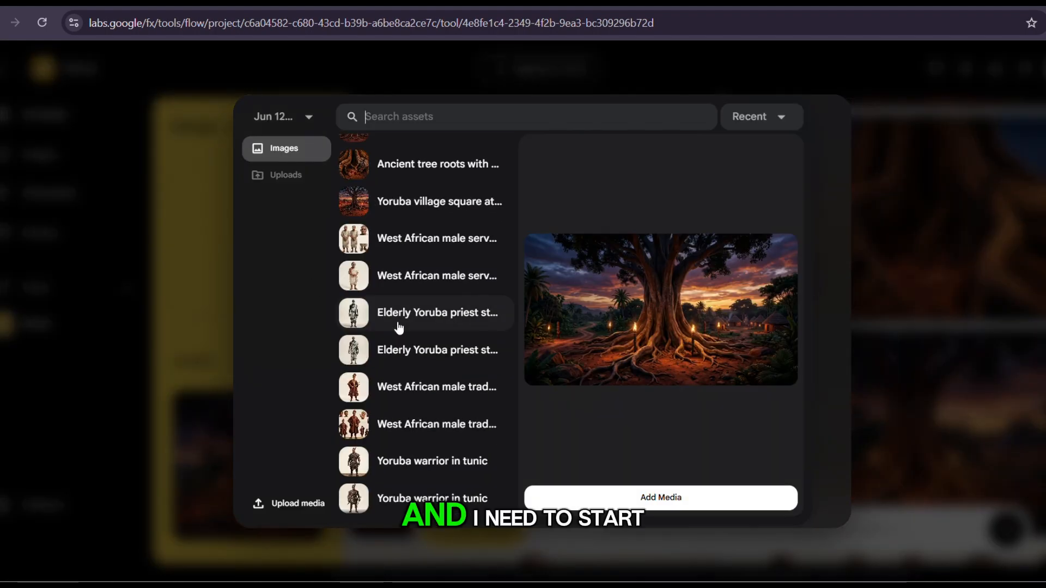
left_click(391, 394)
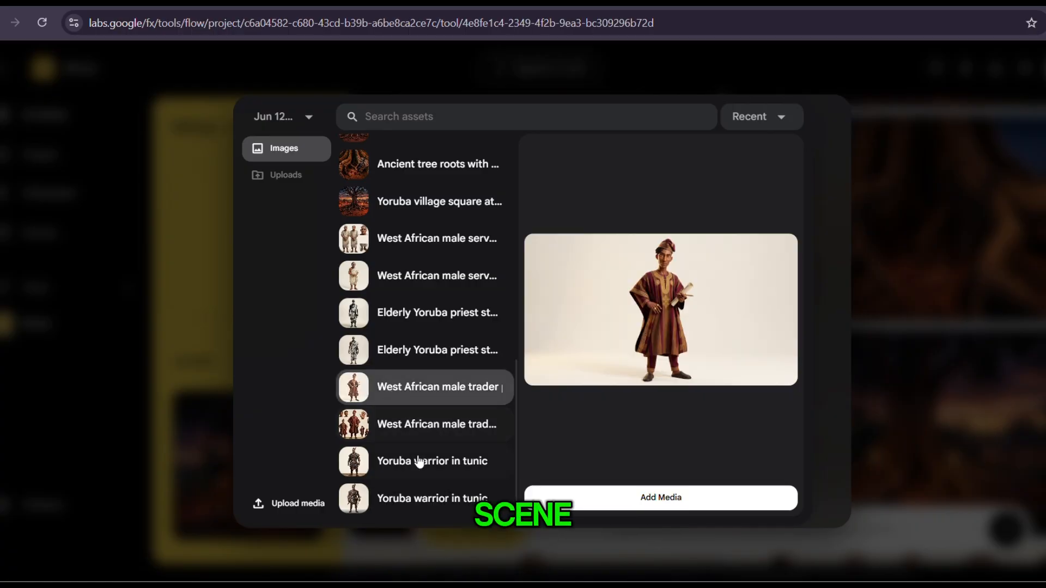
left_click(393, 506)
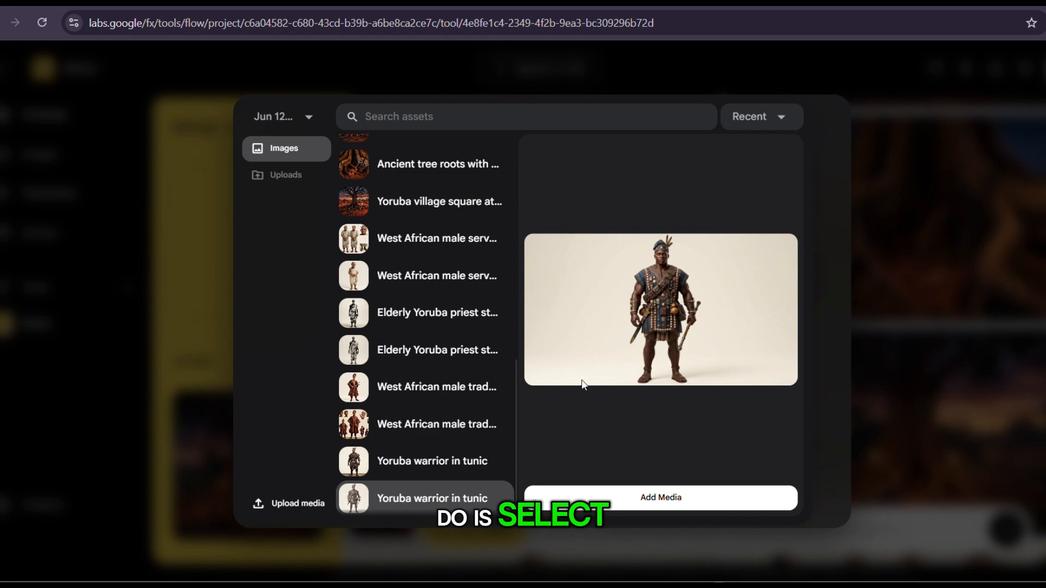
left_click(390, 395)
left_click(662, 507)
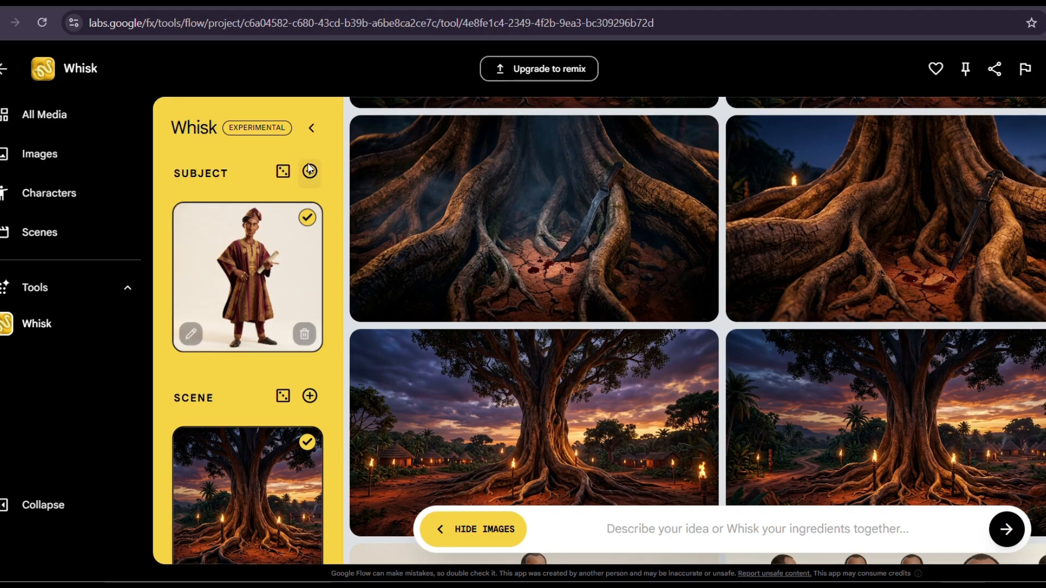
Create a second subject slot and add the elderly Yoruba priest image with the striped full-length wrap to it.
left_click(310, 172)
mouse_move(259, 418)
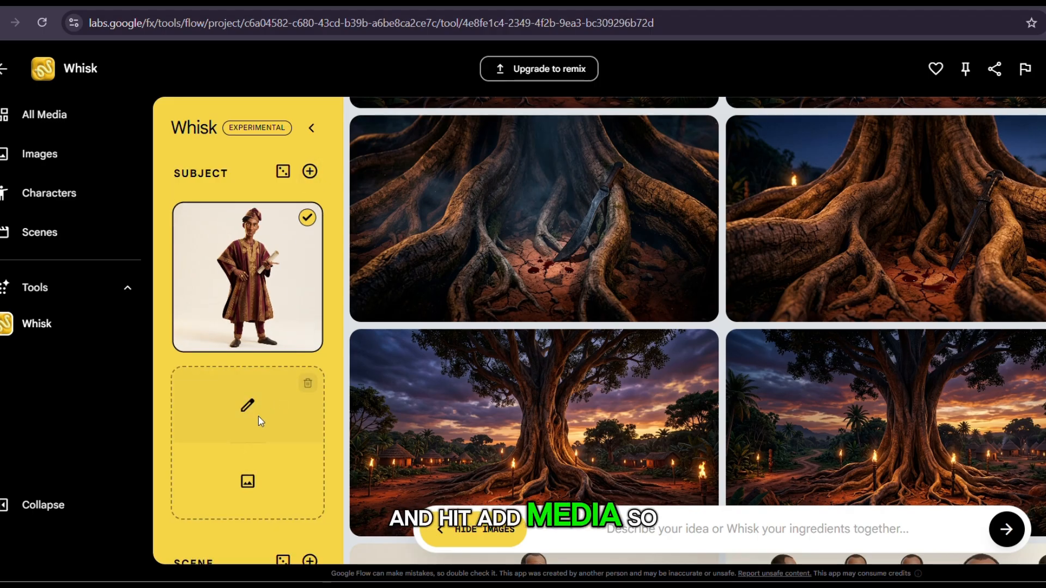
left_click(247, 482)
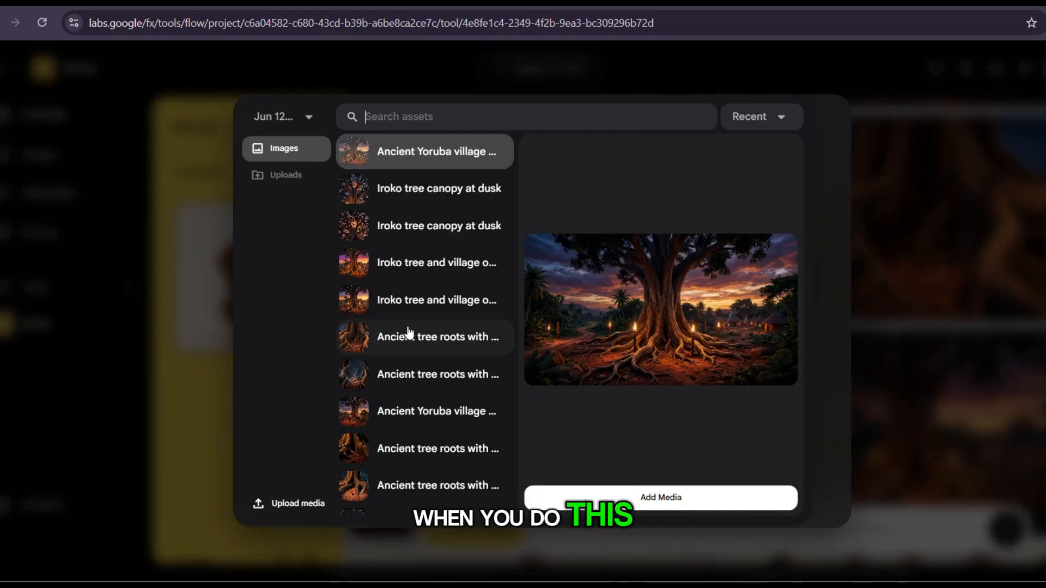
scroll(409, 333, "down", 1)
scroll(409, 334, "down", 5)
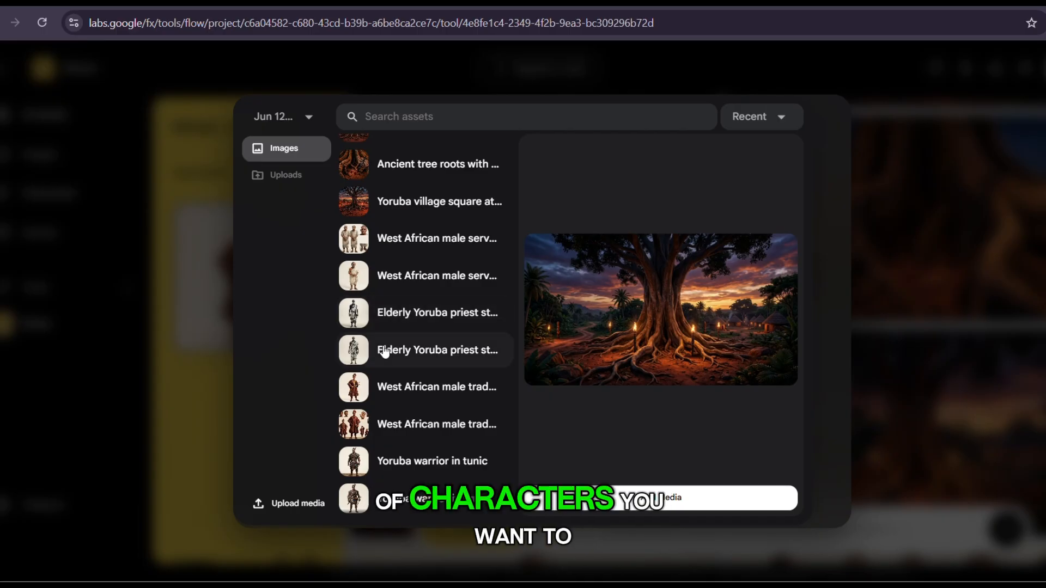
left_click(374, 315)
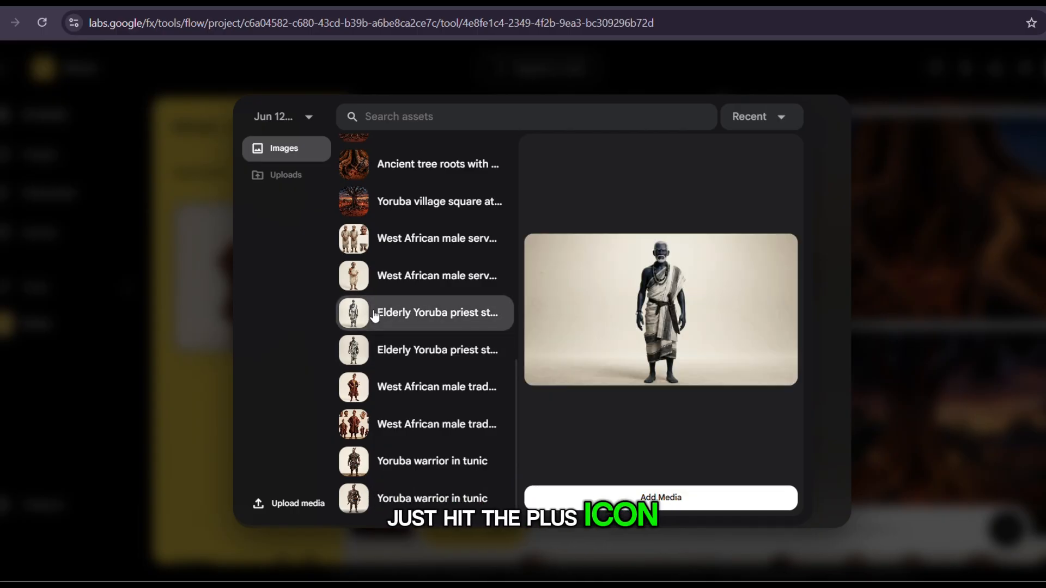
left_click(390, 351)
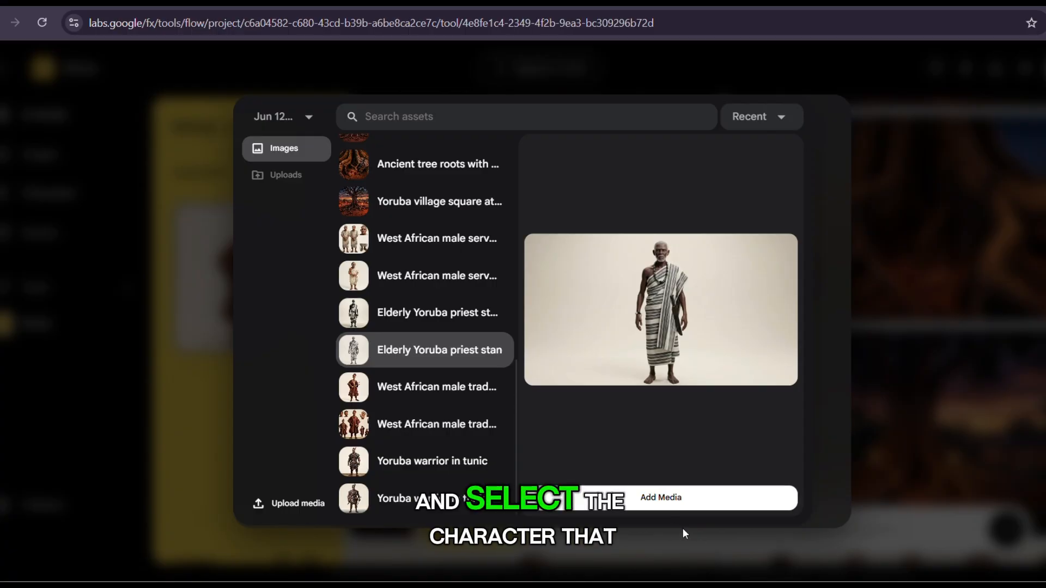
left_click(668, 497)
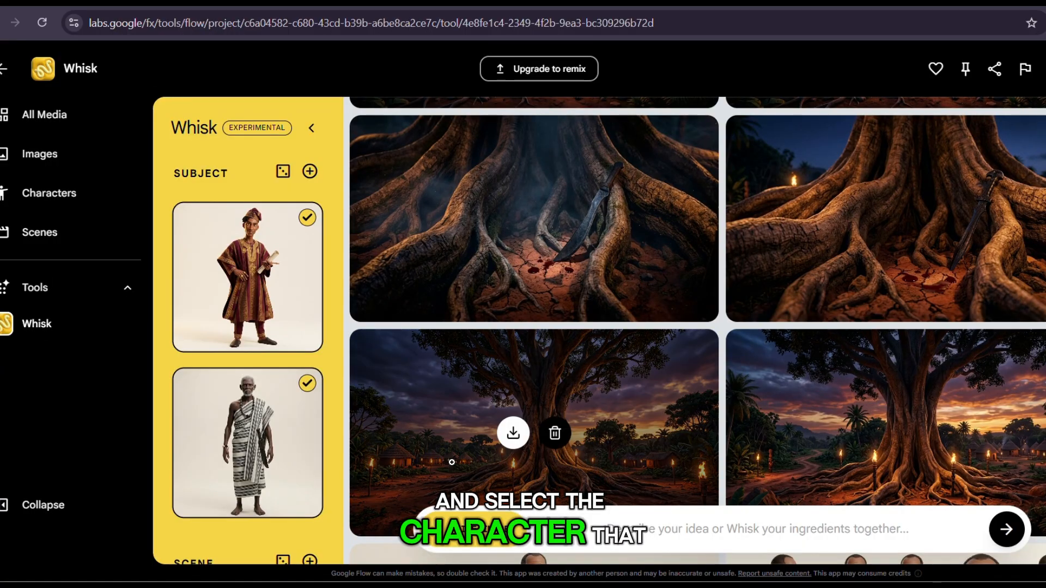
Create a third subject slot and add the Yoruba warrior in tunic image with the wooden floor to it.
left_click(310, 172)
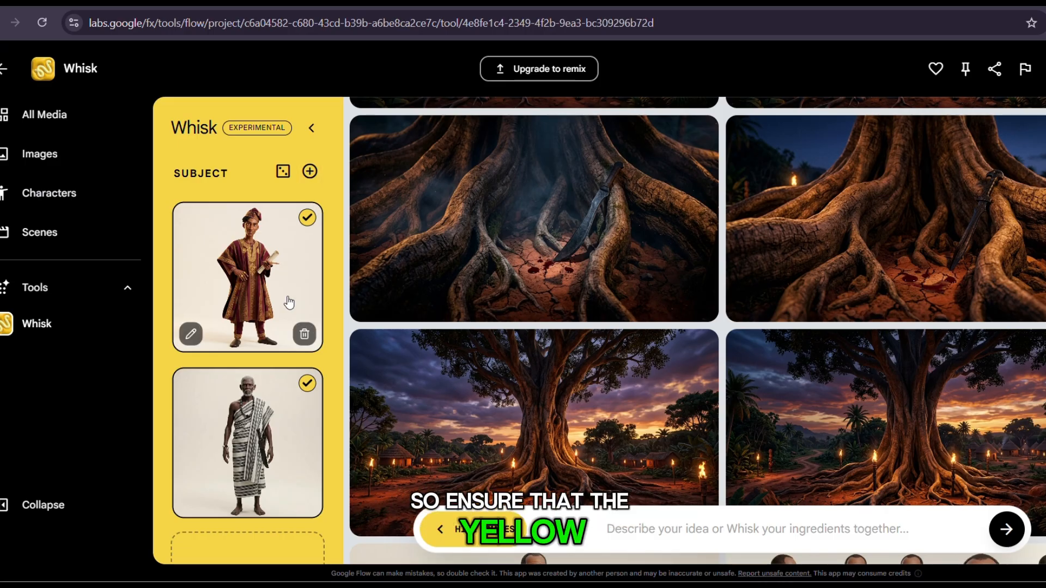
scroll(287, 301, "down", 5)
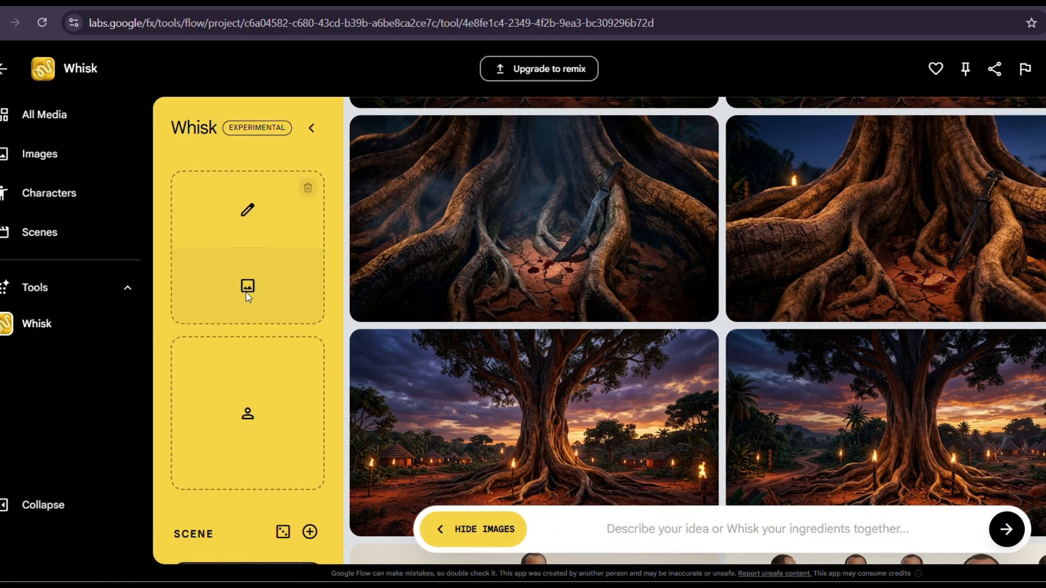
left_click(248, 296)
scroll(451, 345, "down", 10)
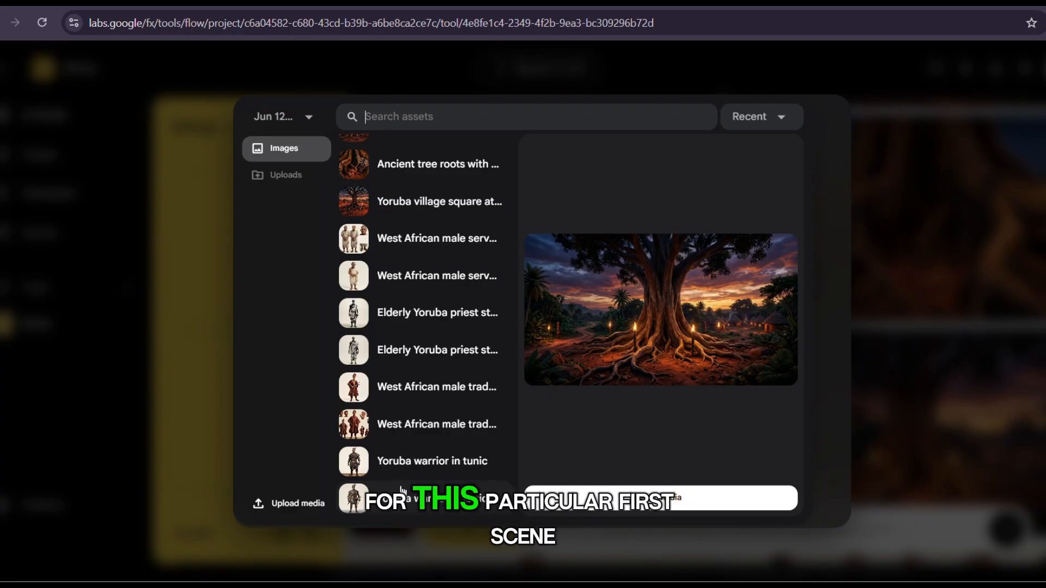
left_click(394, 461)
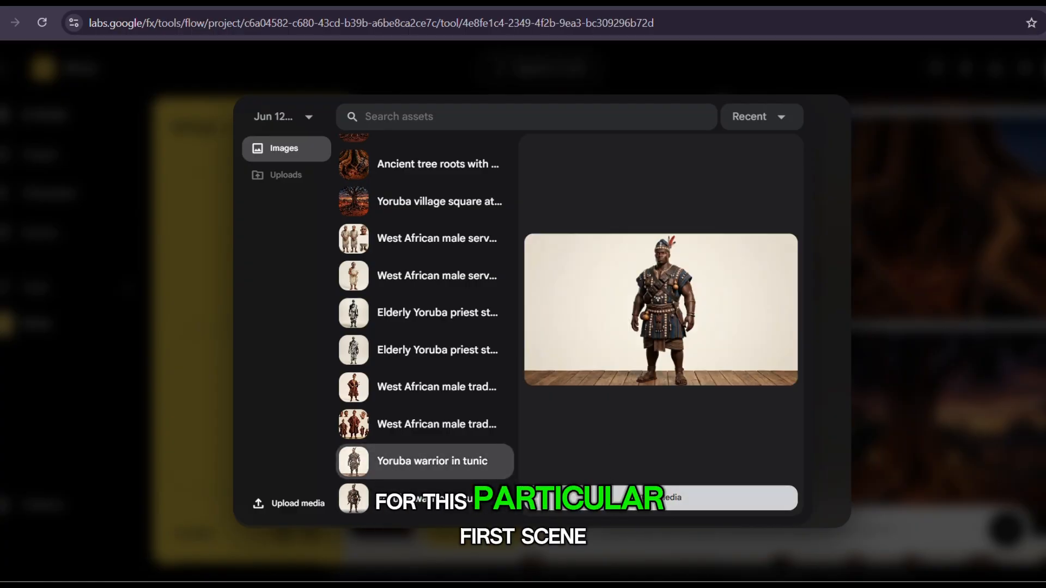
left_click(661, 498)
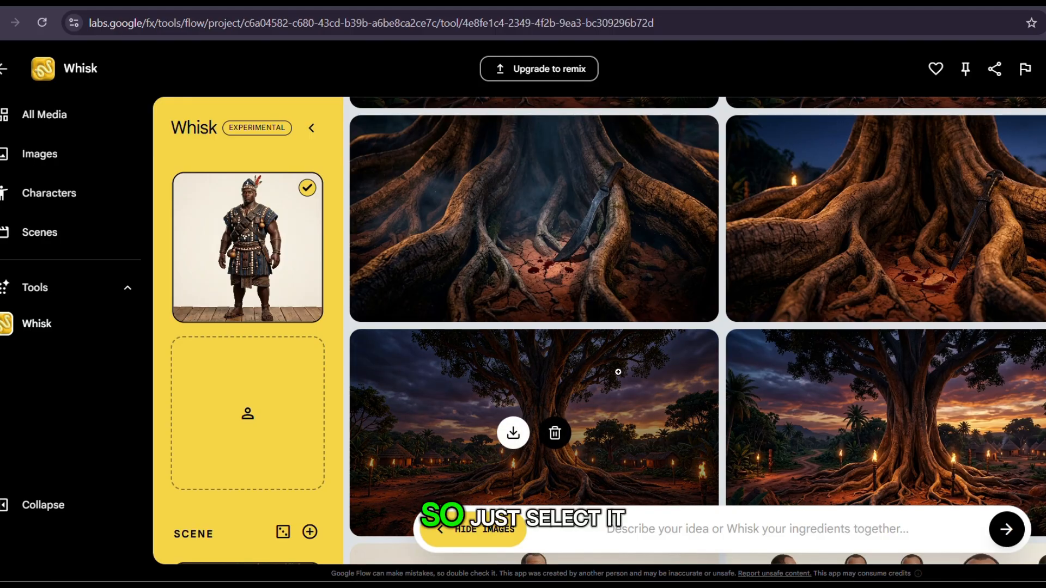
scroll(275, 342, "up", 5)
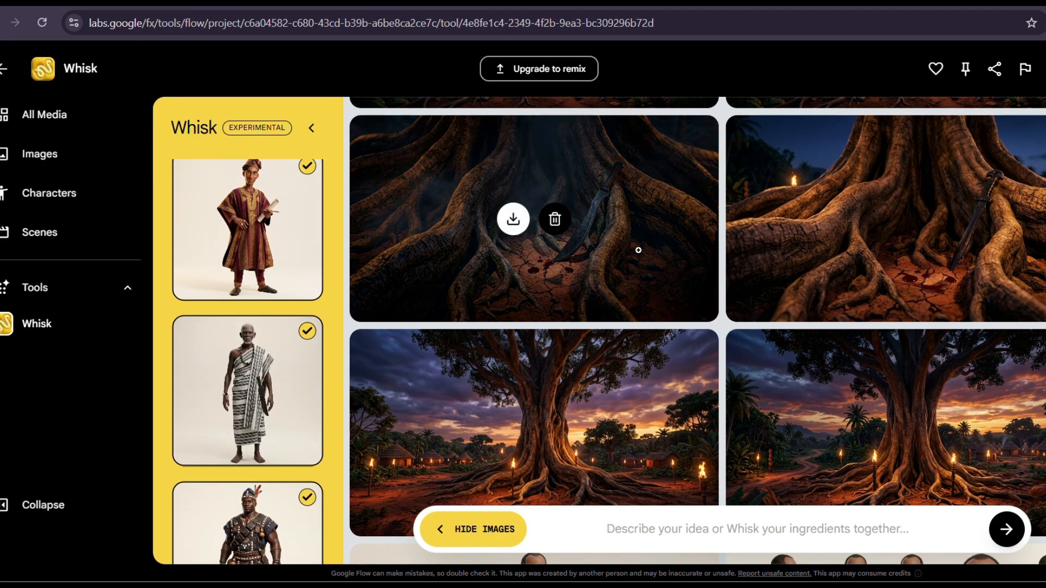
scroll(638, 250, "down", 2)
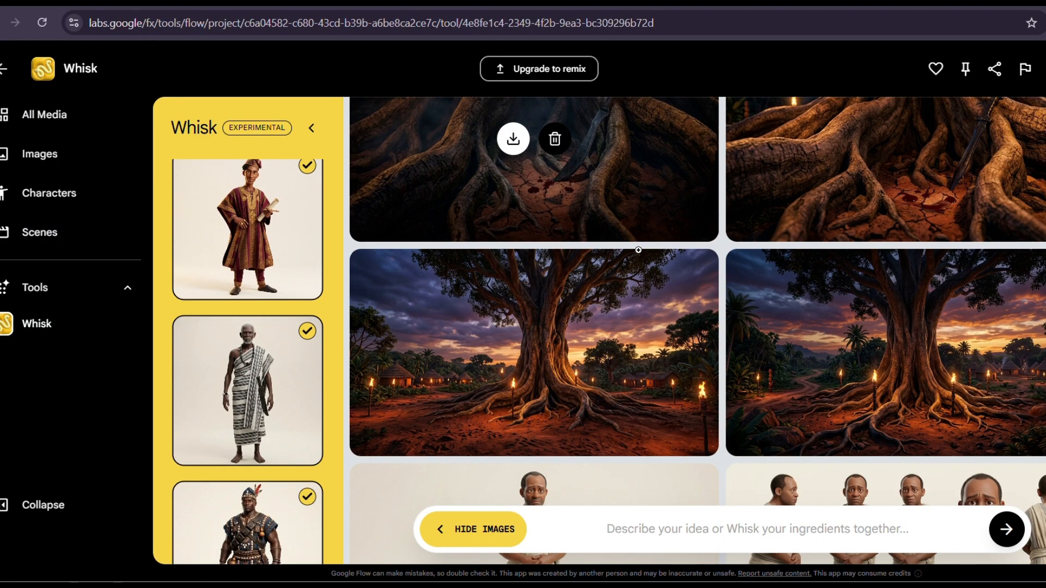
scroll(626, 284, "down", 5)
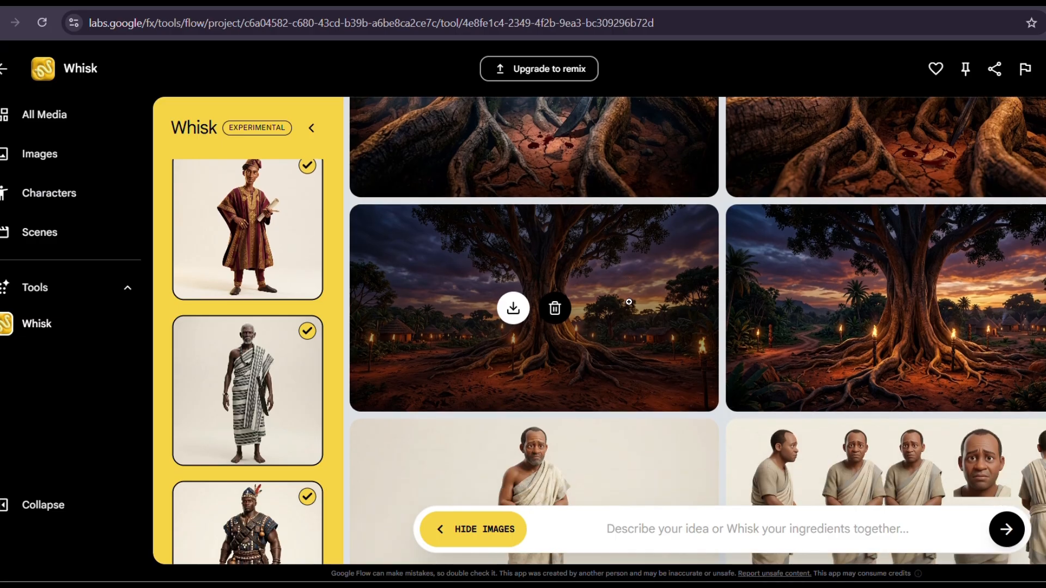
scroll(630, 316, "up", 1)
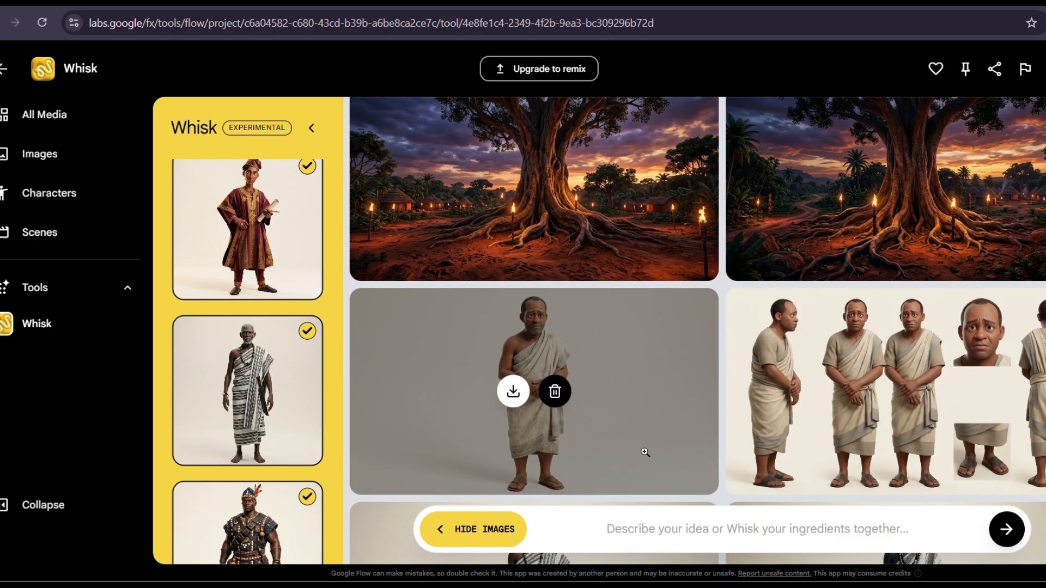
left_click_drag(523, 457, 286, 417)
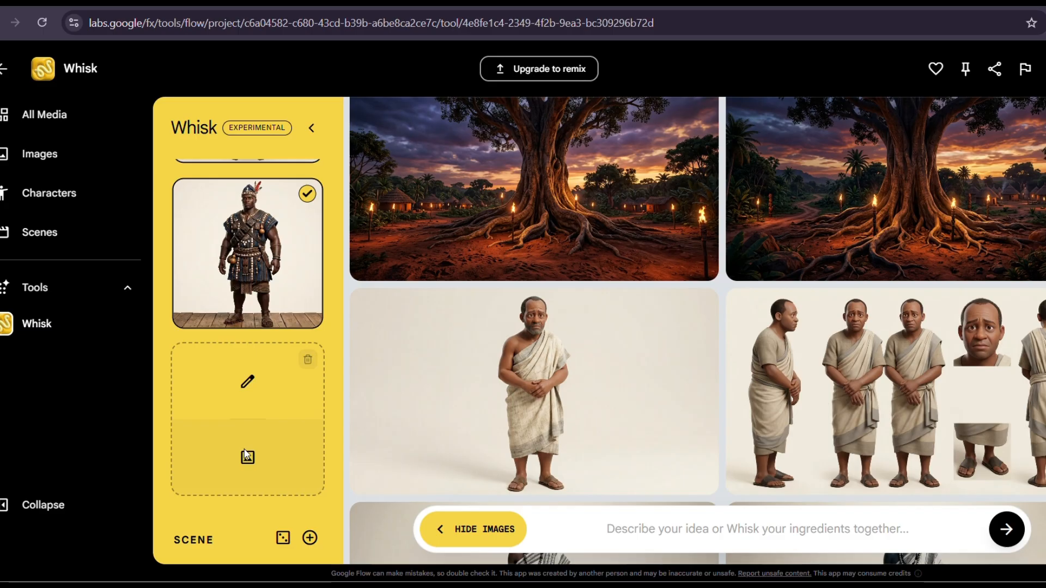
left_click(247, 455)
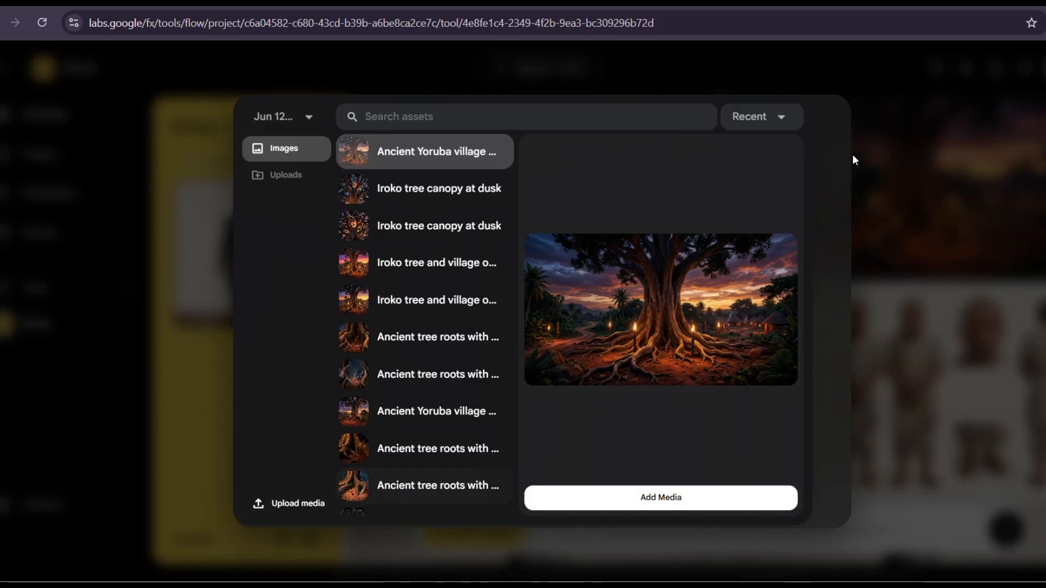
left_click(891, 115)
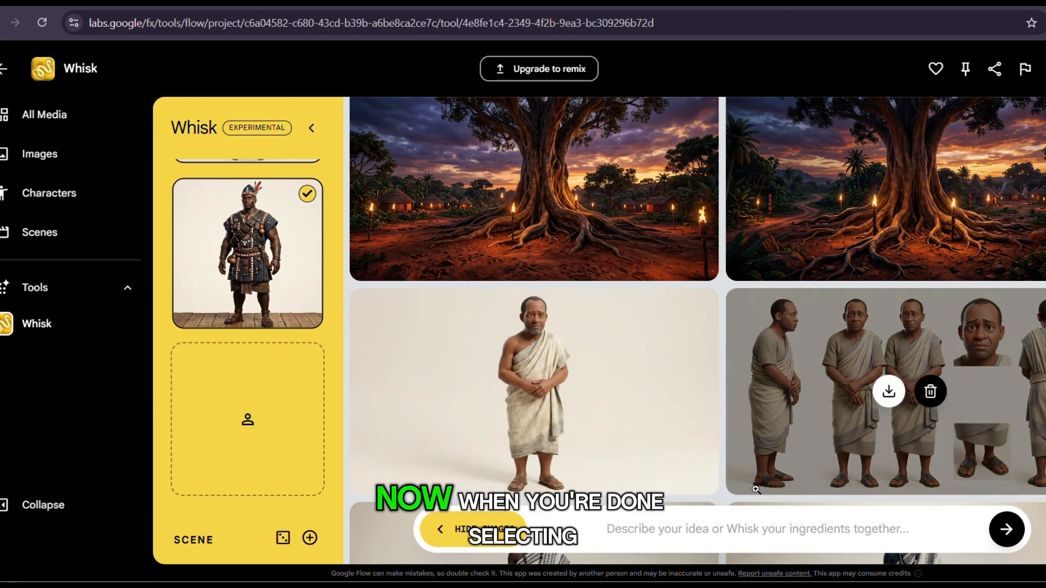
Paste the scene prompt with sacred white chalk ritual markings, check the subject and scene references, and generate the images.
scroll(762, 381, "up", 3)
scroll(762, 173, "up", 1)
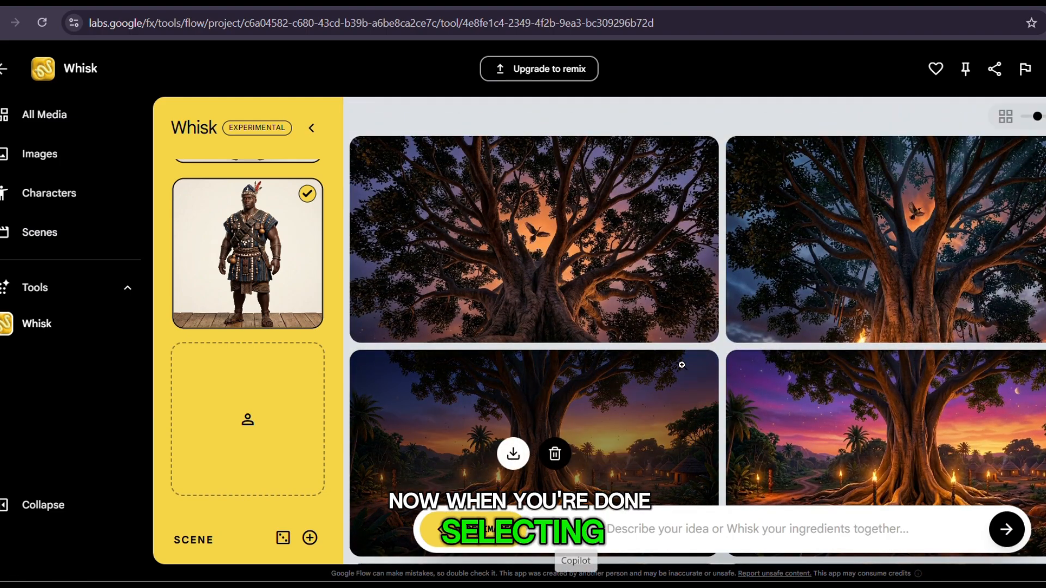
scroll(682, 364, "down", 3)
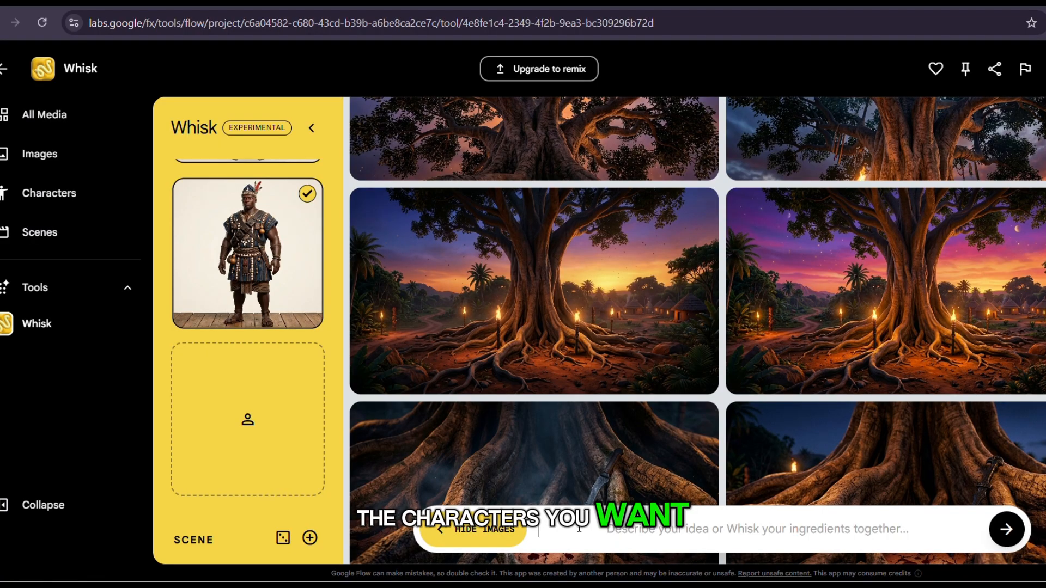
key("ctrl+v")
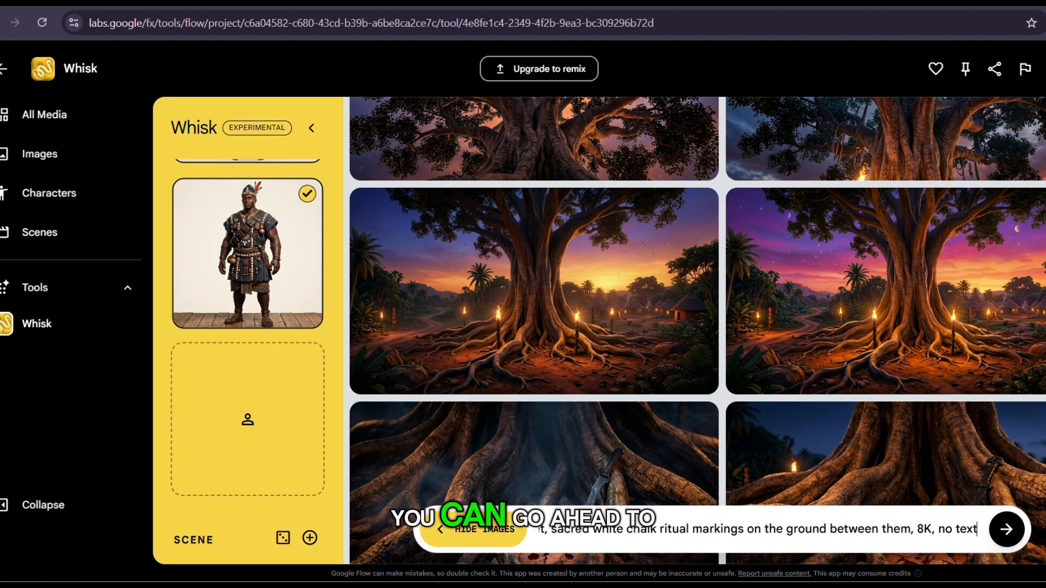
scroll(269, 256, "up", 5)
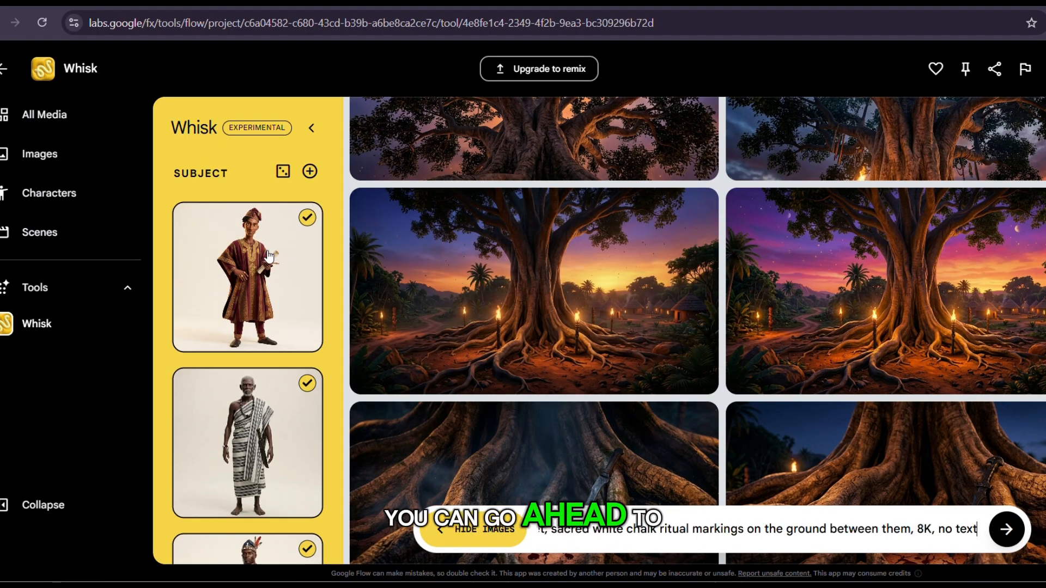
scroll(268, 256, "down", 10)
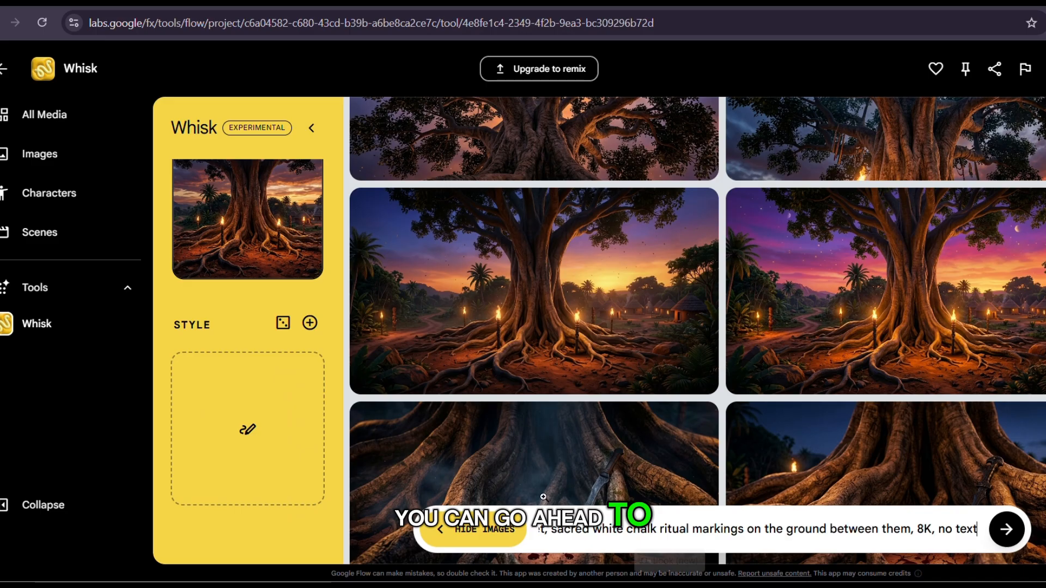
scroll(254, 228, "up", 5)
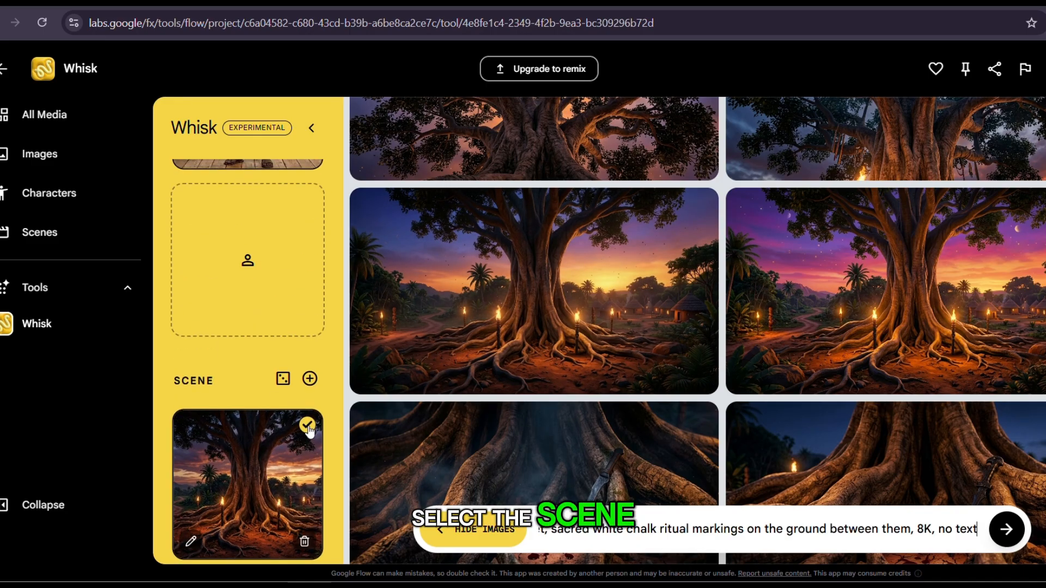
scroll(296, 246, "up", 8)
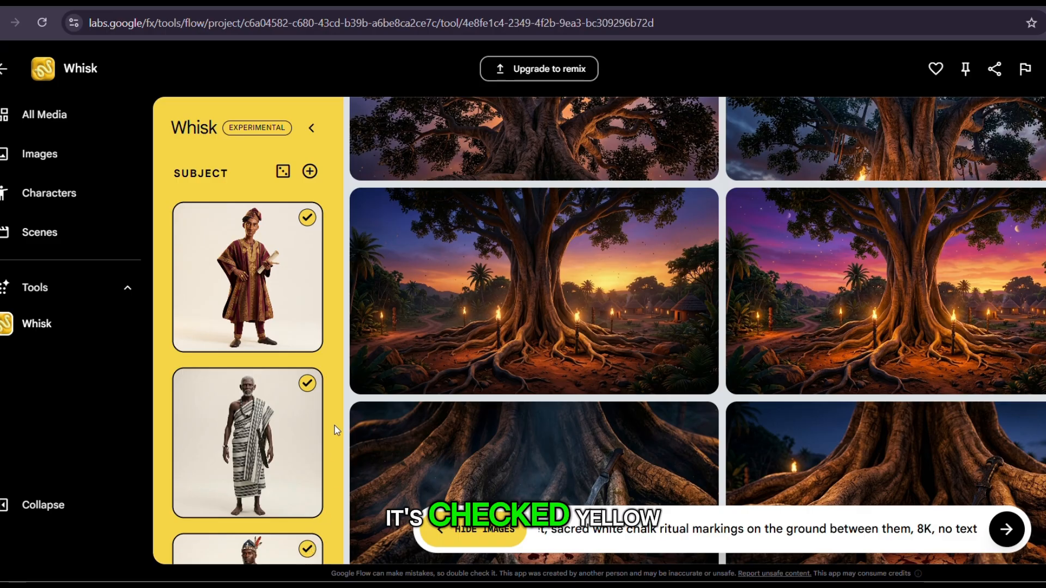
left_click(1014, 539)
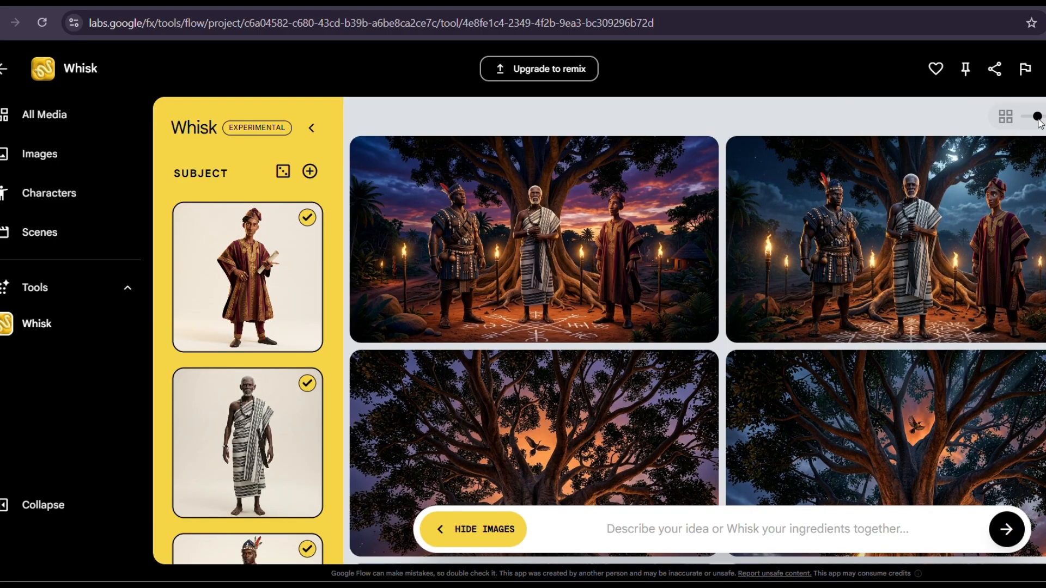
Enlarge the generated images of the three men beneath the tree for inspection, and restore the two-column display size.
left_click_drag(1029, 119, 1022, 118)
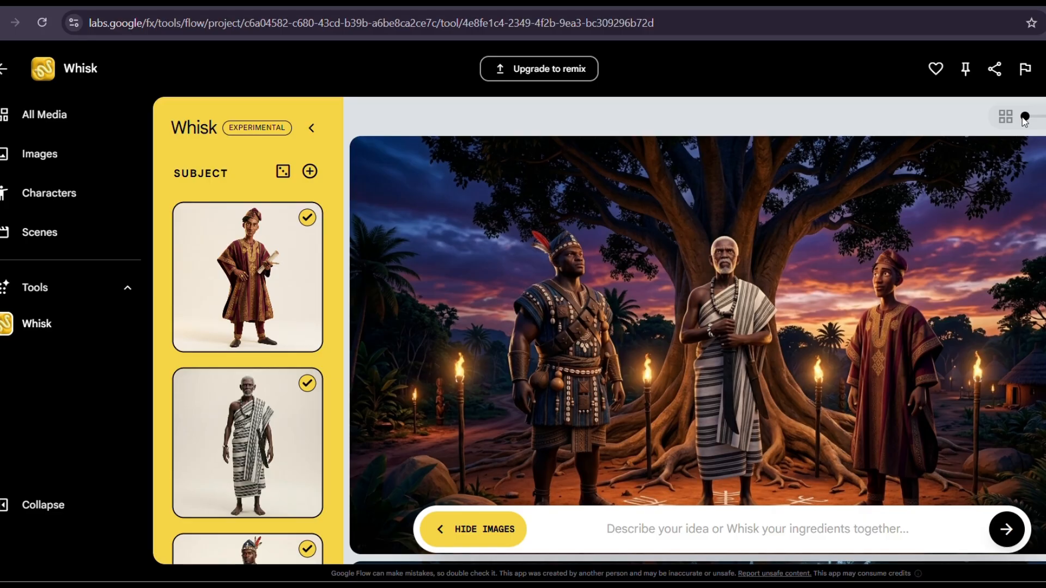
left_click_drag(1024, 119, 1037, 117)
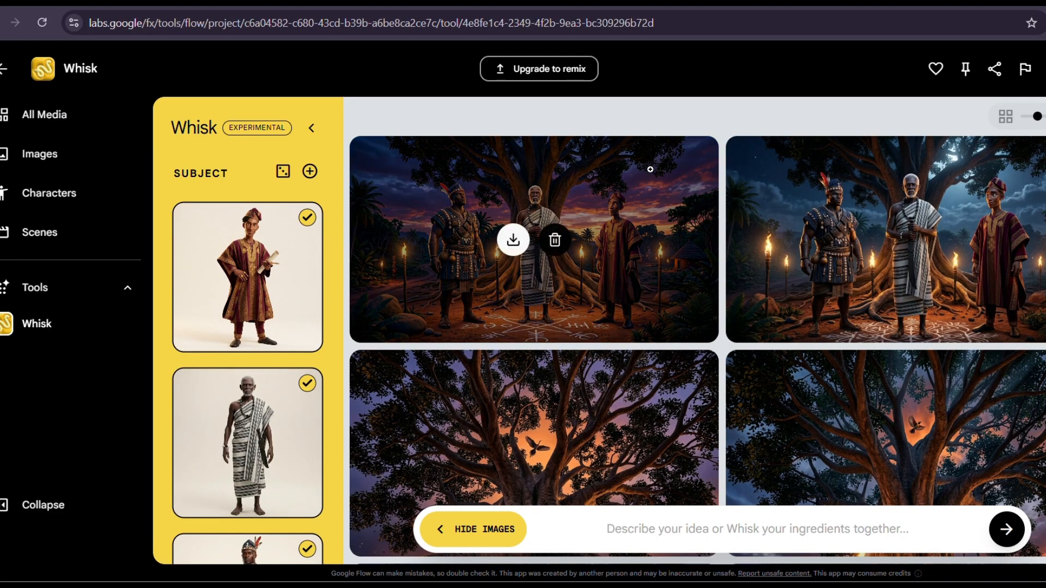
mouse_move(577, 239)
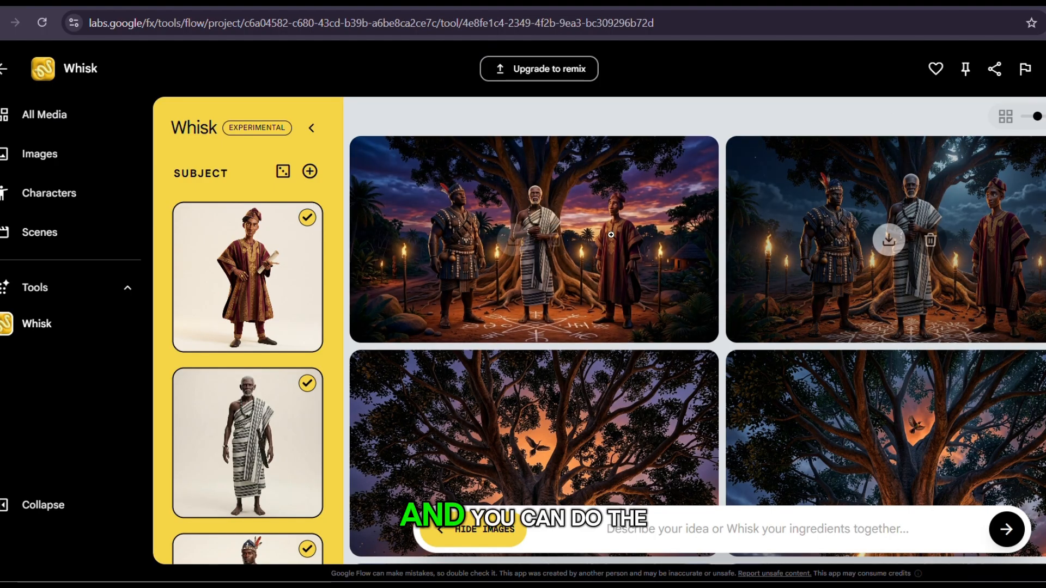
Deselect the trader and warrior subject references so that only the elderly priest is used with the tree scene.
left_click(309, 218)
scroll(305, 380, "down", 3)
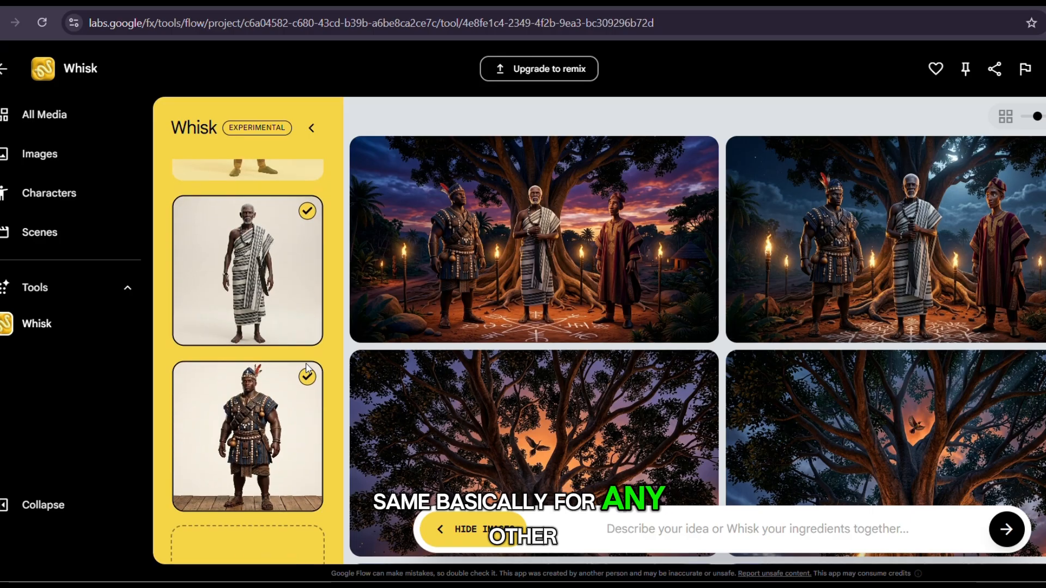
left_click(305, 379)
scroll(303, 381, "down", 5)
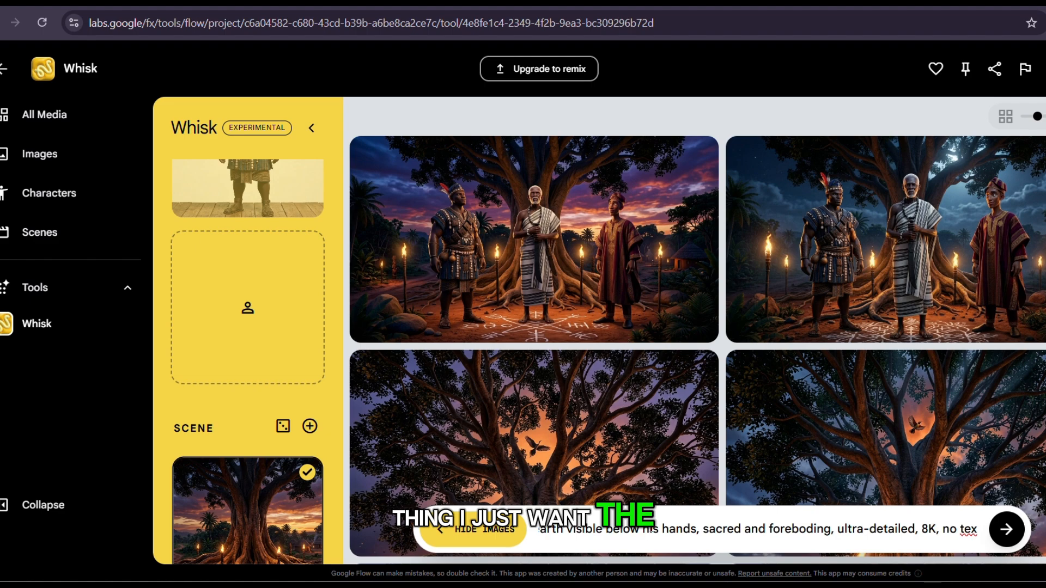
Review the pasted close-up prompt about the old man's blade, working back from its end toward its beginning.
key("Left")
key("Left")
key("Left")
key("Left")
key("Left")
key("Left")
key("Left")
key("Left")
key("Left")
key("Left")
key("Left")
key("Left")
key("Left")
key("Left")
key("Left")
key("Left")
key("Left")
key("Left")
key("Left")
key("Left")
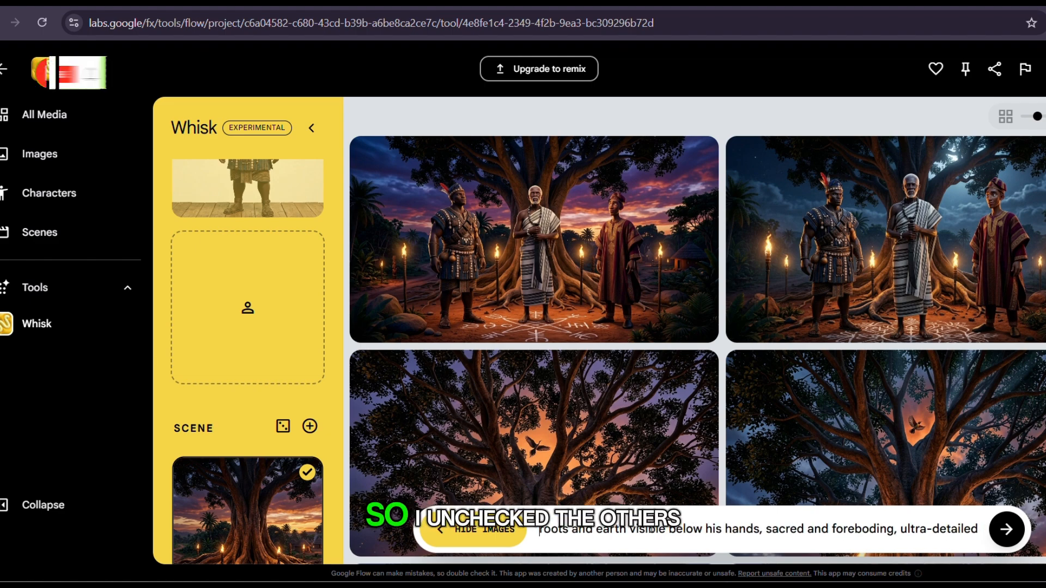
key("Left")
key("Left")
key("Left")
key("Left")
key("Left")
key("Left")
key("Left")
key("Left")
key("Left")
key("Left")
key("Left")
key("Left")
key("Left")
key("Left")
key("Left")
key("Left")
key("Left")
key("Left")
key("Left")
key("Left")
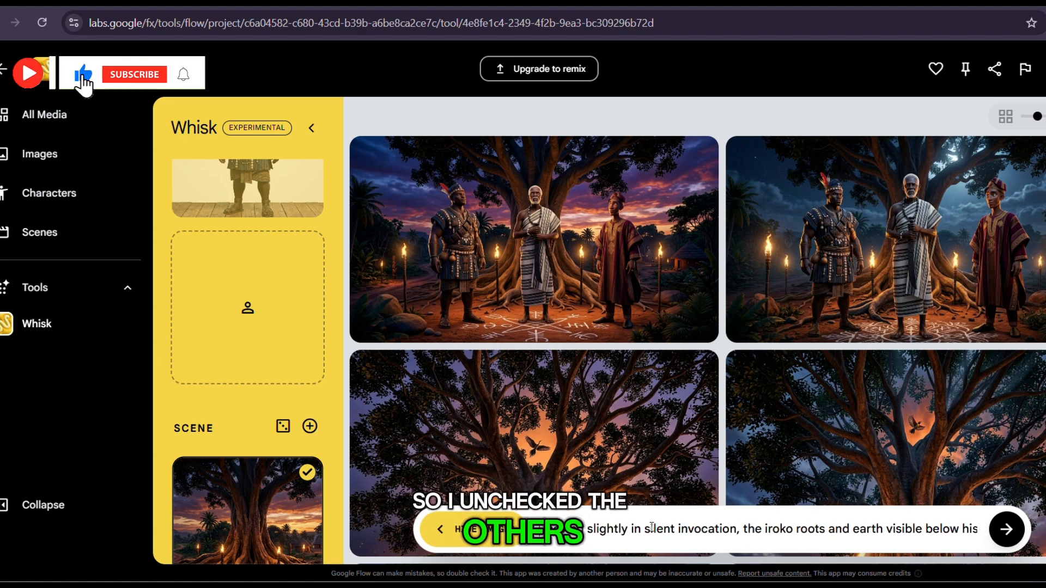
key("Left")
key("Left")
key("Left")
key("Left")
key("Left")
key("Left")
key("Left")
key("Left")
key("Left")
key("Left")
key("Left")
key("Left")
key("Left")
key("Left")
key("Left")
key("Left")
key("Left")
key("Left")
key("Left")
key("Left")
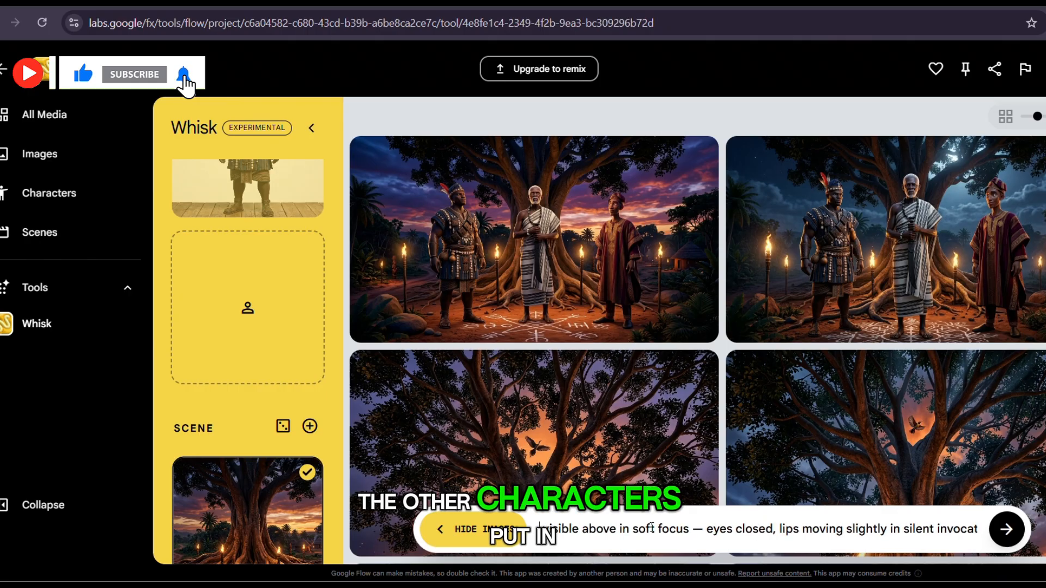
key("Left")
key("Left")
key("Left")
key("Left")
key("Left")
key("Left")
key("Left")
key("Left")
key("Left")
key("Left")
key("Left")
key("Left")
key("Left")
key("Left")
key("Left")
key("Left")
key("Left")
key("Left")
key("Left")
key("Left")
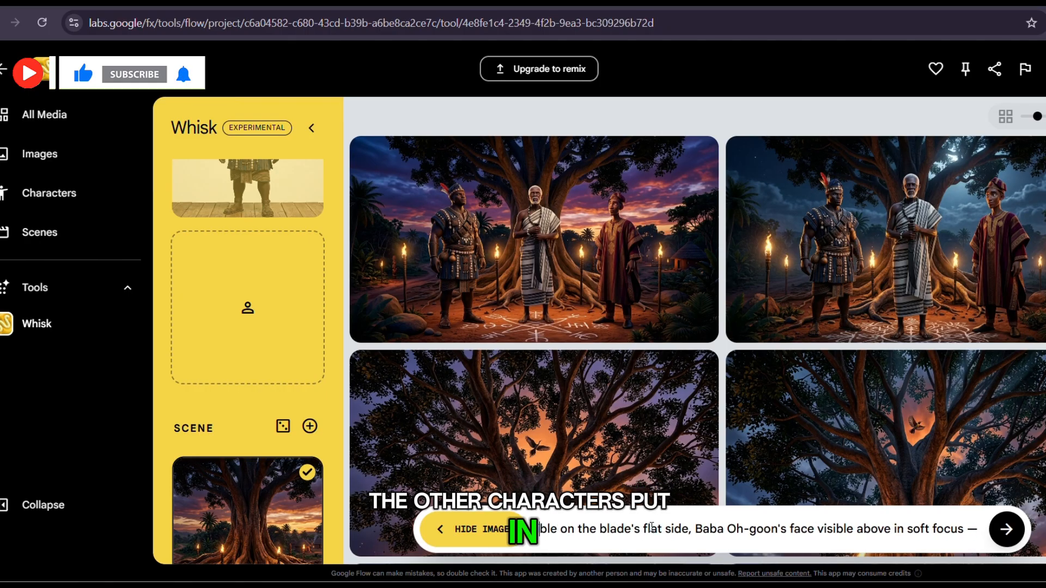
key("Left")
key("Left")
key("Left")
key("Left")
key("Left")
key("Left")
key("Left")
key("Left")
key("Left")
key("Left")
key("Left")
key("Left")
key("Left")
key("Left")
key("Left")
key("Left")
key("Left")
key("Left")
key("Left")
key("Left")
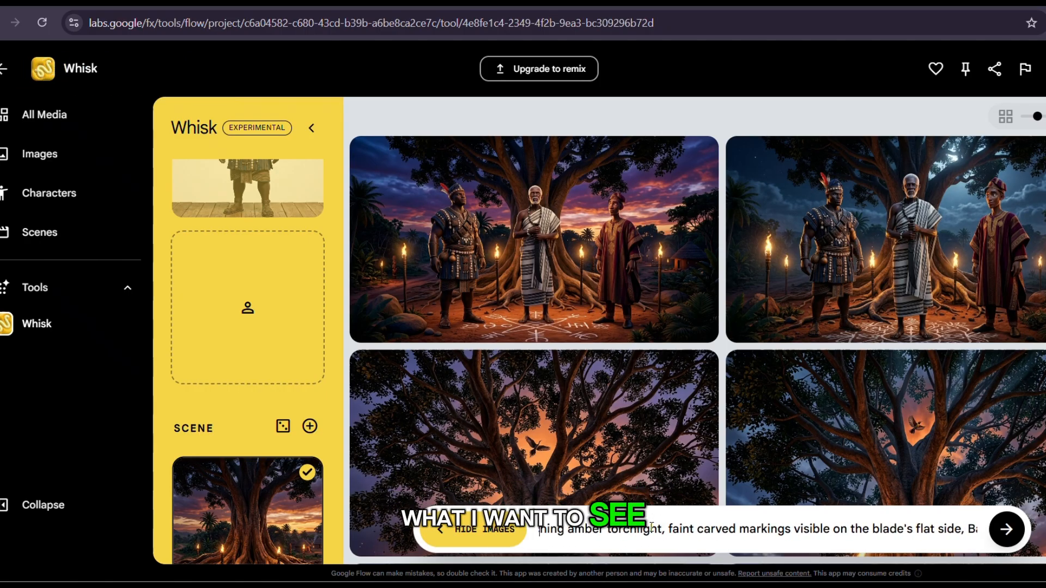
key("Left")
key("Left")
key("Left")
key("Left")
key("Left")
key("Left")
key("Left")
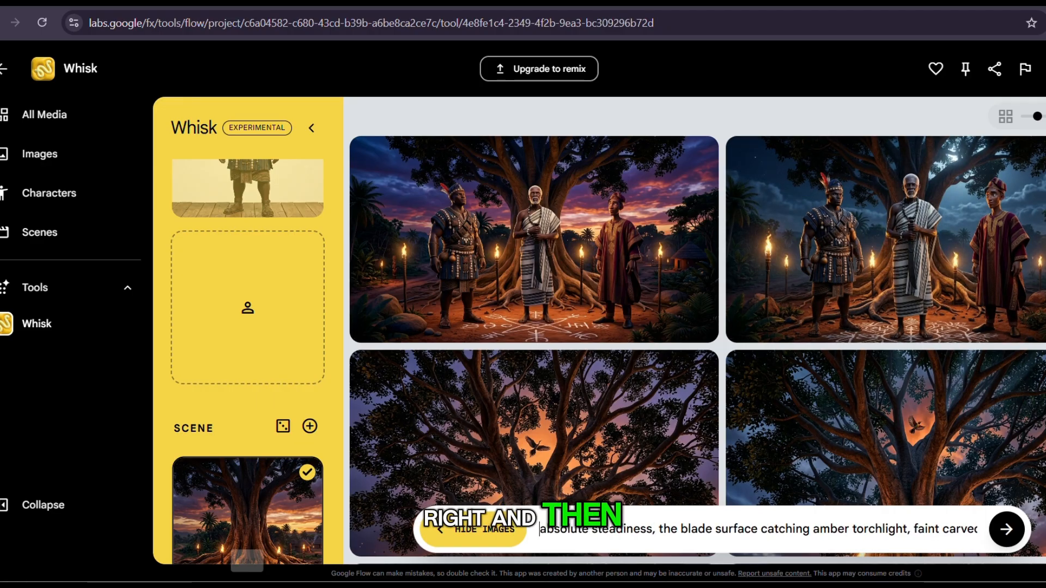
Deselect the plain tree scene reference and add the image of three figures beneath the tree under a purple sky as the scene.
scroll(276, 437, "down", 2)
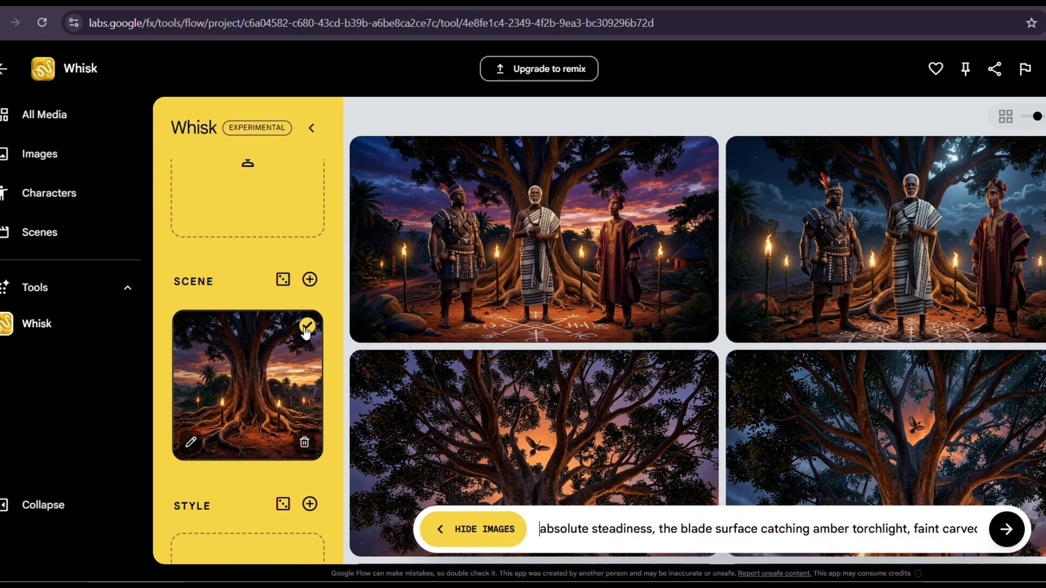
left_click(306, 329)
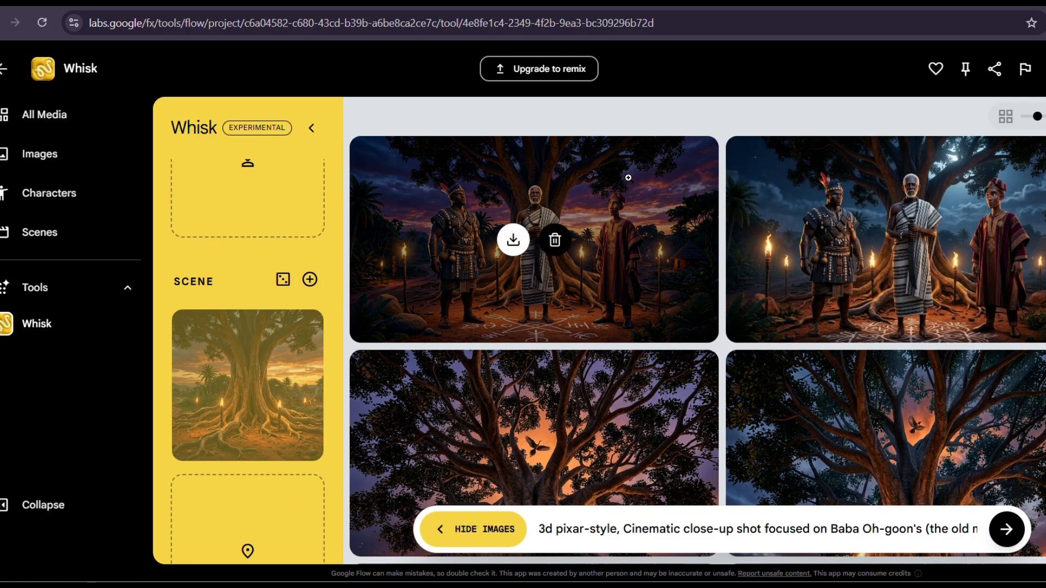
scroll(264, 458, "down", 2)
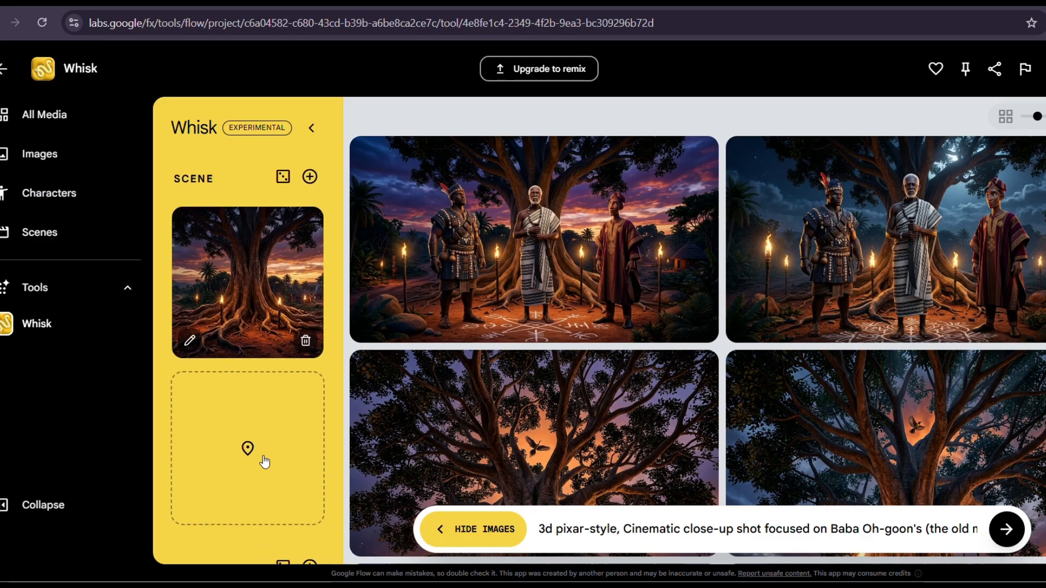
left_click(243, 492)
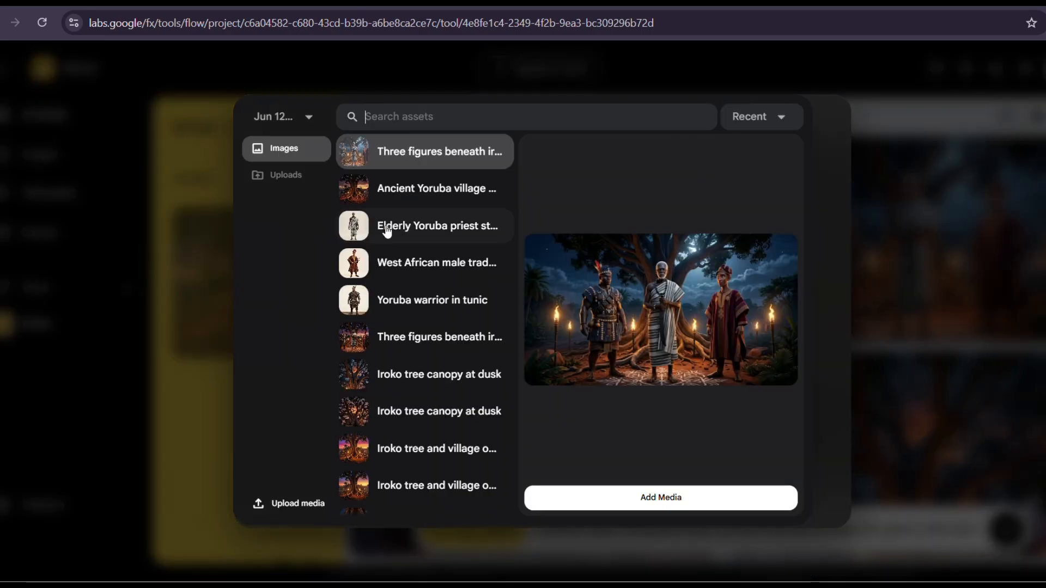
left_click(421, 190)
left_click(423, 165)
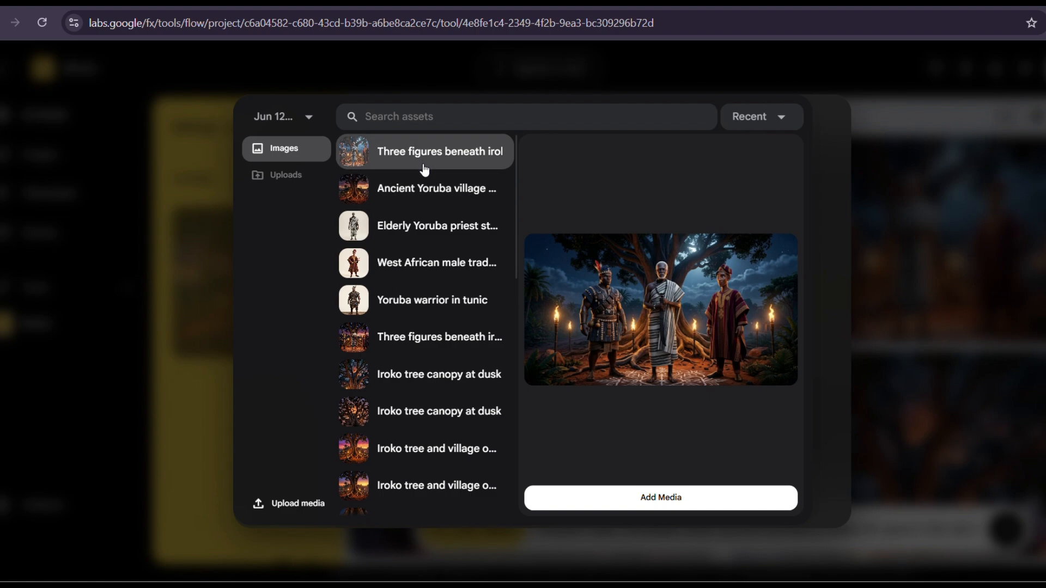
scroll(443, 391, "down", 1)
left_click(431, 275)
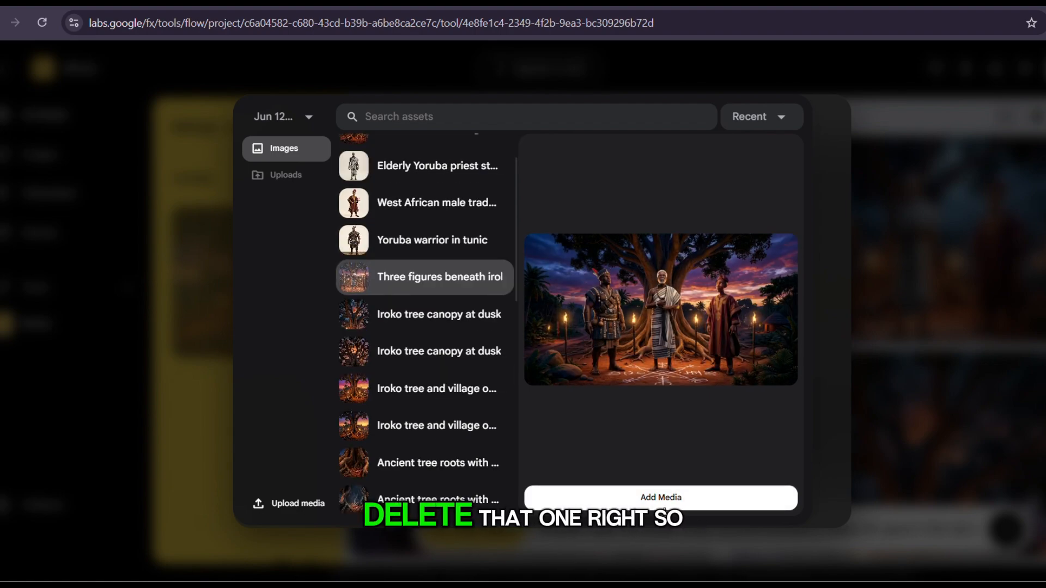
left_click(655, 497)
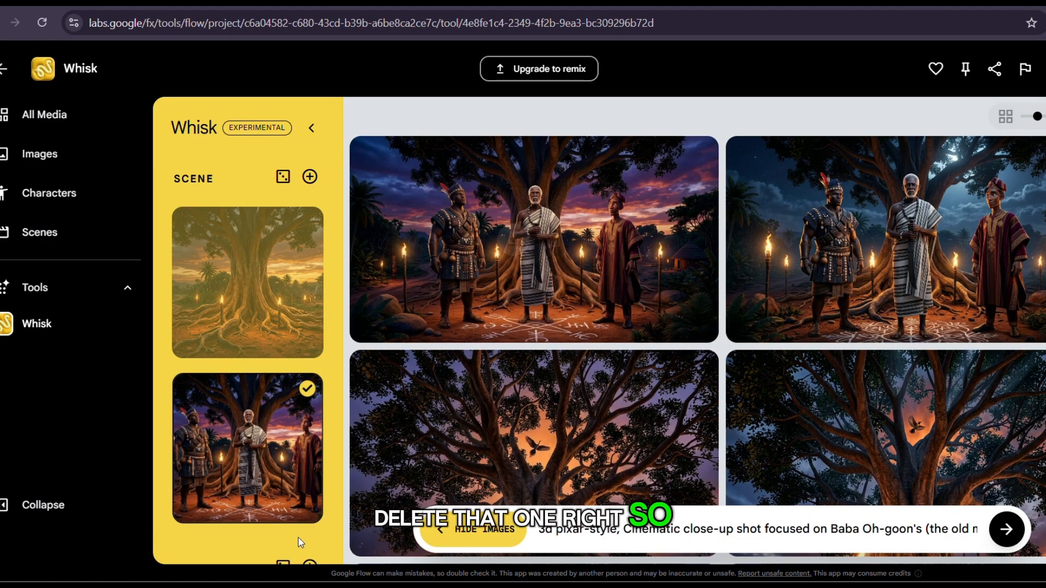
Check the subject and scene references, and generate the cinematic close-up images of Baba Oh-goon from the prompt.
scroll(242, 327, "up", 2)
scroll(283, 354, "down", 5)
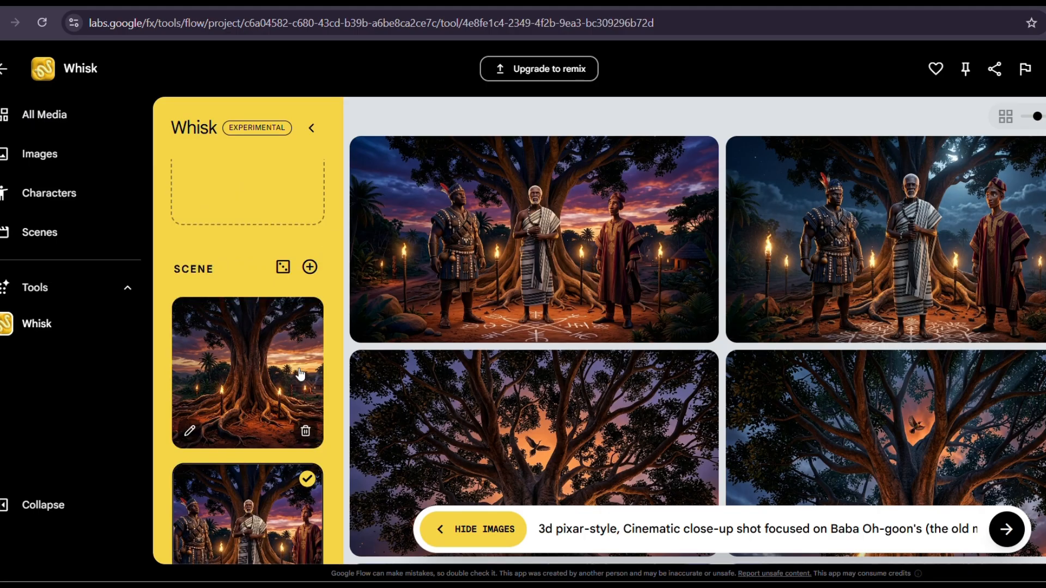
scroll(294, 282, "up", 10)
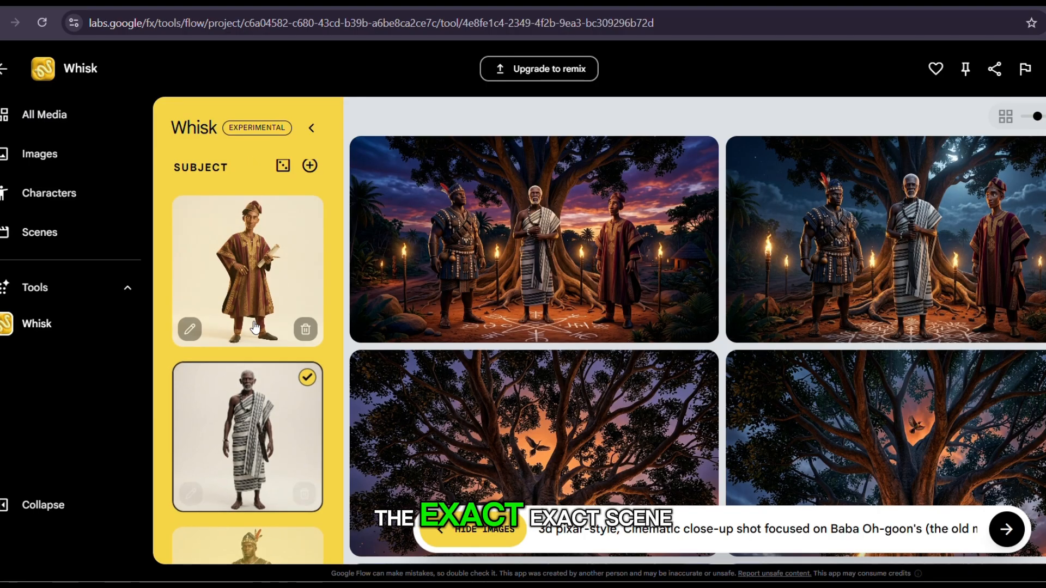
scroll(280, 464, "down", 5)
scroll(280, 464, "down", 8)
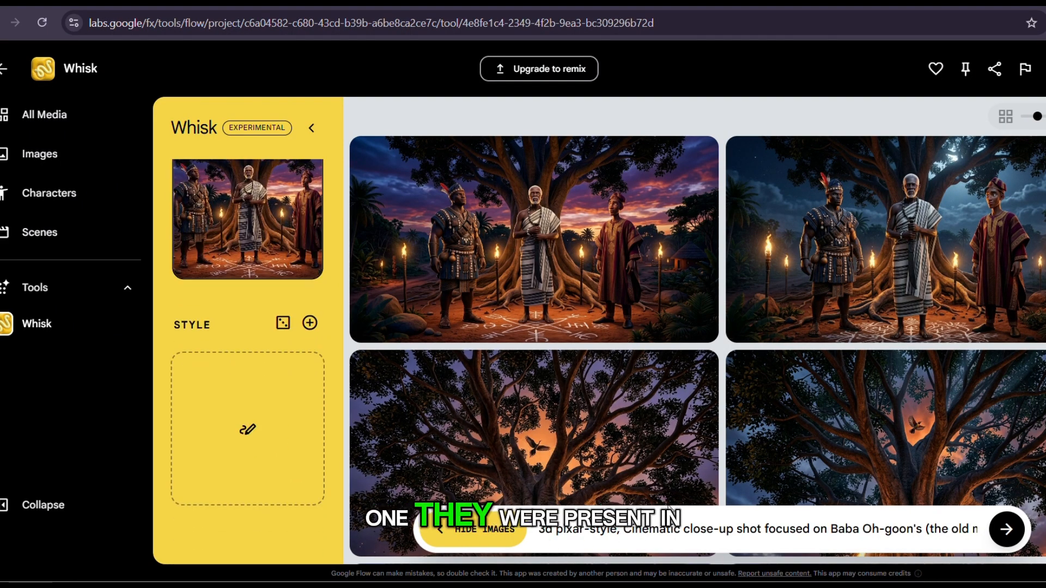
left_click(1006, 530)
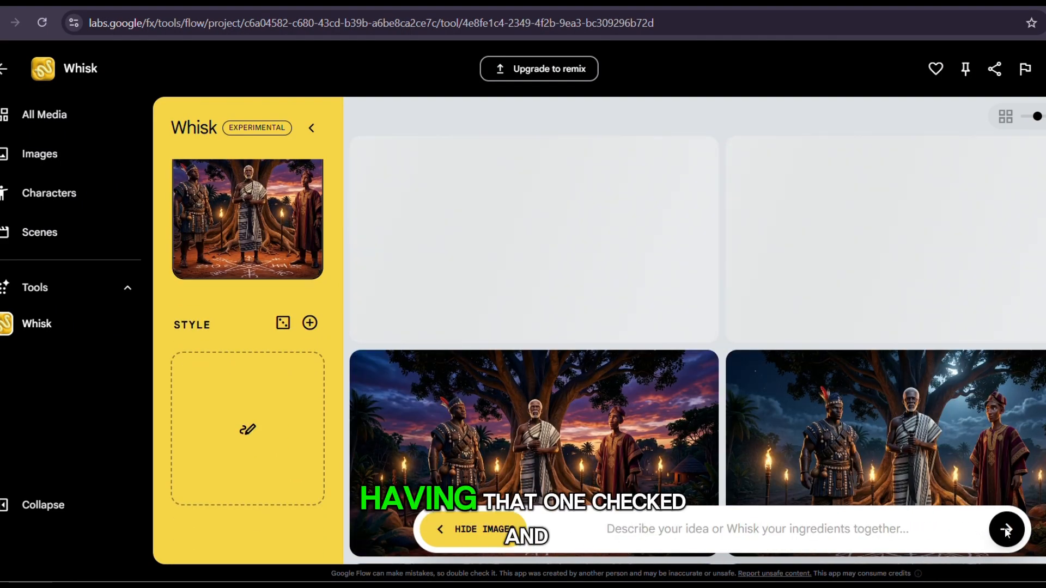
mouse_move(811, 467)
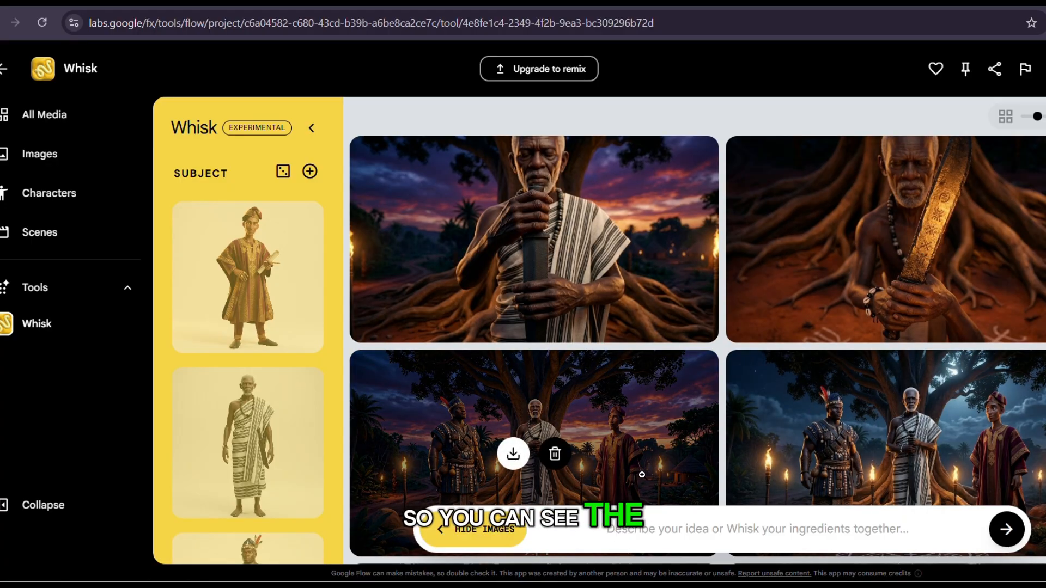
Review the subject and scene references, and delete the extra empty subject slot.
left_click_drag(552, 421, 238, 425)
scroll(292, 243, "up", 3)
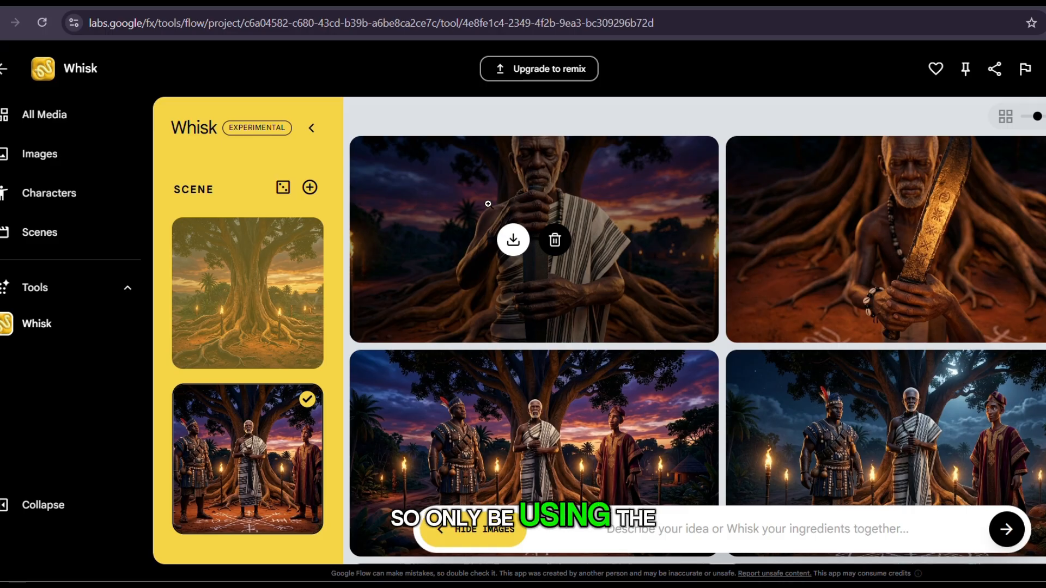
scroll(282, 240, "up", 10)
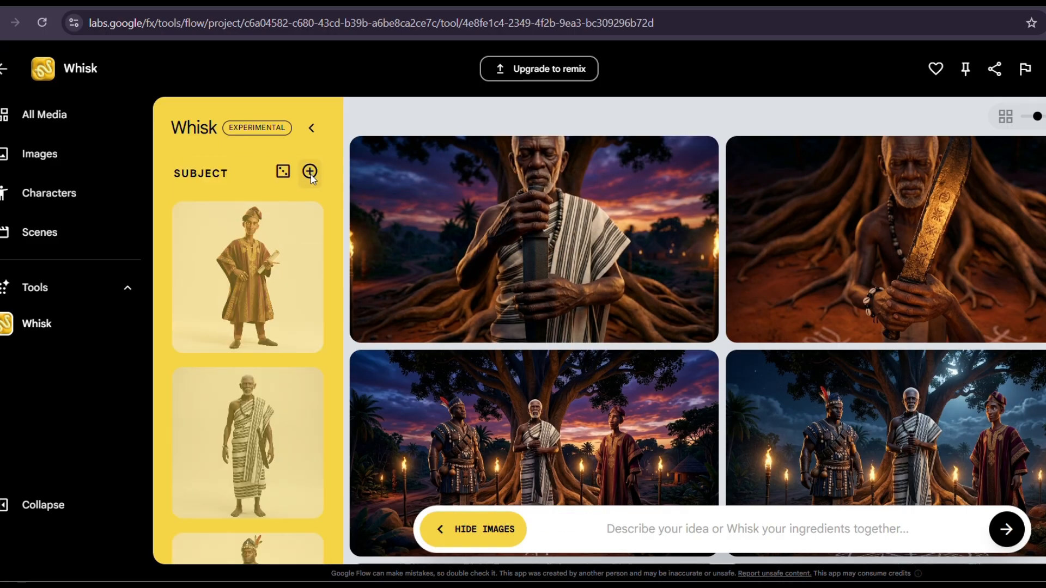
scroll(267, 368, "down", 5)
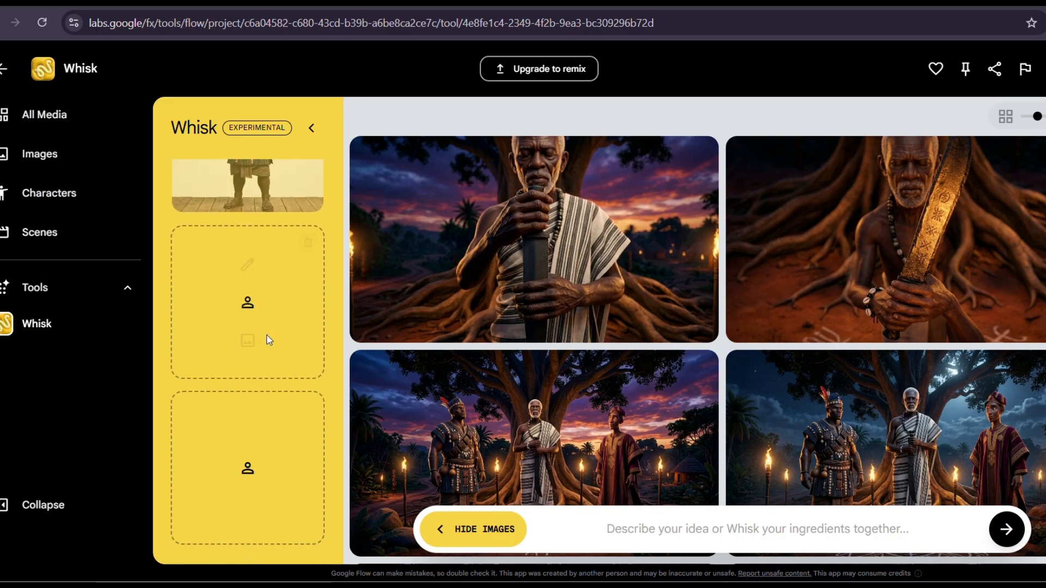
left_click(306, 246)
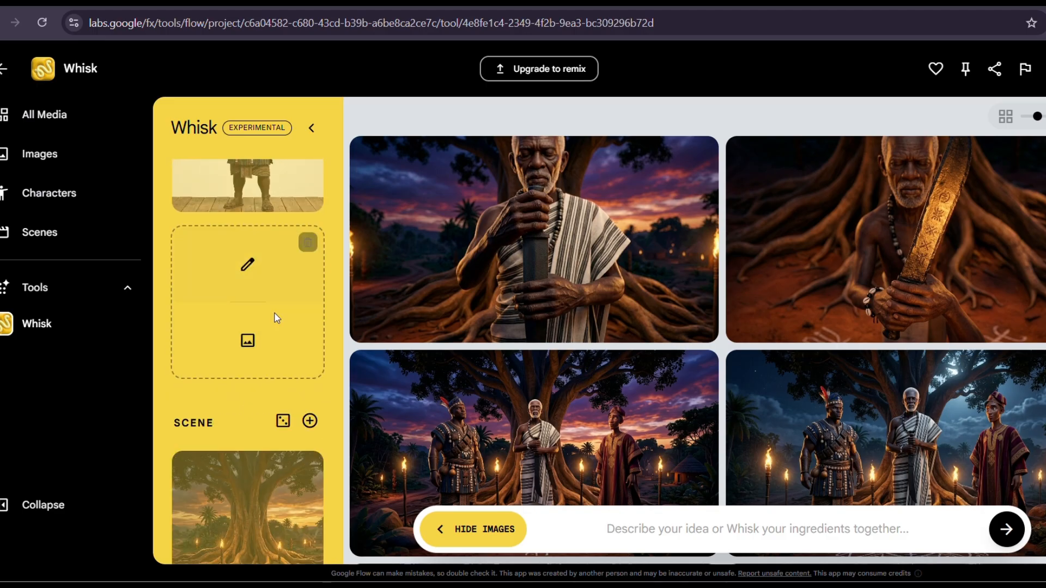
Fill the empty subject slot with the image of the old man holding the blade against the purple sky.
left_click(247, 341)
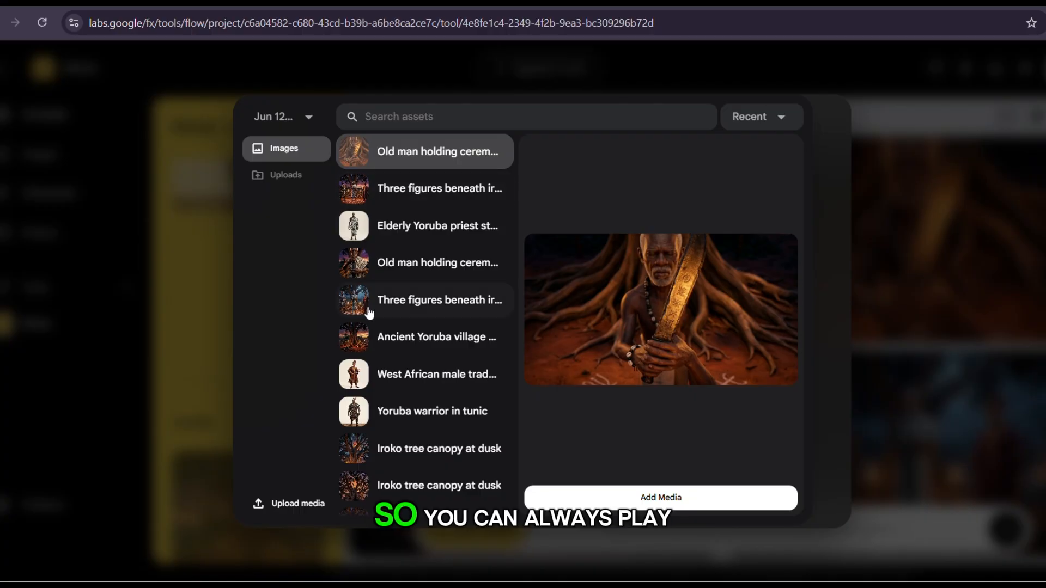
scroll(368, 313, "down", 10)
scroll(368, 315, "down", 5)
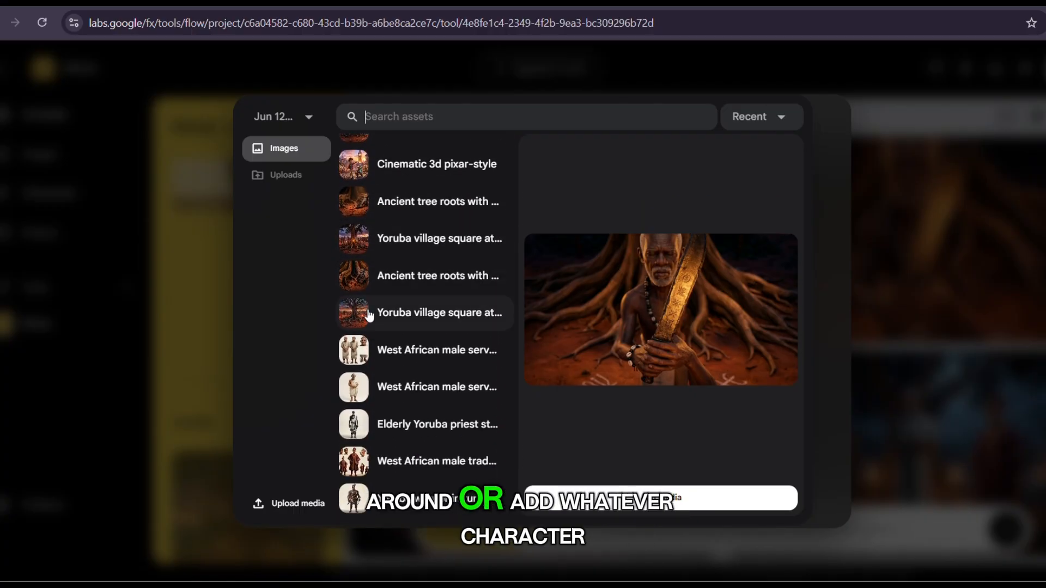
scroll(362, 370, "up", 3)
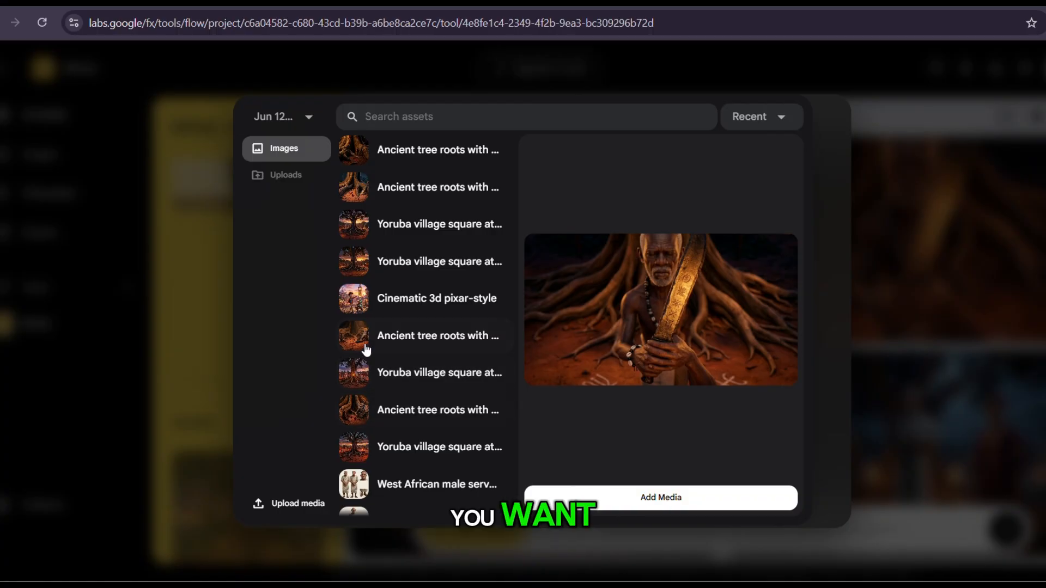
scroll(374, 243, "up", 5)
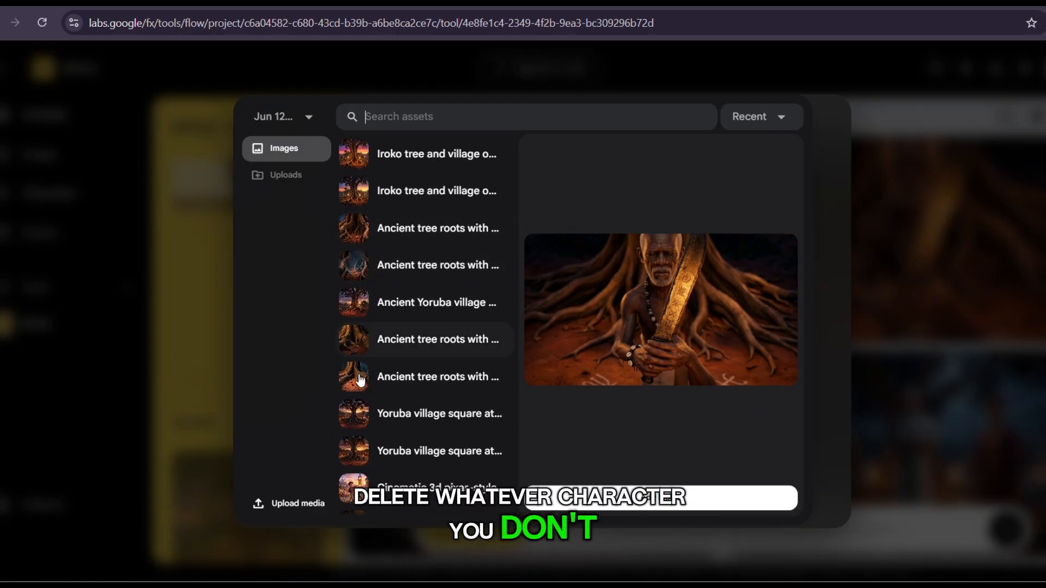
scroll(381, 213, "up", 2)
scroll(380, 217, "up", 3)
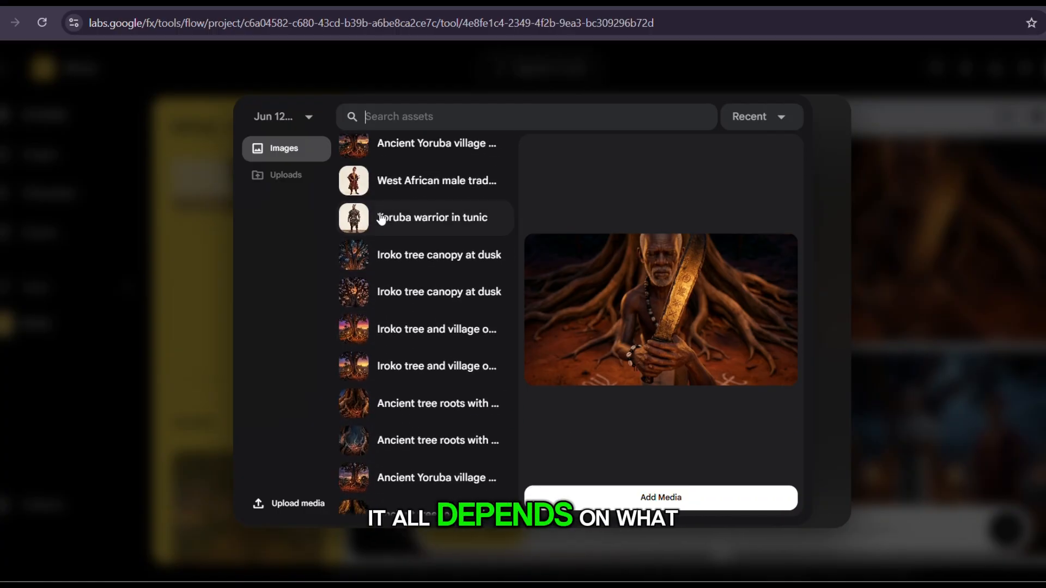
scroll(405, 325, "up", 5)
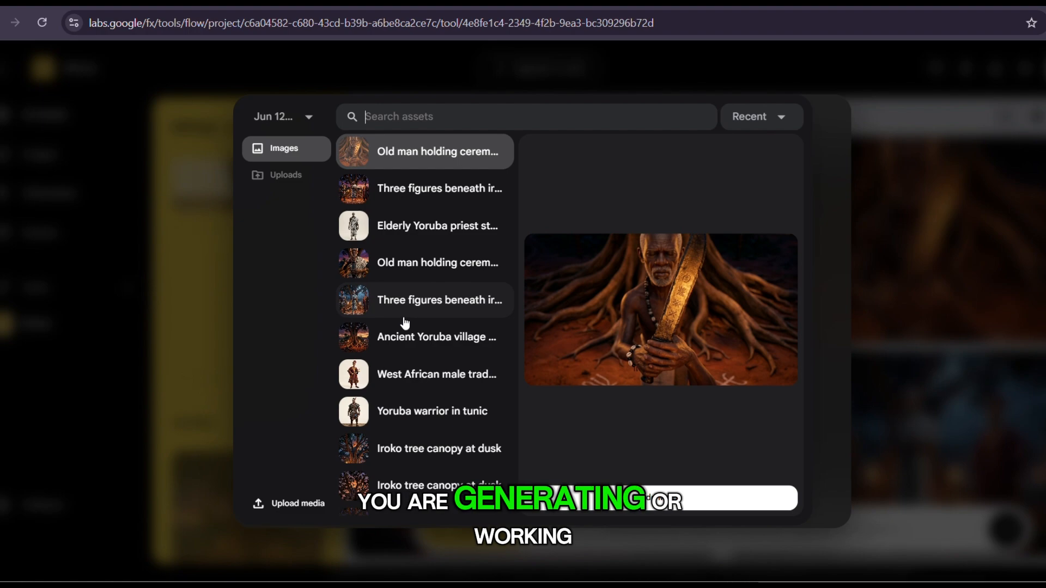
left_click(403, 263)
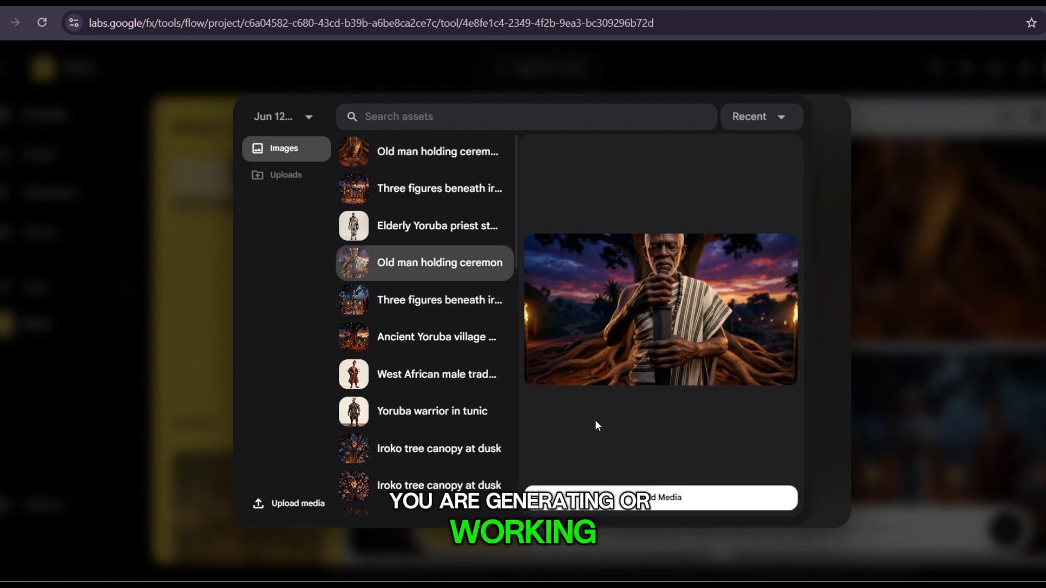
left_click(646, 506)
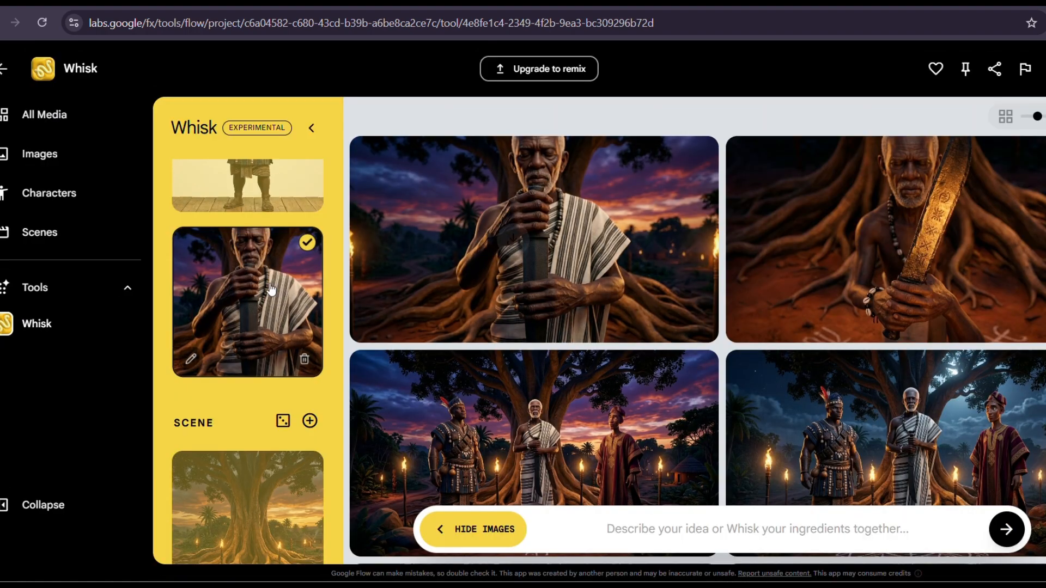
Select the Yoruba warrior subject along with the old man, and generate images from the pasted prompt with blood droplets mid-fall.
scroll(283, 305, "up", 3)
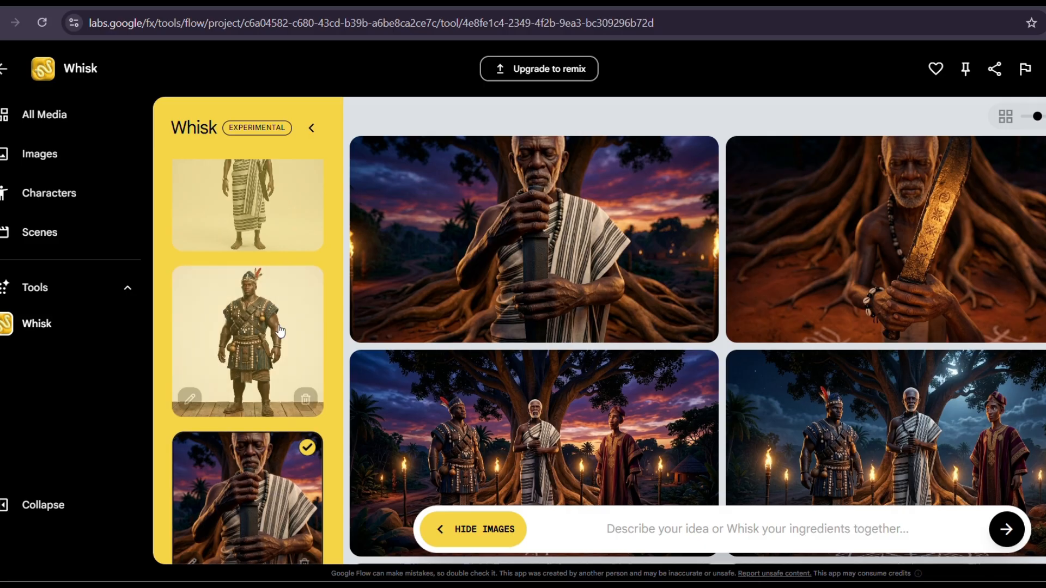
scroll(301, 266, "up", 5)
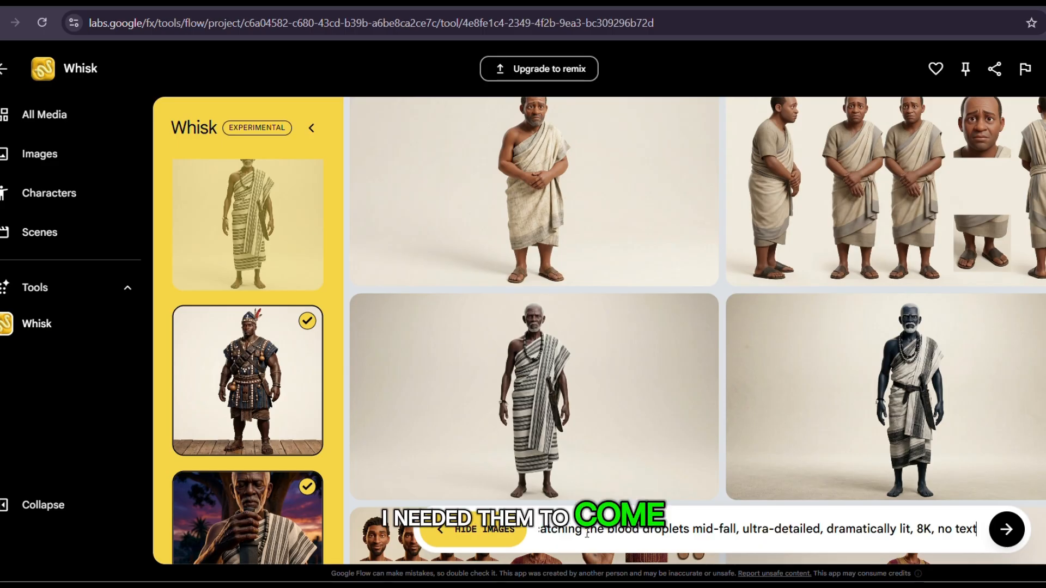
scroll(443, 404, "up", 10)
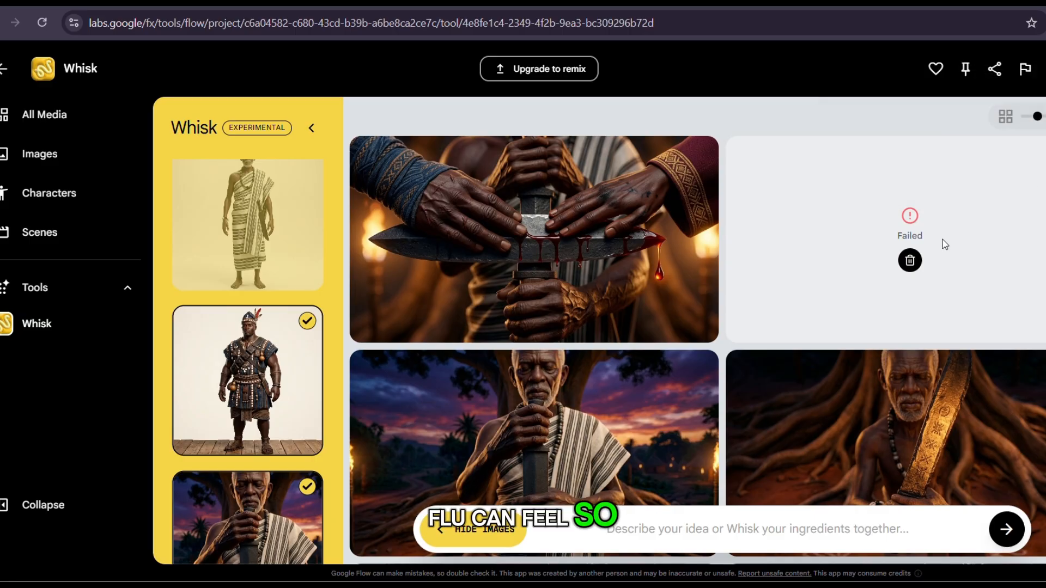
Delete the failed image result, and generate images from the pasted prompt with the iroko tree trunk looming behind them in the background.
left_click(910, 261)
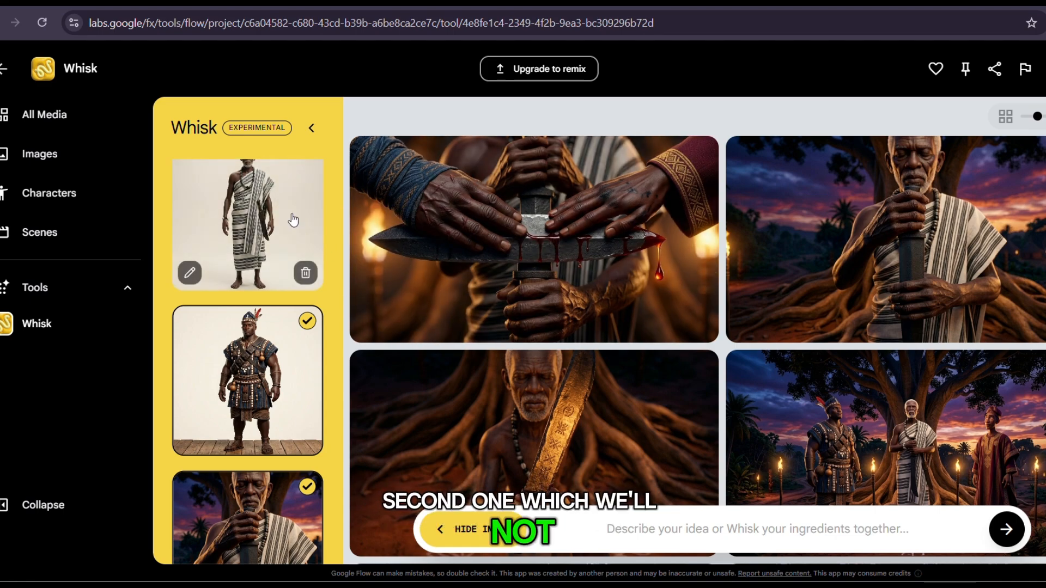
left_click(578, 530)
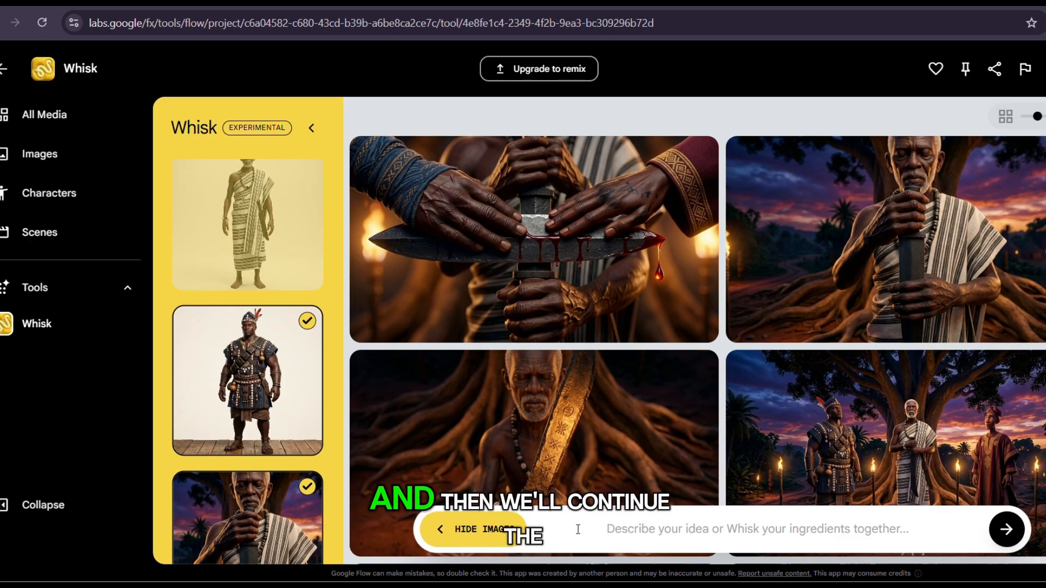
scroll(250, 451, "down", 10)
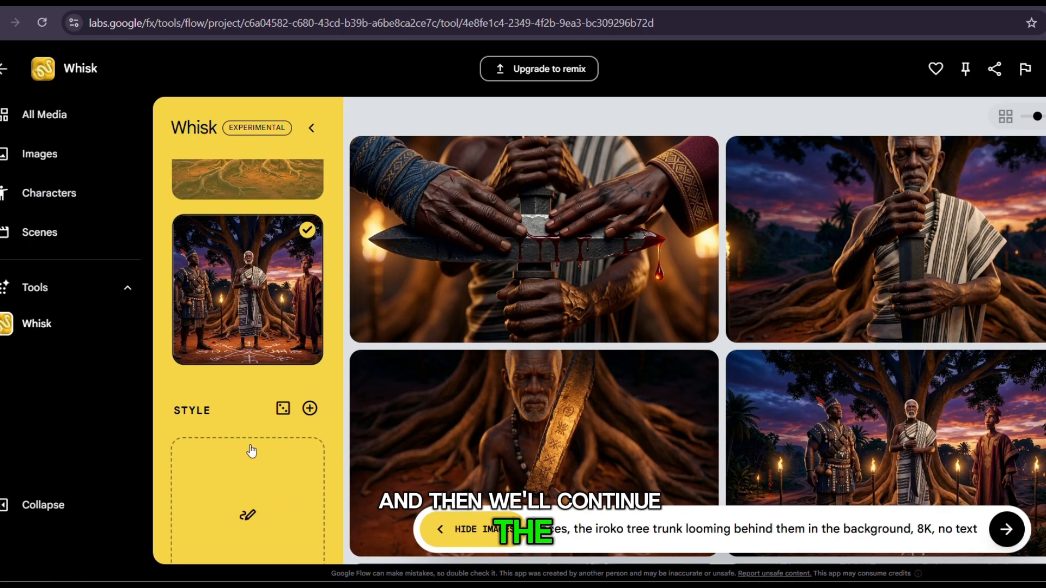
scroll(250, 450, "up", 10)
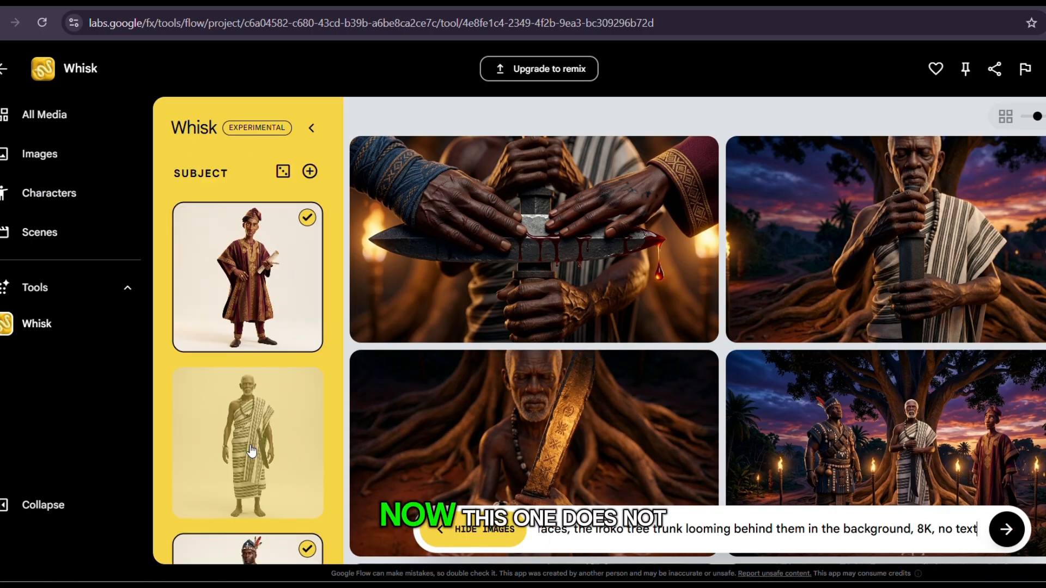
left_click(1011, 529)
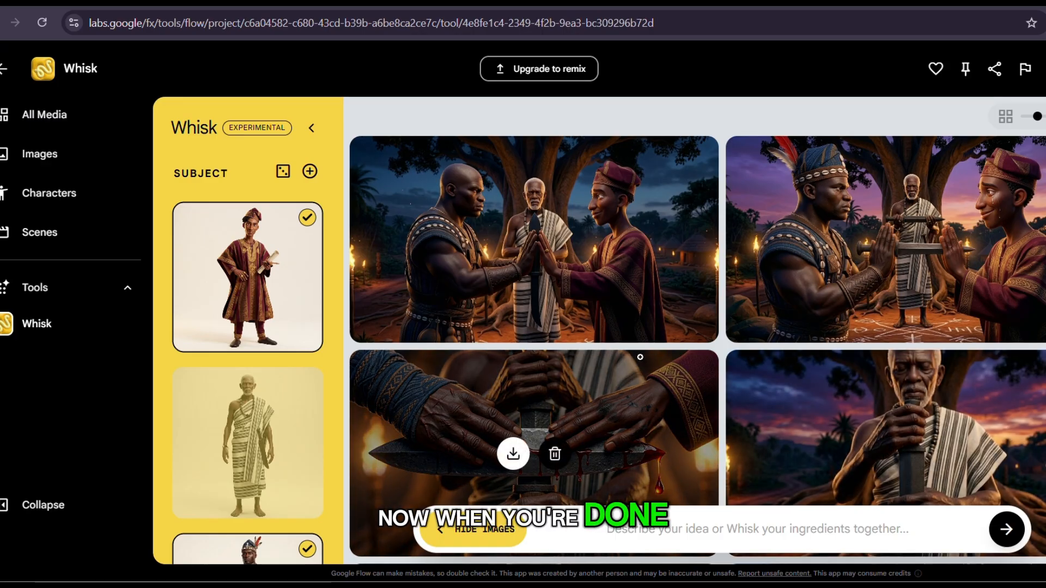
Return to the project's media, save the agent settings with Omni Flash as the video default, and turn off Agent mode.
scroll(510, 446, "down", 1)
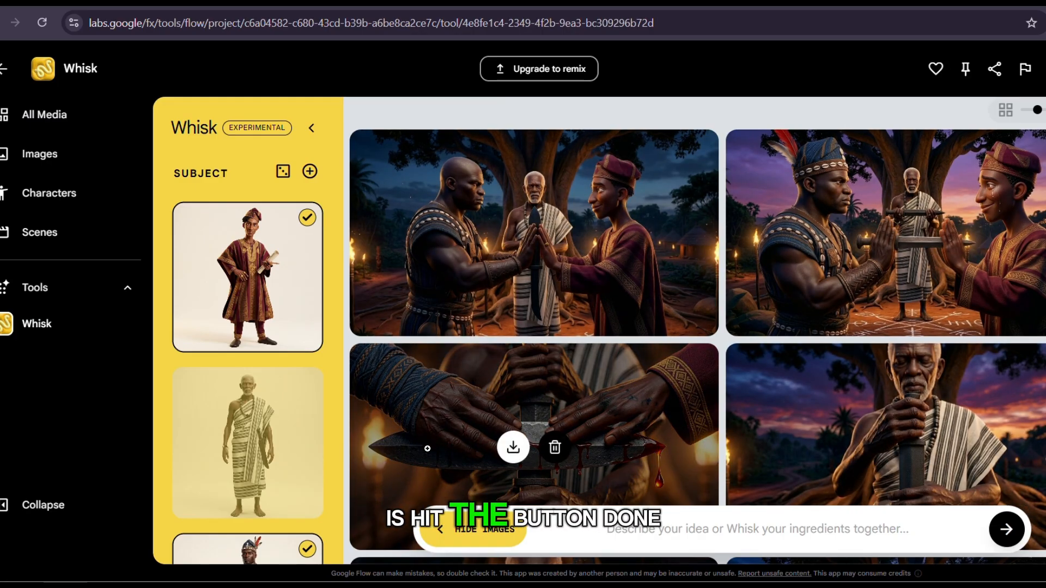
scroll(502, 304, "up", 1)
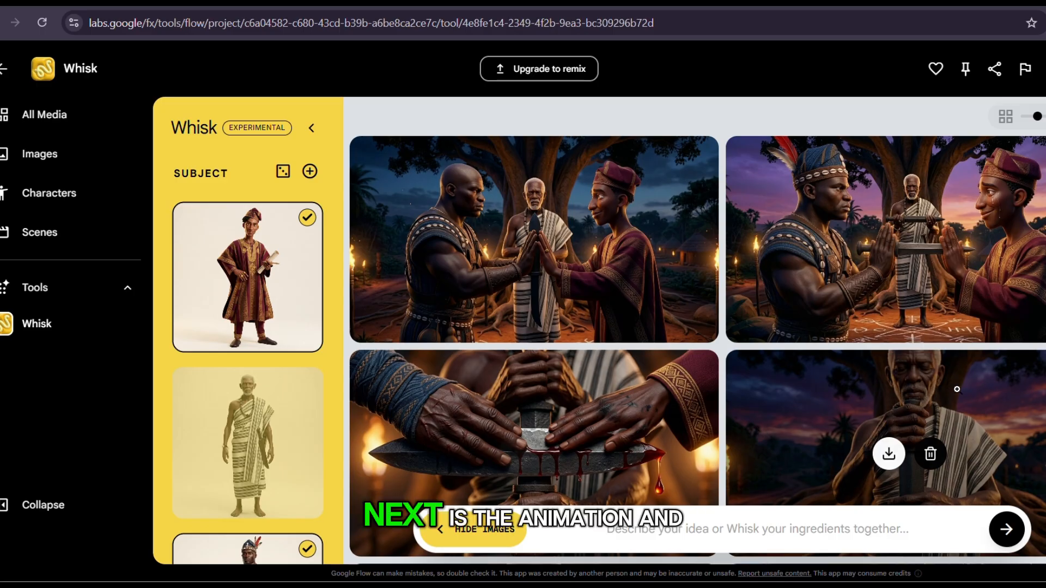
left_click(3, 69)
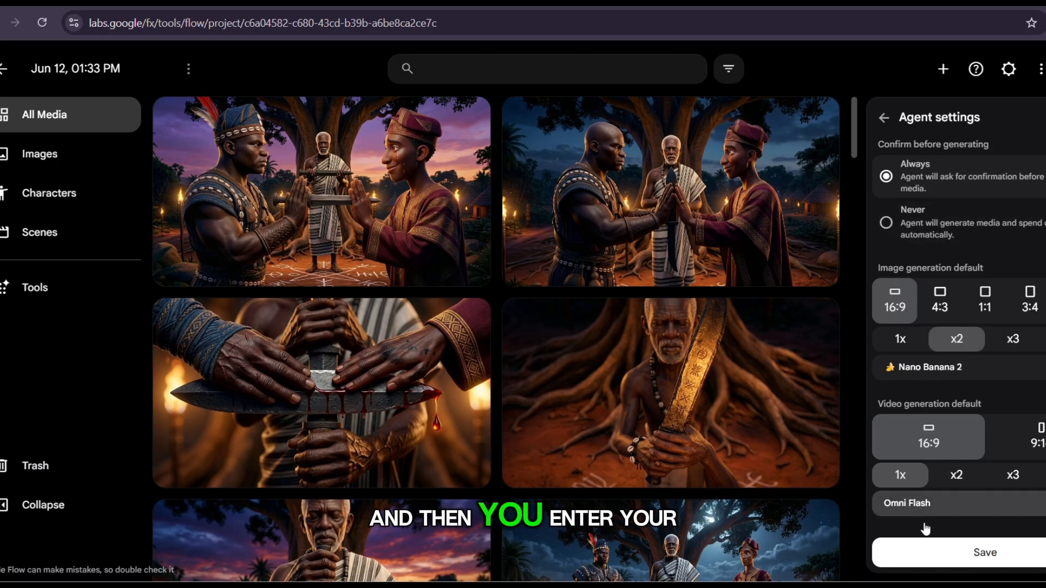
left_click(978, 545)
left_click(381, 542)
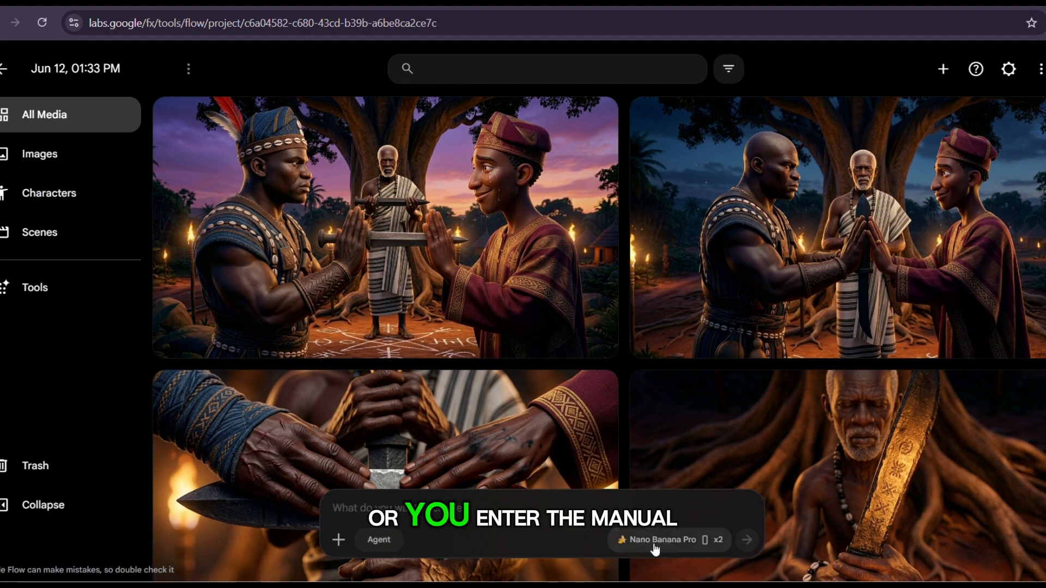
Switch the generation settings to frame-based video in 9:16 with a single output.
left_click(655, 545)
left_click(686, 364)
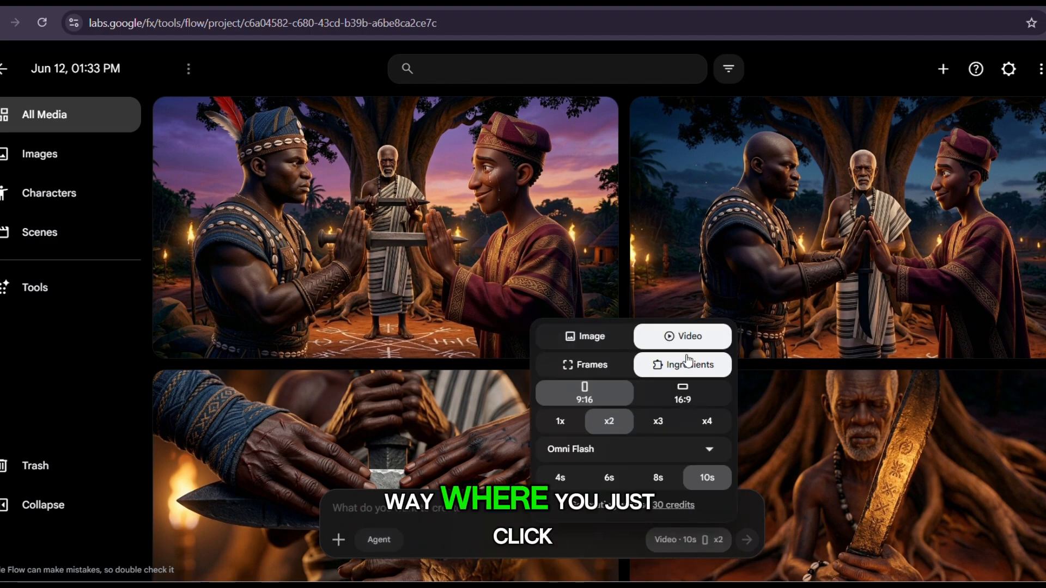
left_click(596, 376)
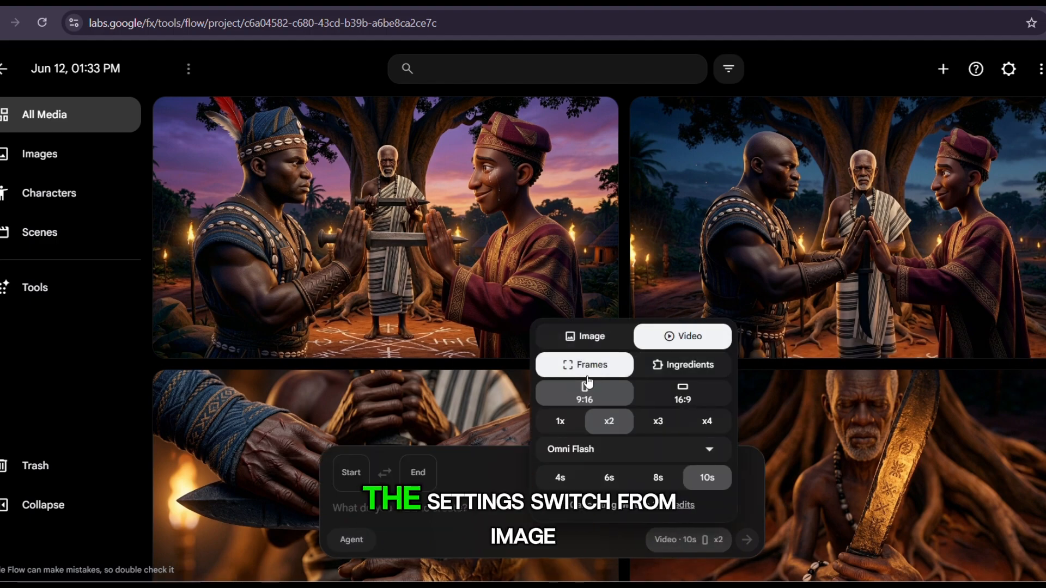
left_click(681, 401)
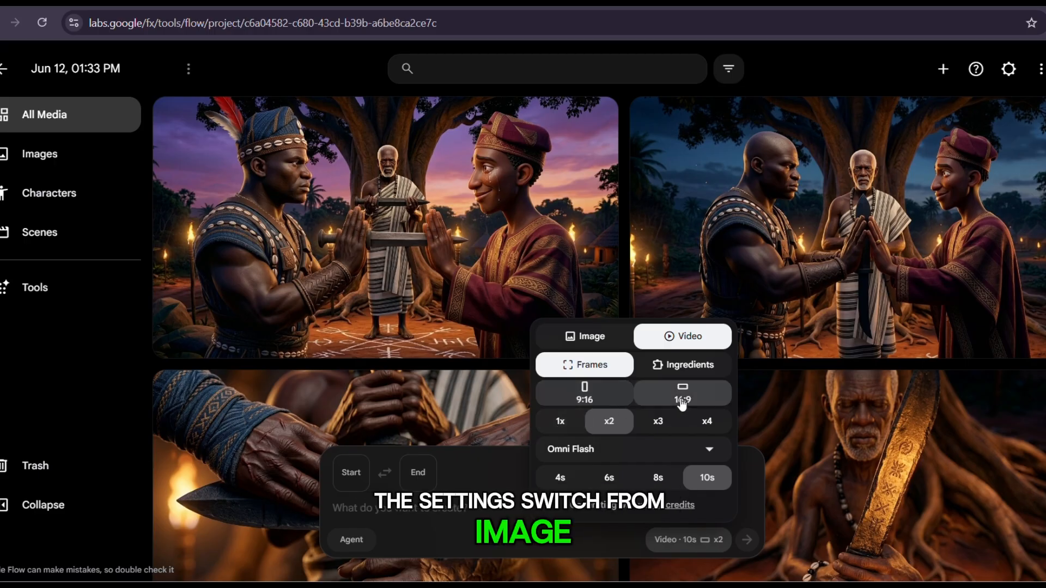
left_click(561, 422)
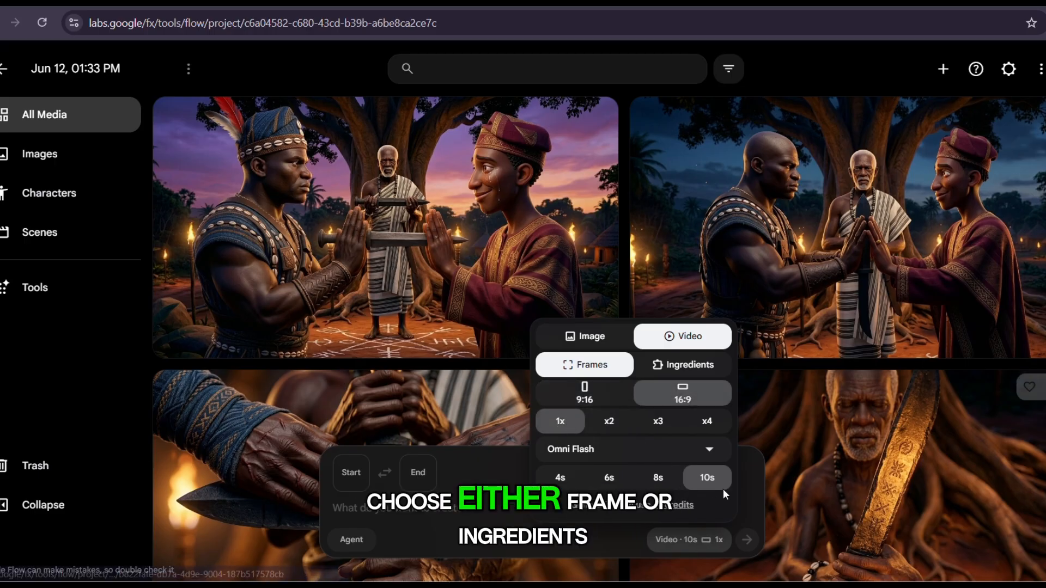
left_click(609, 421)
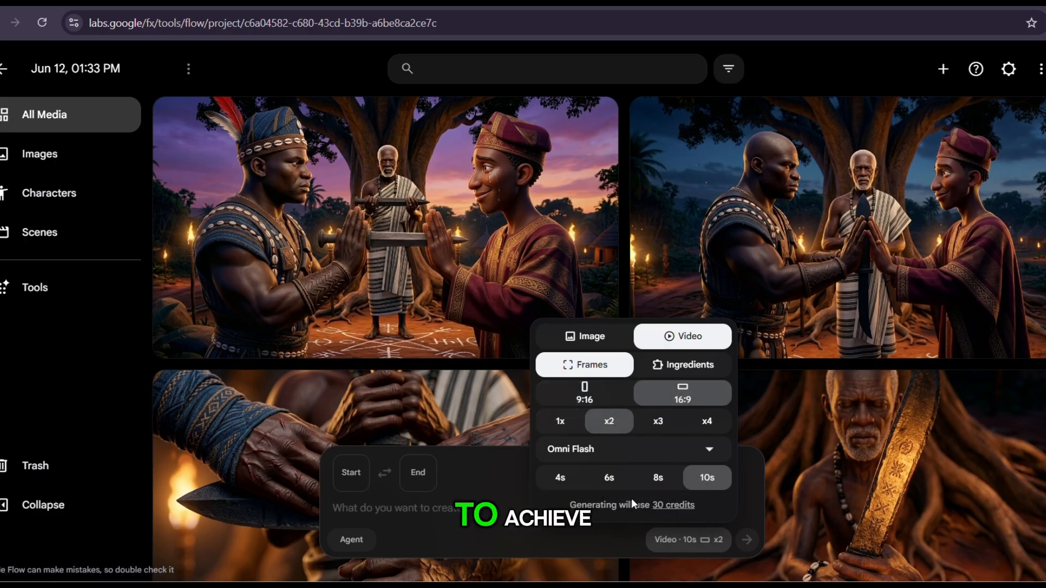
left_click(560, 421)
left_click(593, 403)
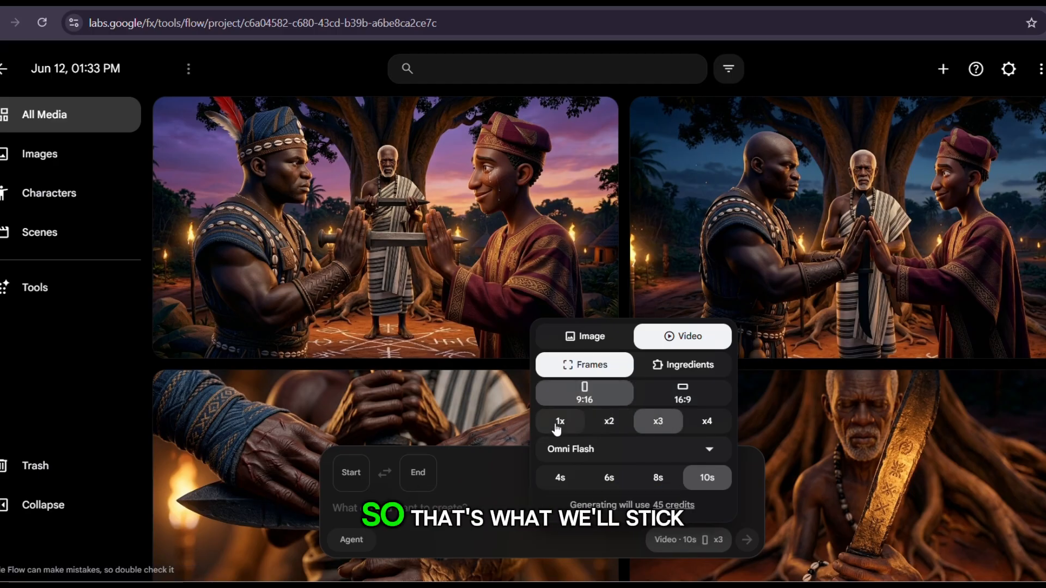
left_click(557, 427)
Compare the credit costs of Veo 3.1 - Lite, Fast and Quality, and return the video model to Omni Flash.
left_click(701, 446)
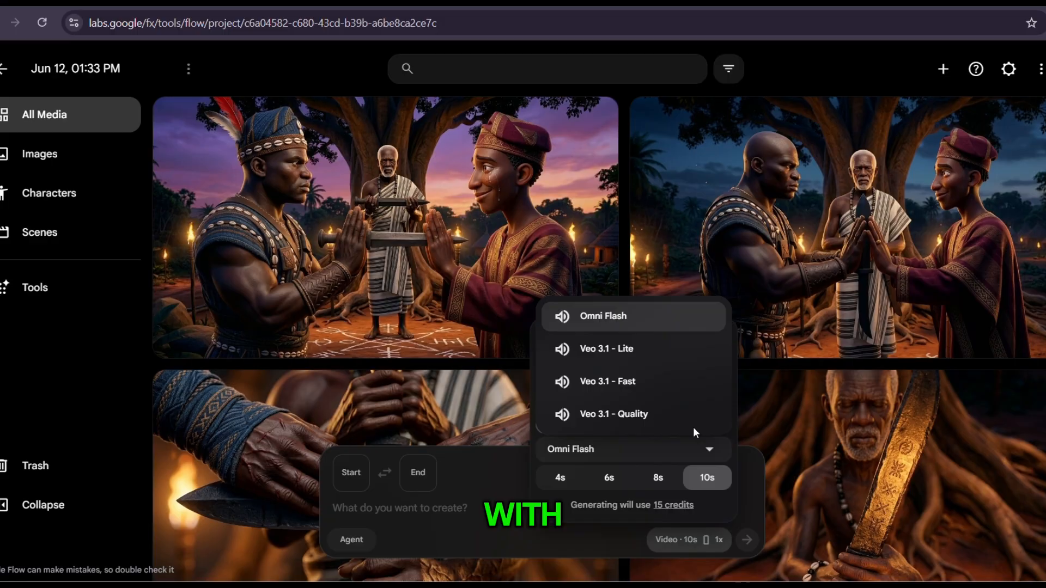
left_click(646, 349)
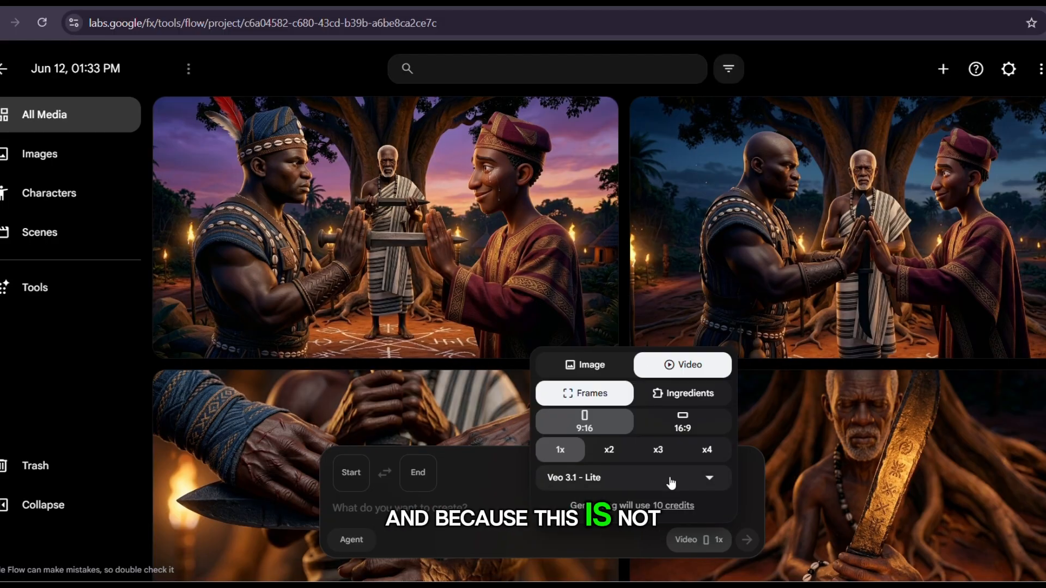
left_click(700, 479)
left_click(602, 413)
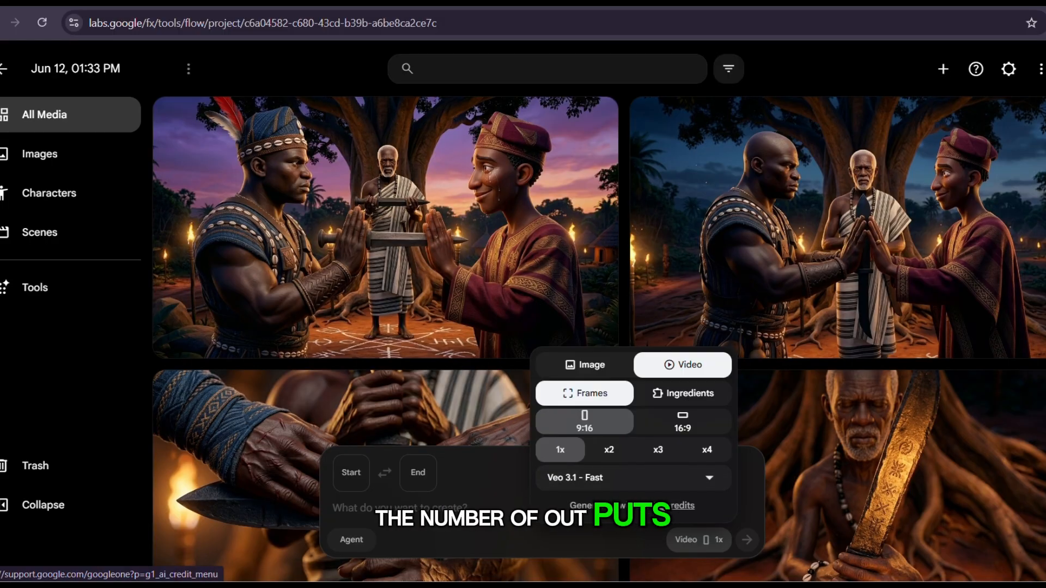
left_click(708, 477)
left_click(624, 442)
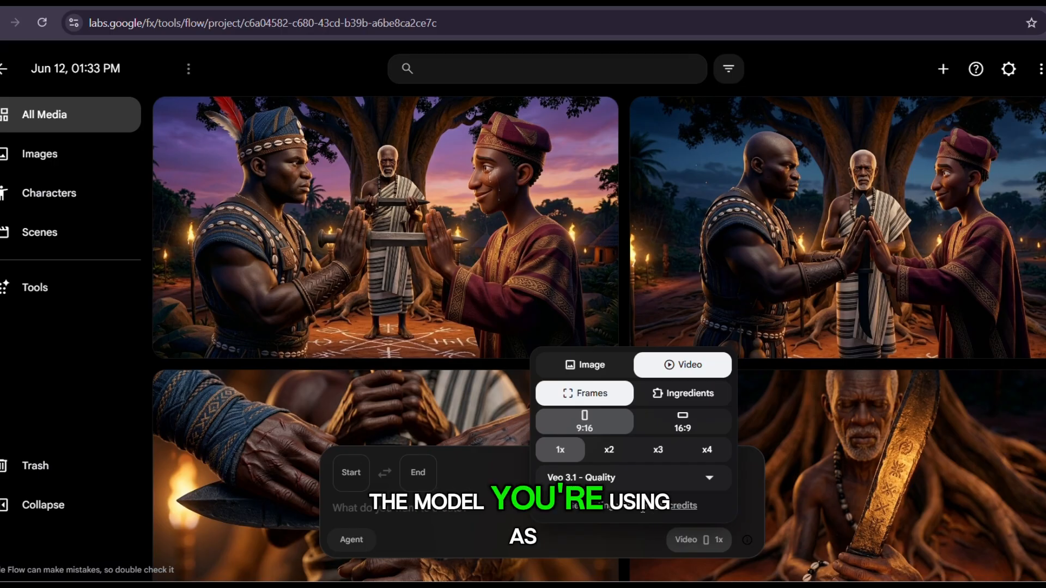
left_click(708, 478)
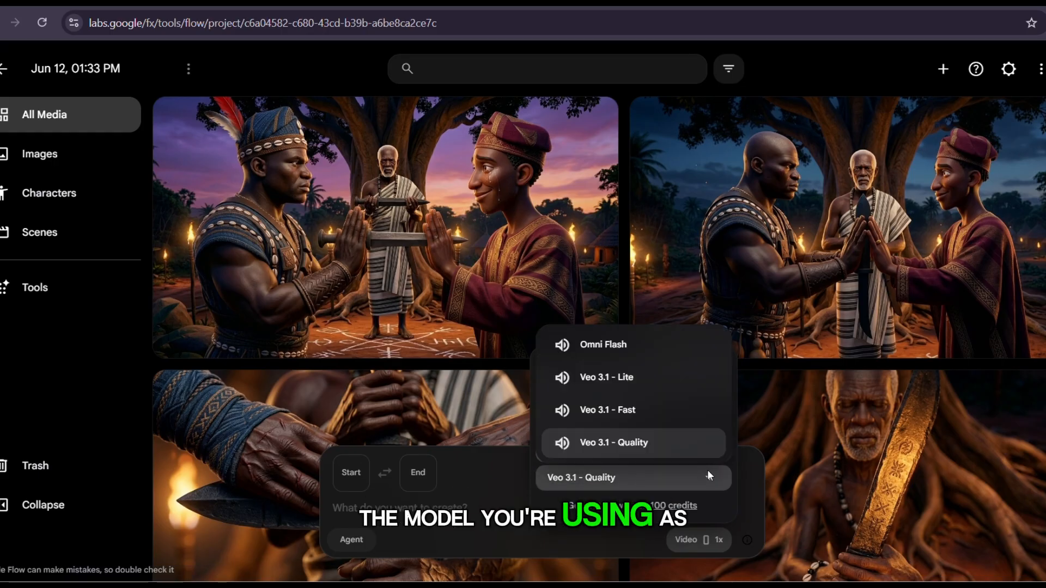
left_click(617, 352)
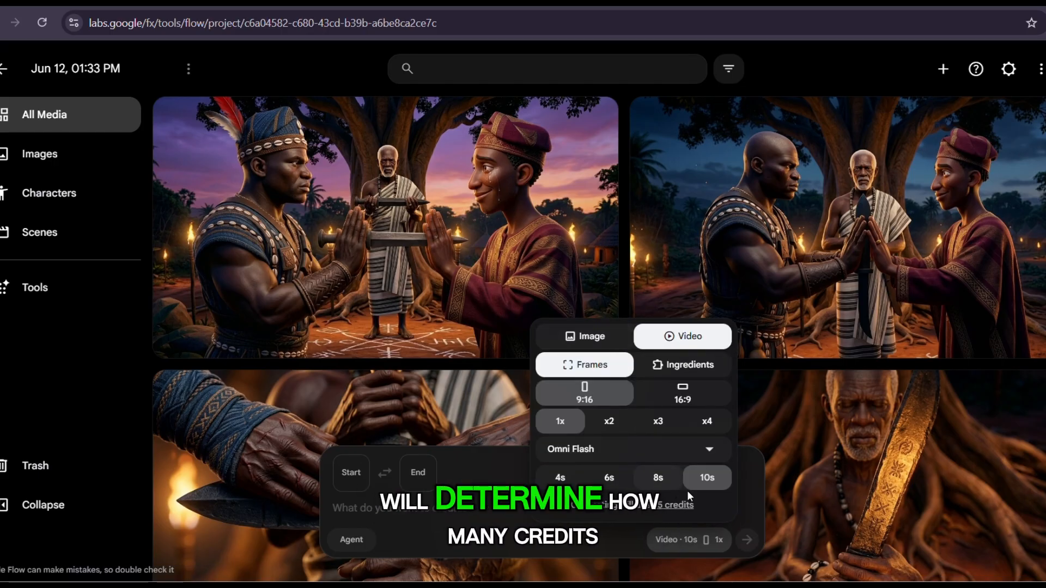
left_click(468, 506)
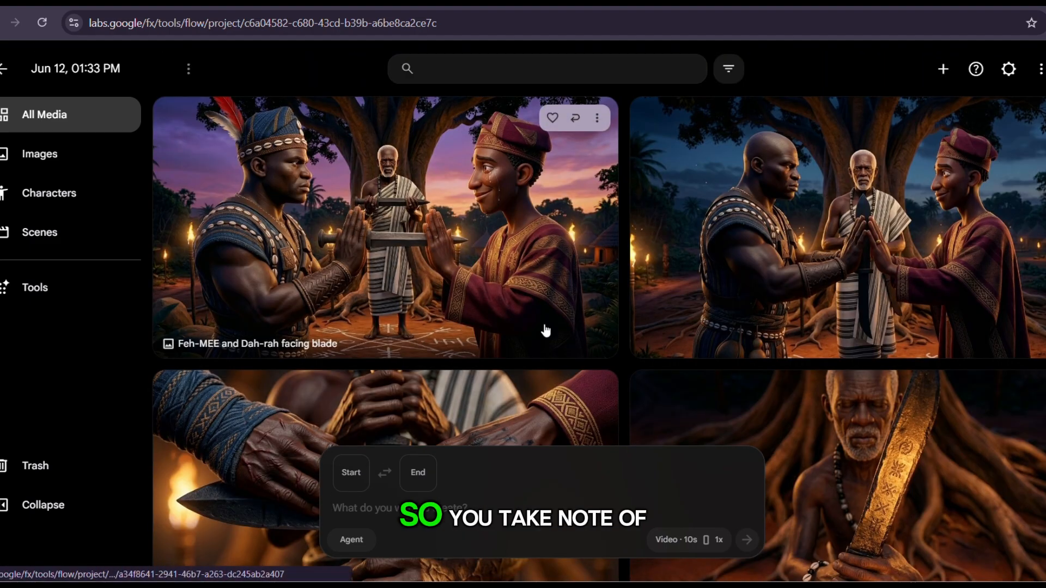
Look through the project's images, and add Scene 1A as the video's start frame.
scroll(395, 341, "down", 5)
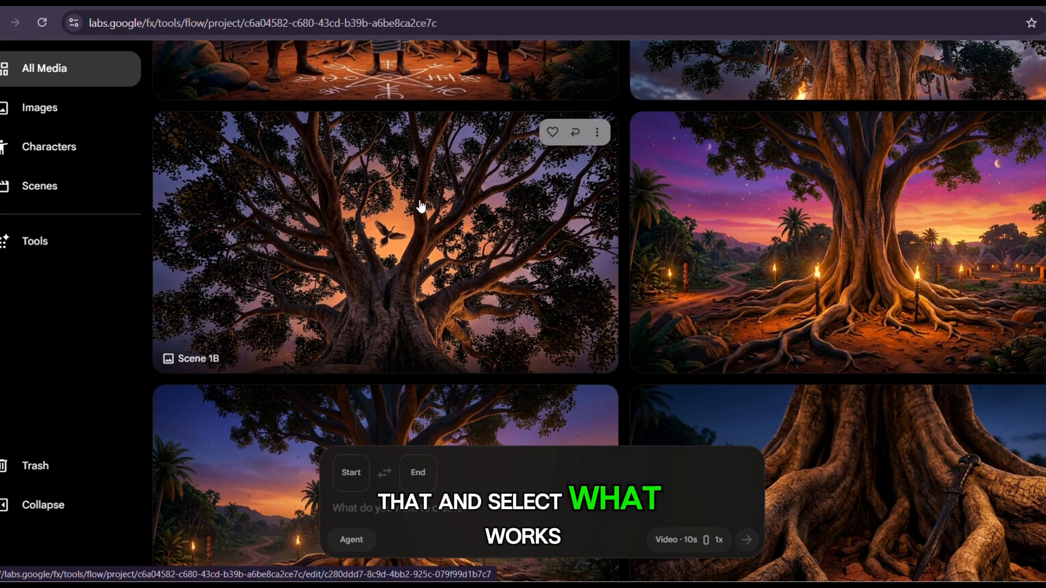
scroll(395, 341, "down", 3)
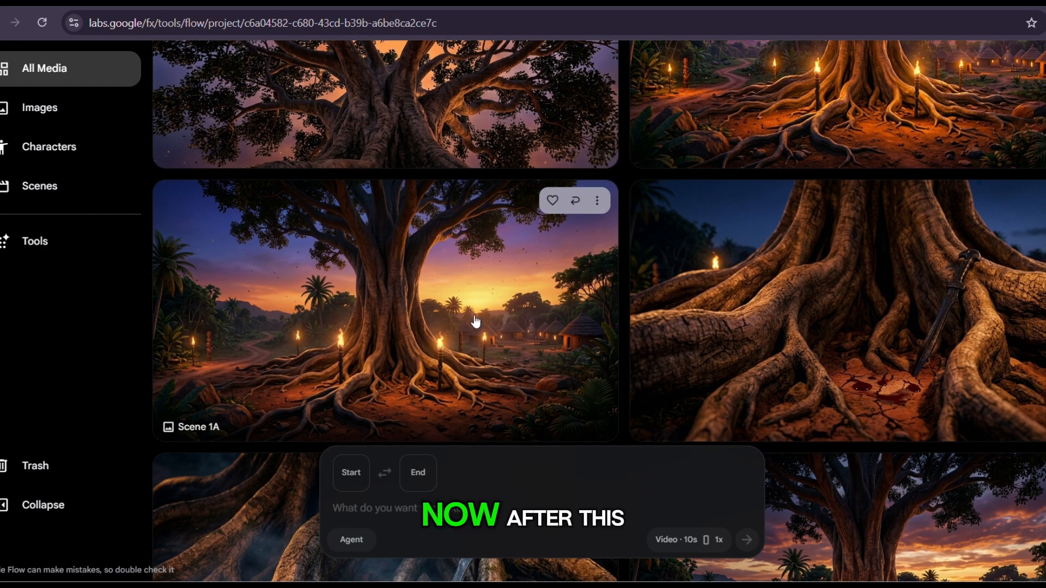
left_click(347, 466)
scroll(427, 338, "down", 10)
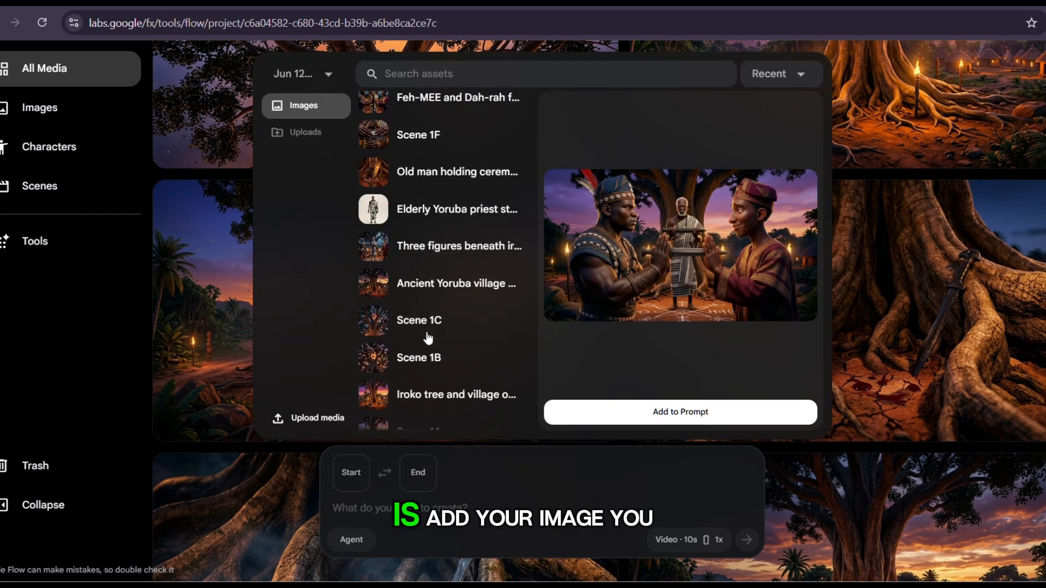
scroll(428, 338, "up", 7)
scroll(428, 338, "up", 3)
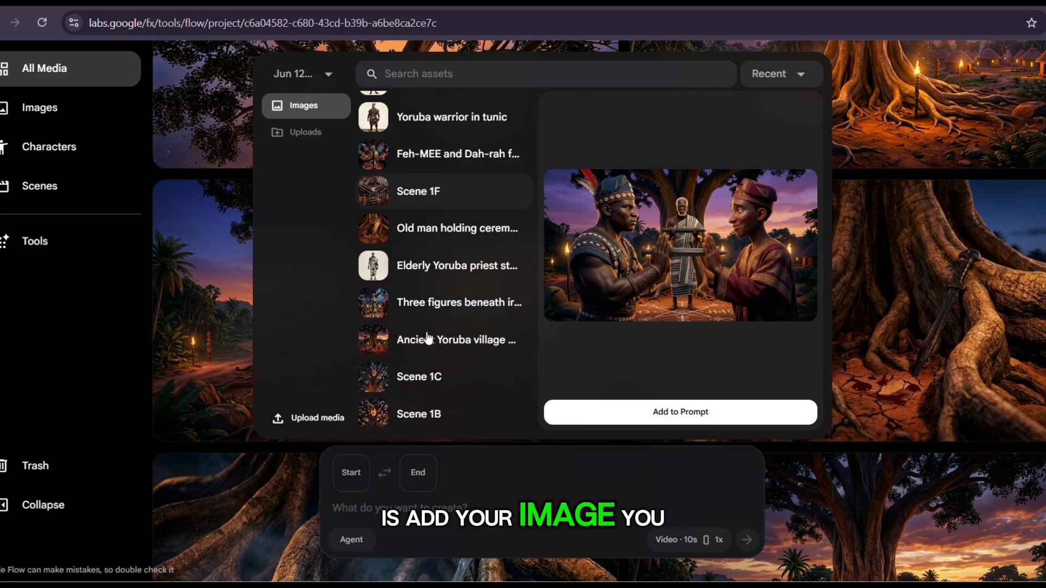
scroll(428, 339, "down", 4)
scroll(429, 245, "up", 4)
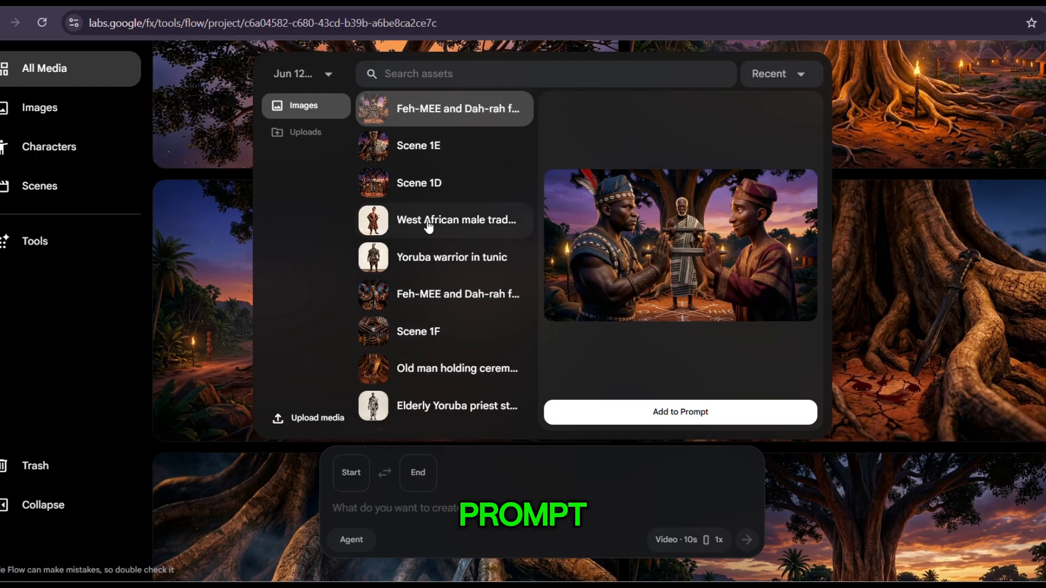
scroll(444, 168, "down", 12)
scroll(444, 168, "up", 8)
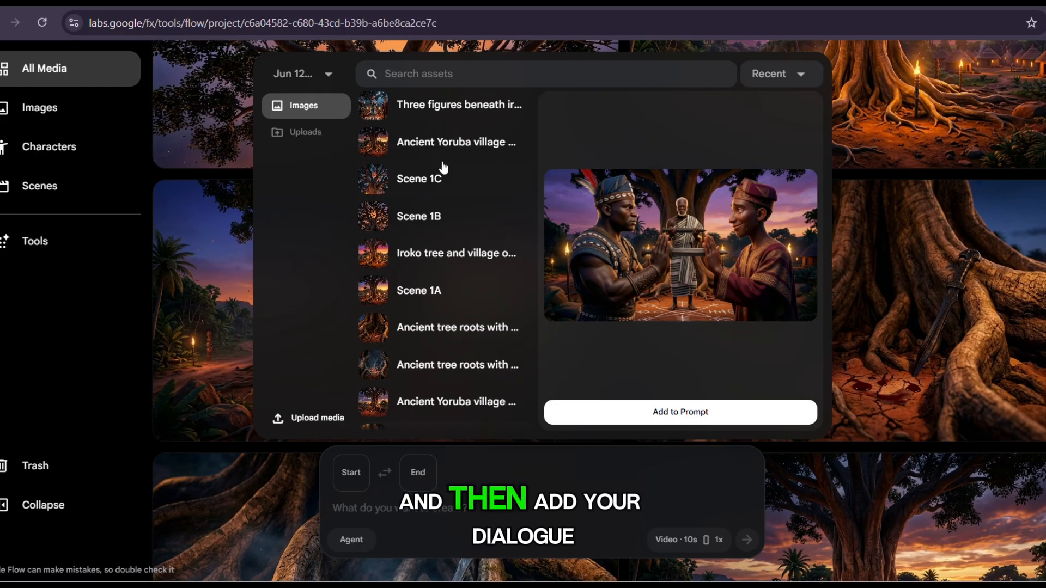
scroll(444, 168, "down", 3)
left_click(442, 310)
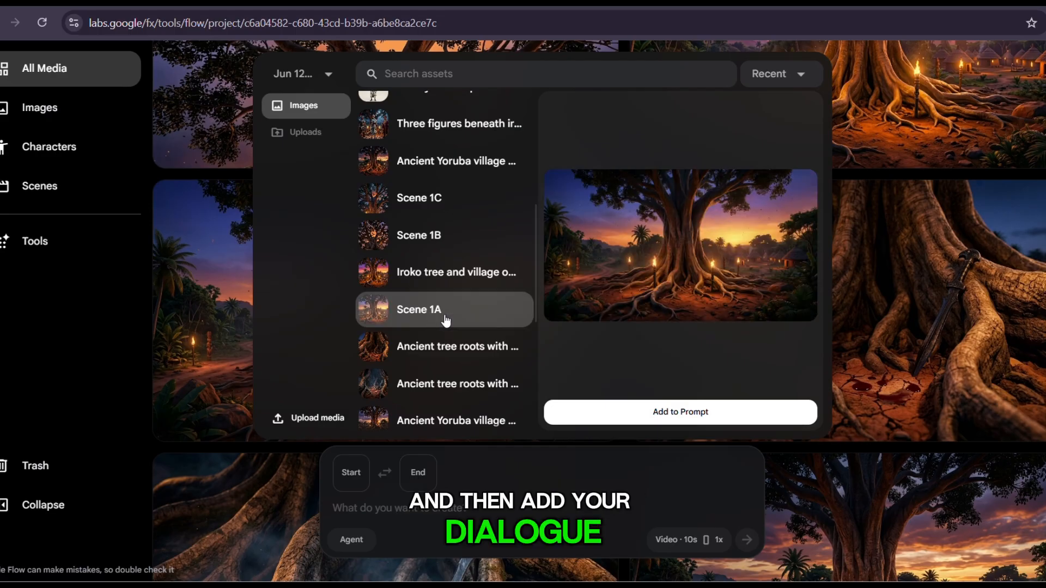
left_click(665, 412)
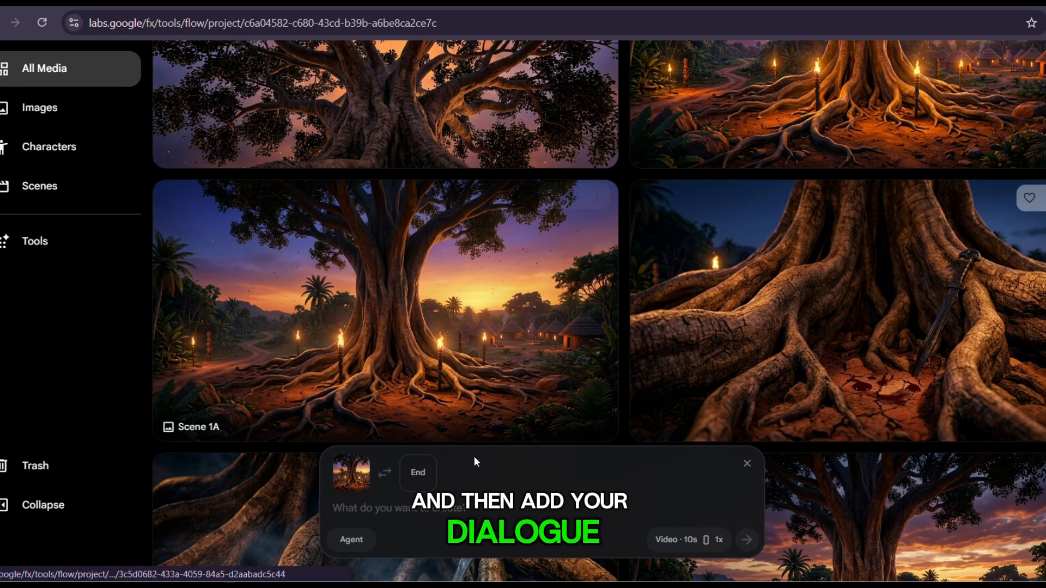
Choose Scene 1B for the end frame, and generate a 16:9 video from the slow cinematic push-in prompt for the iroko tree.
left_click(417, 473)
scroll(436, 220, "down", 9)
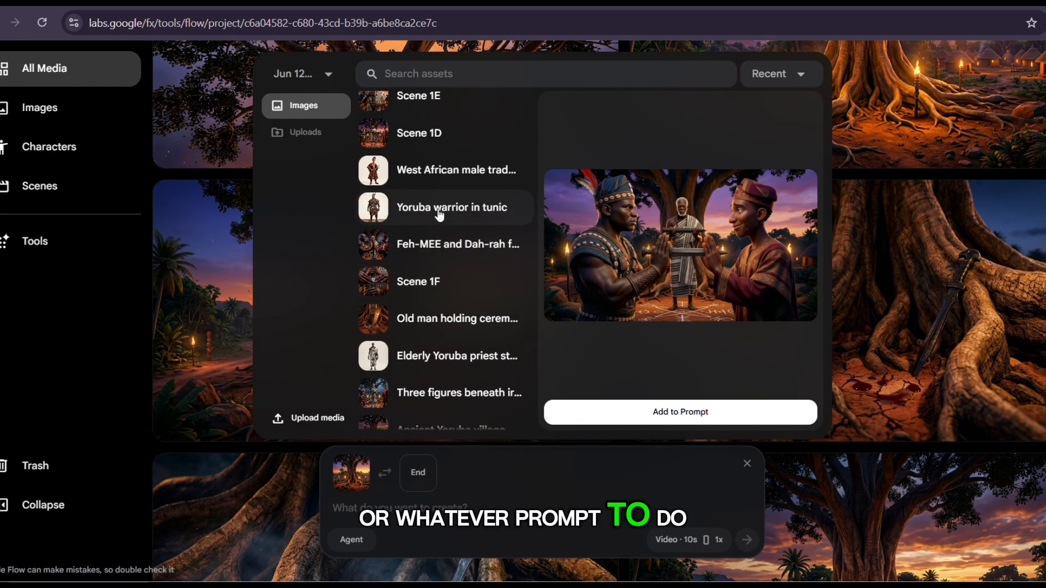
left_click(414, 231)
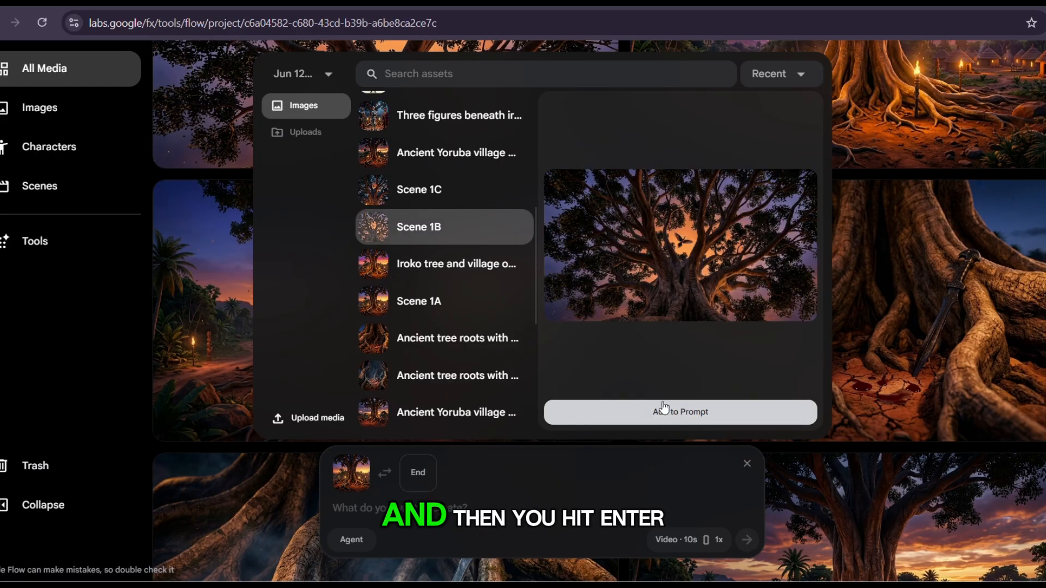
left_click(376, 189)
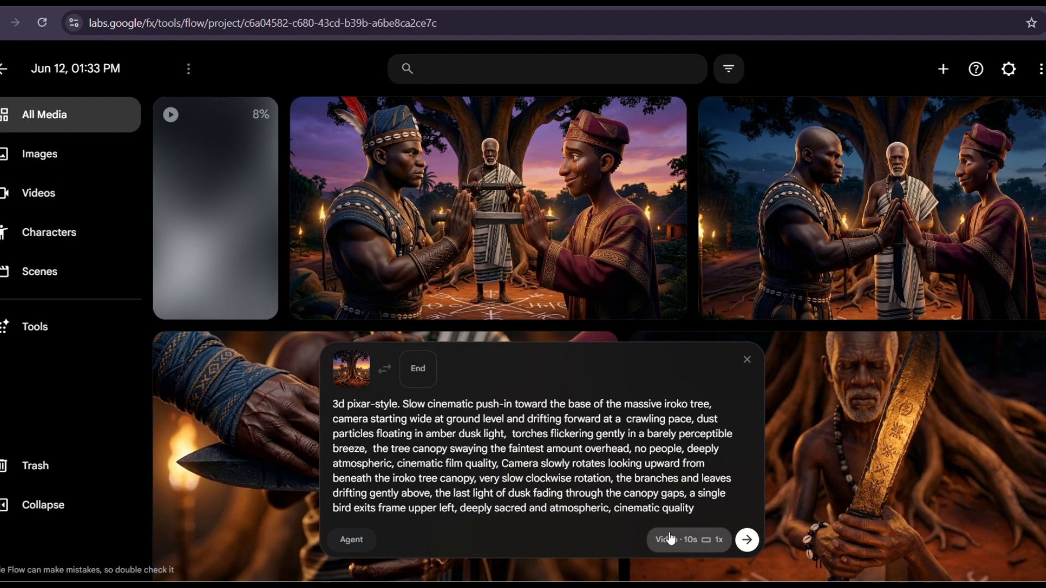
key("Return")
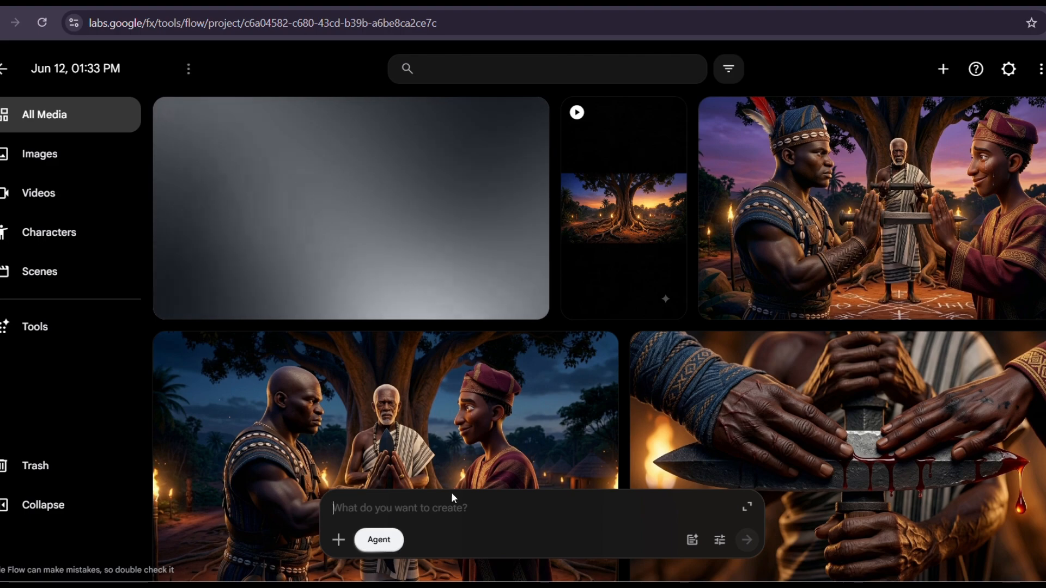
type("ajkd")
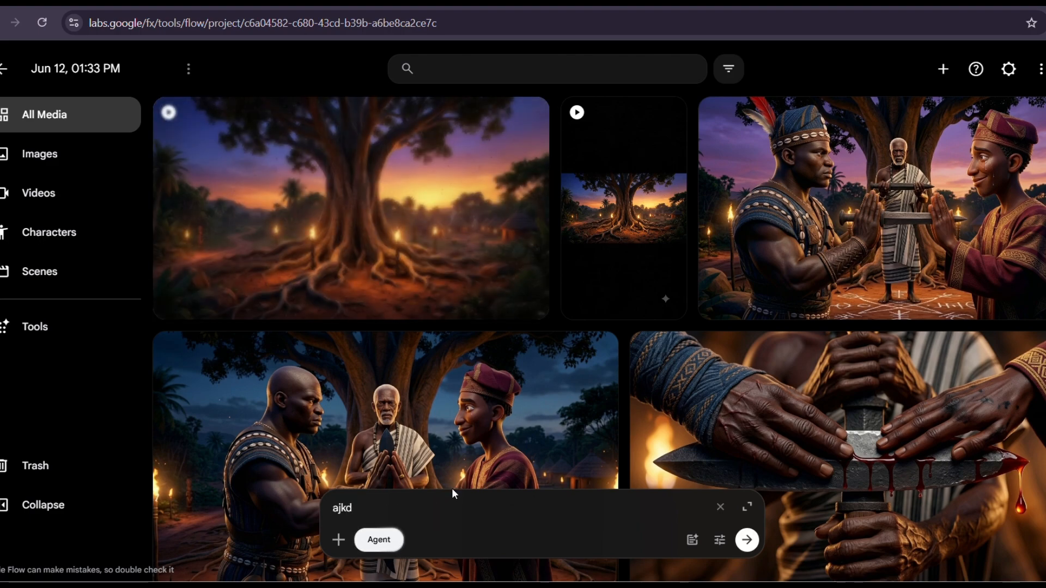
key("BackSpace")
key("BackSpace")
key("BackSpace")
key("BackSpace")
Open the generated landscape video of the iroko tree and play it in full screen.
left_click(456, 259)
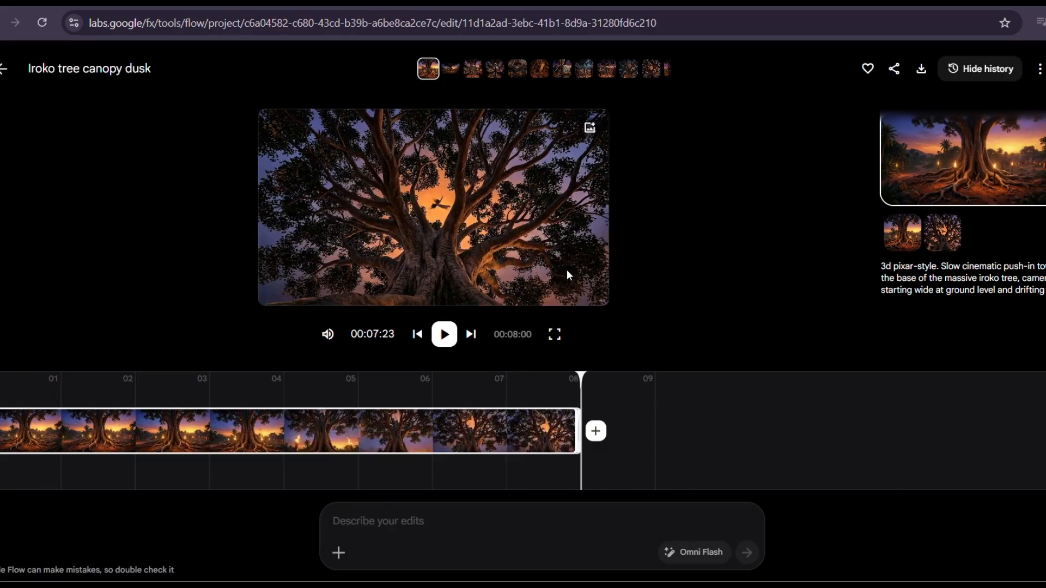
left_click(554, 336)
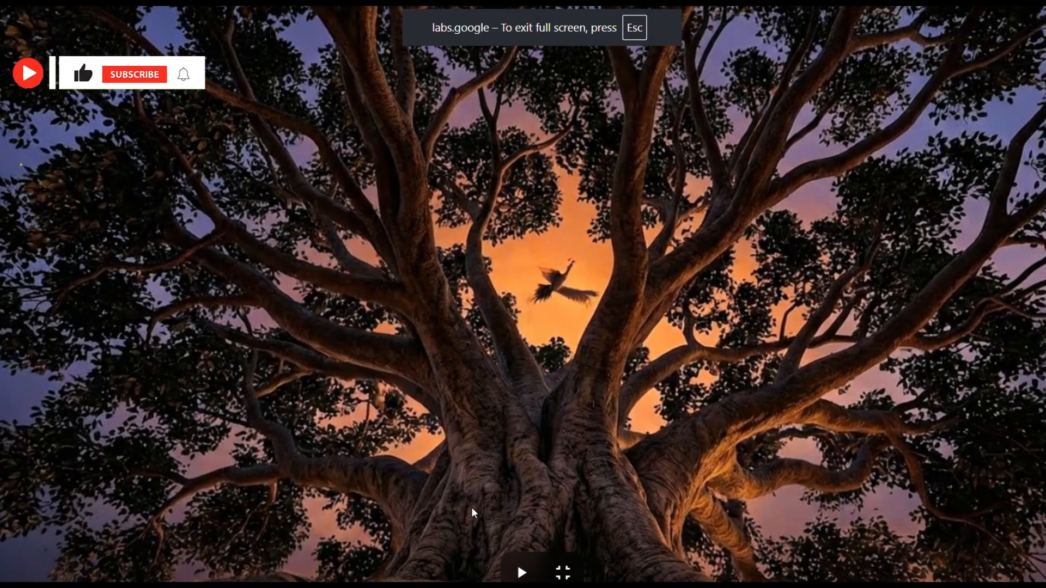
left_click(522, 571)
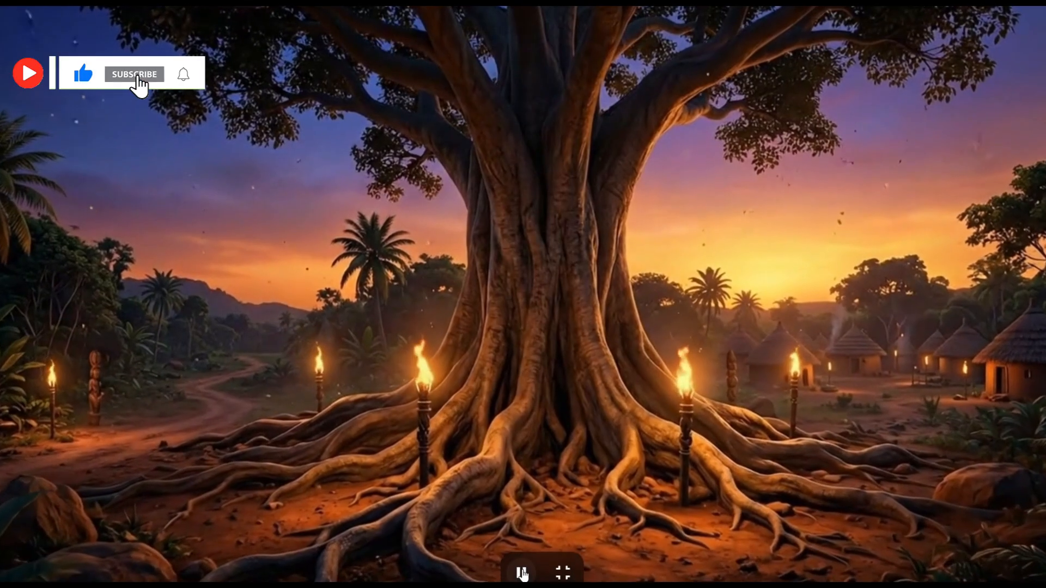